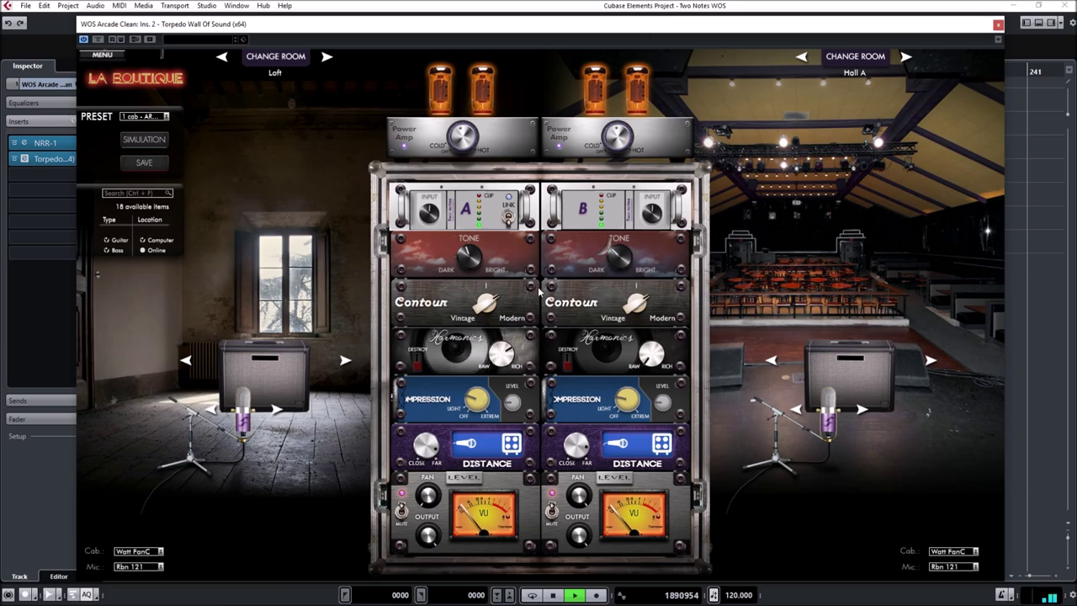
# - Try the compression on channels A and B at the extreme and off settings, and return both to a mid setting
pyautogui.click(581, 399)
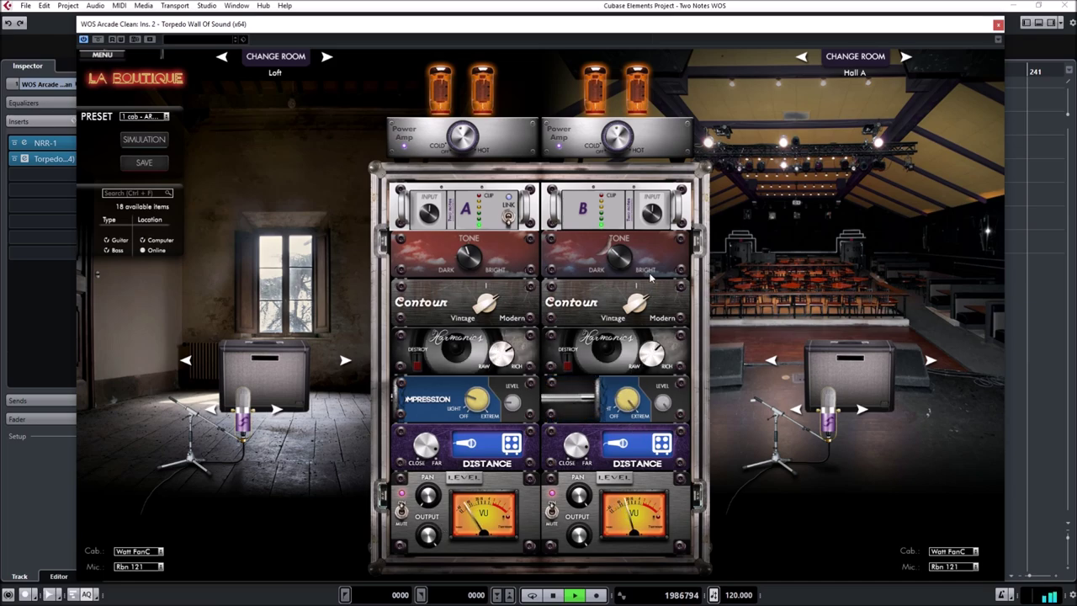
pyautogui.click(505, 383)
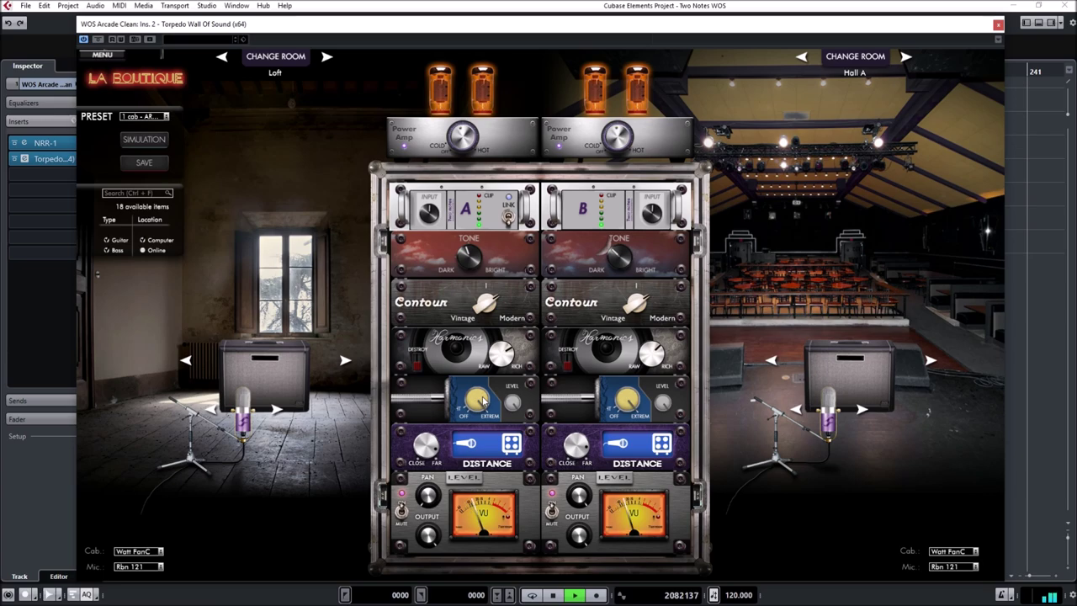
pyautogui.click(479, 399)
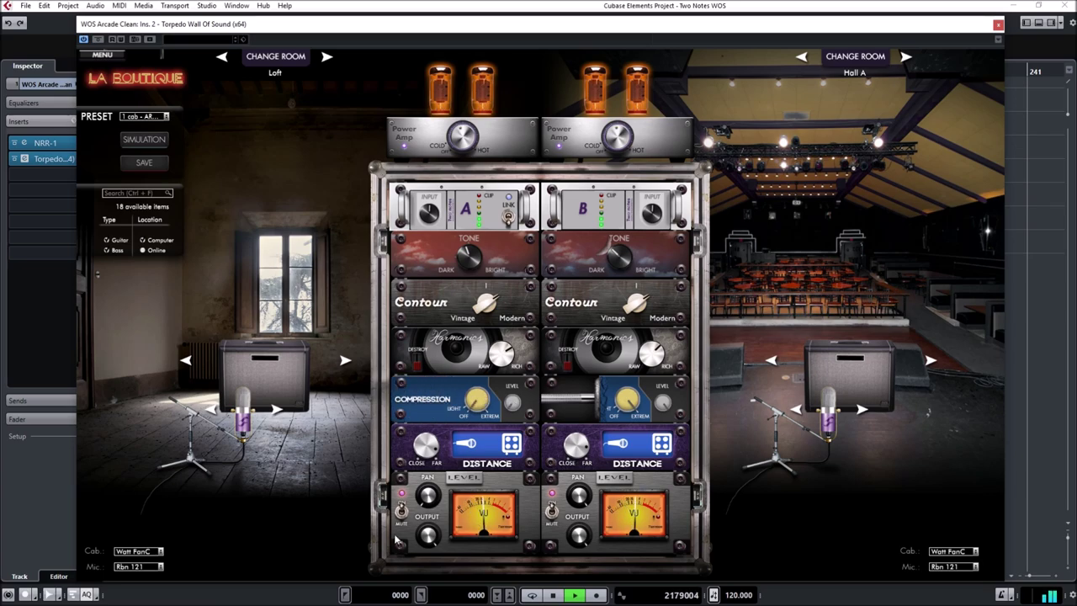
pyautogui.click(610, 412)
pyautogui.click(637, 382)
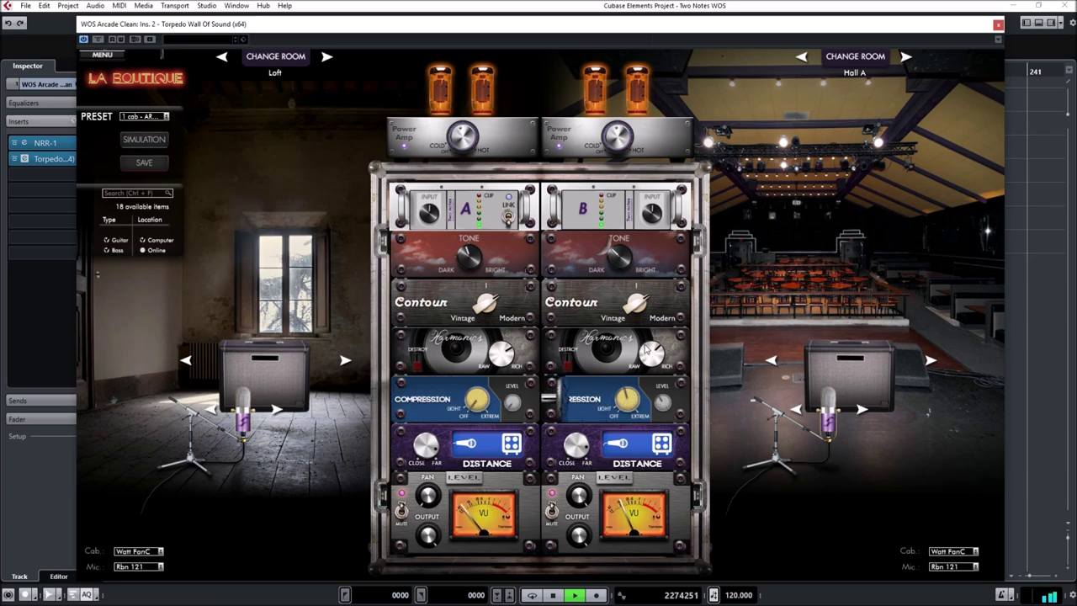
pyautogui.click(505, 386)
pyautogui.click(468, 444)
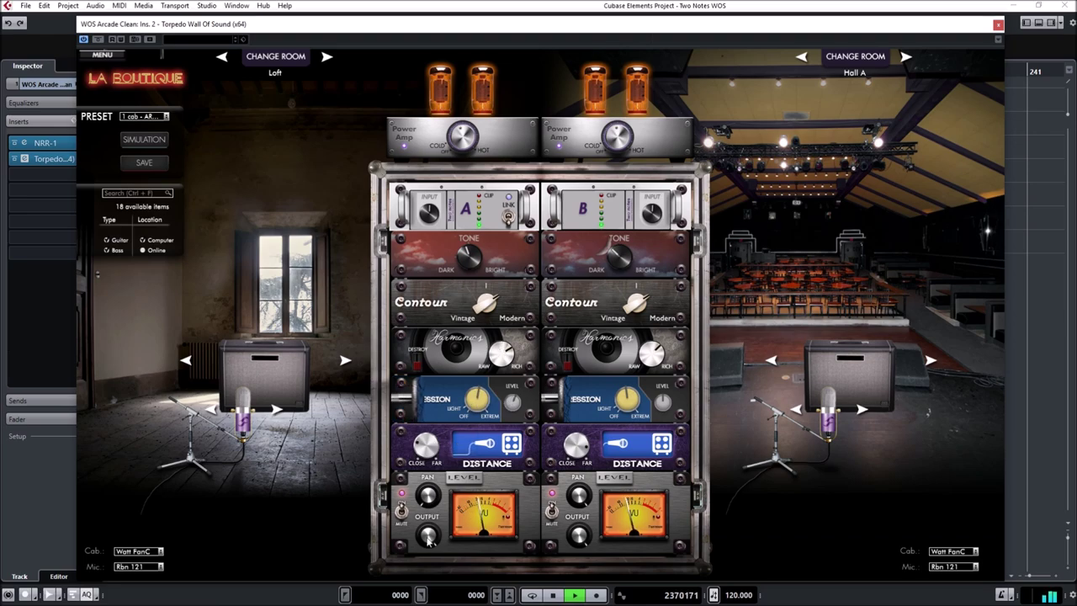
pyautogui.click(575, 446)
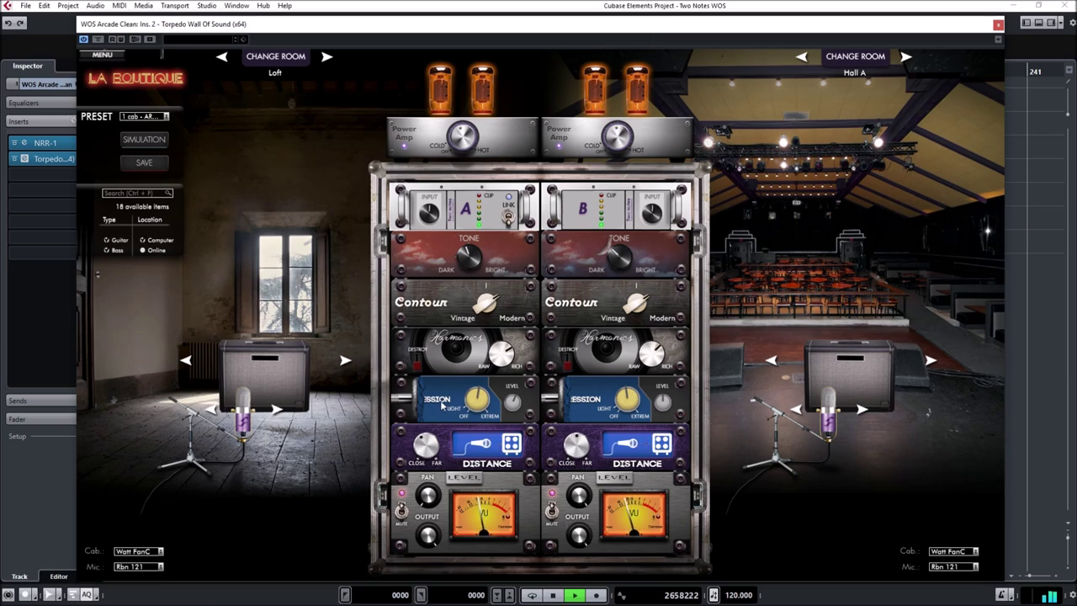
# - Switch the rooms of both channels through Hall A and Hall B to Crypt
pyautogui.click(326, 57)
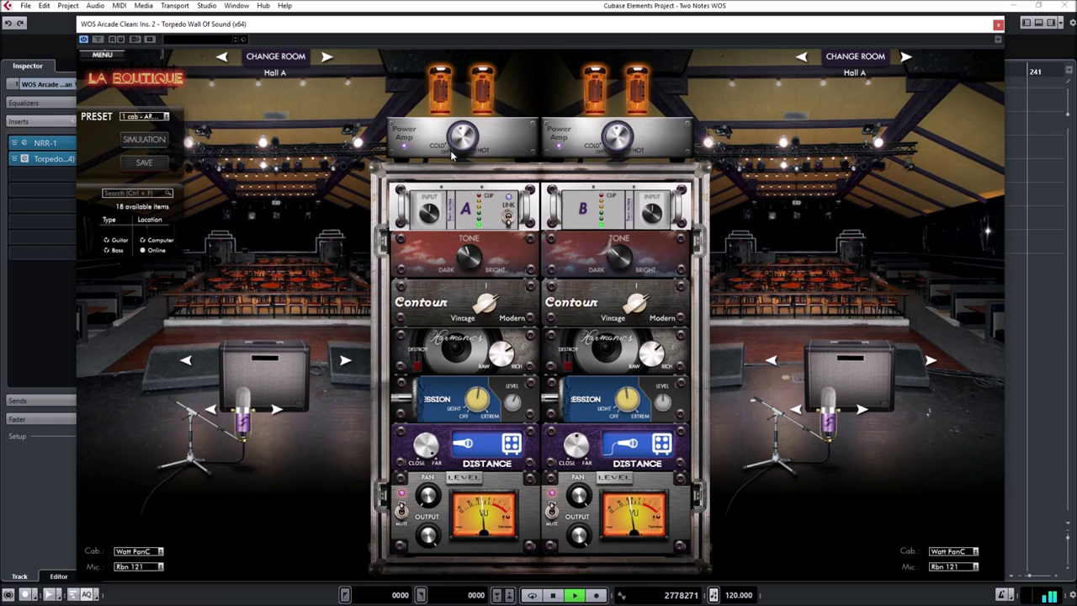
pyautogui.click(324, 59)
pyautogui.click(906, 59)
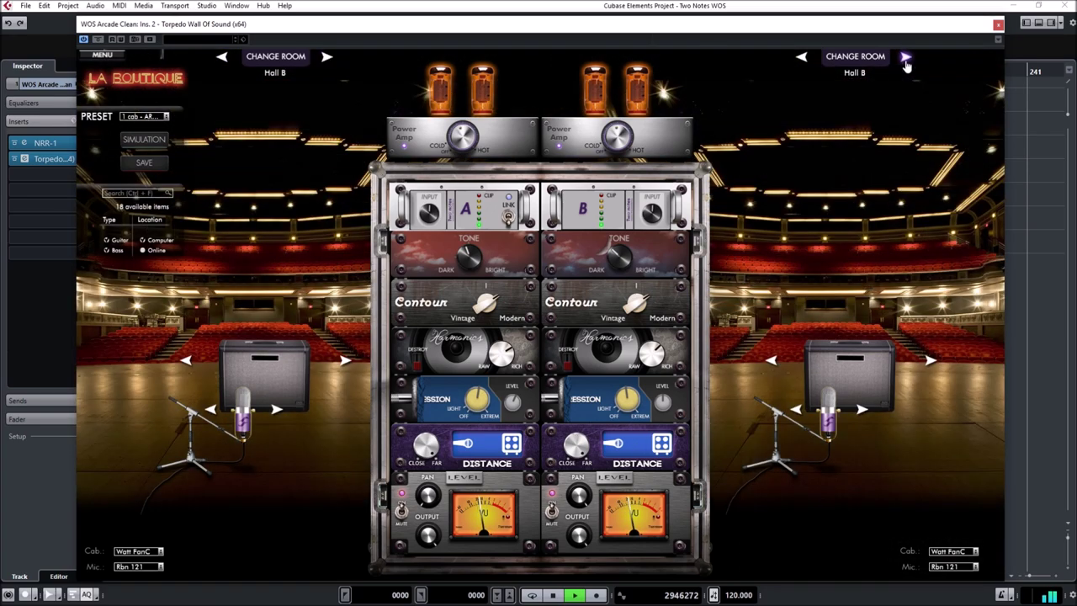
pyautogui.click(905, 57)
pyautogui.click(326, 57)
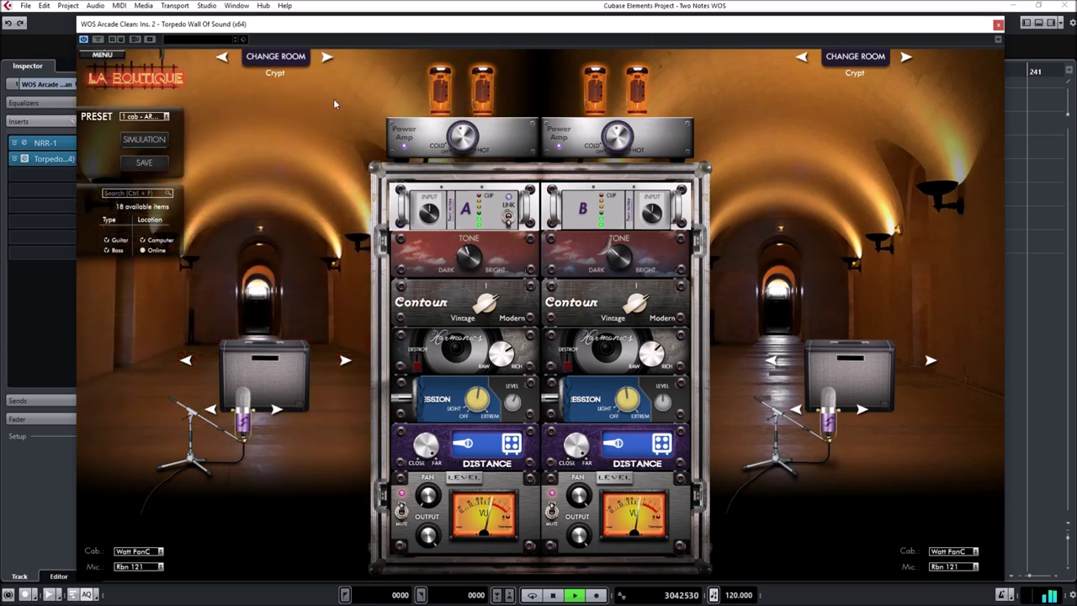
pyautogui.click(326, 56)
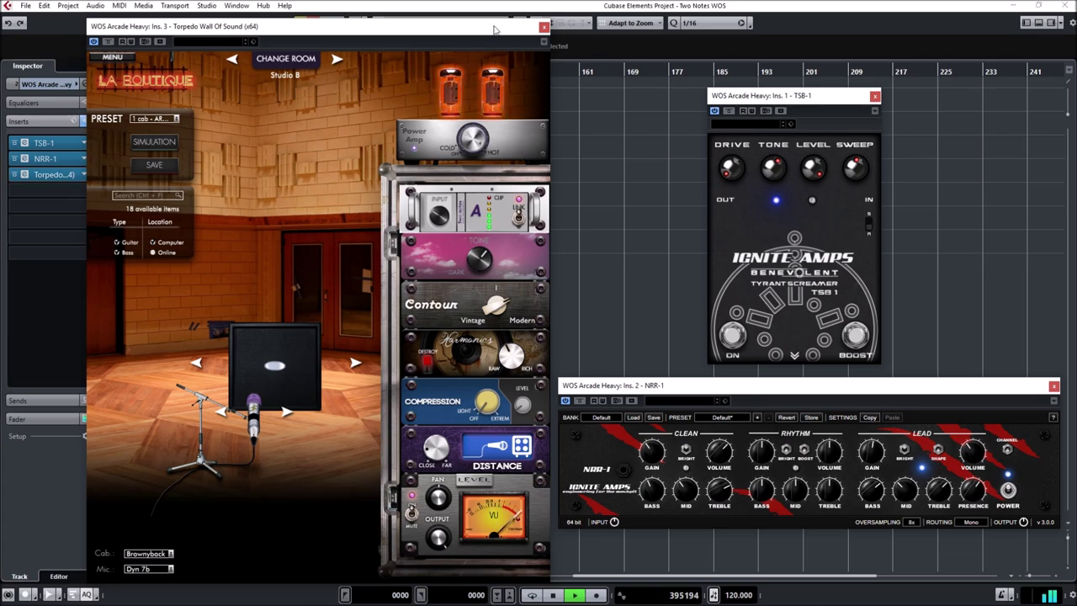
# - On the heavy track's channel A, sweep the tone between dark and bright and try out the contour control
pyautogui.click(479, 258)
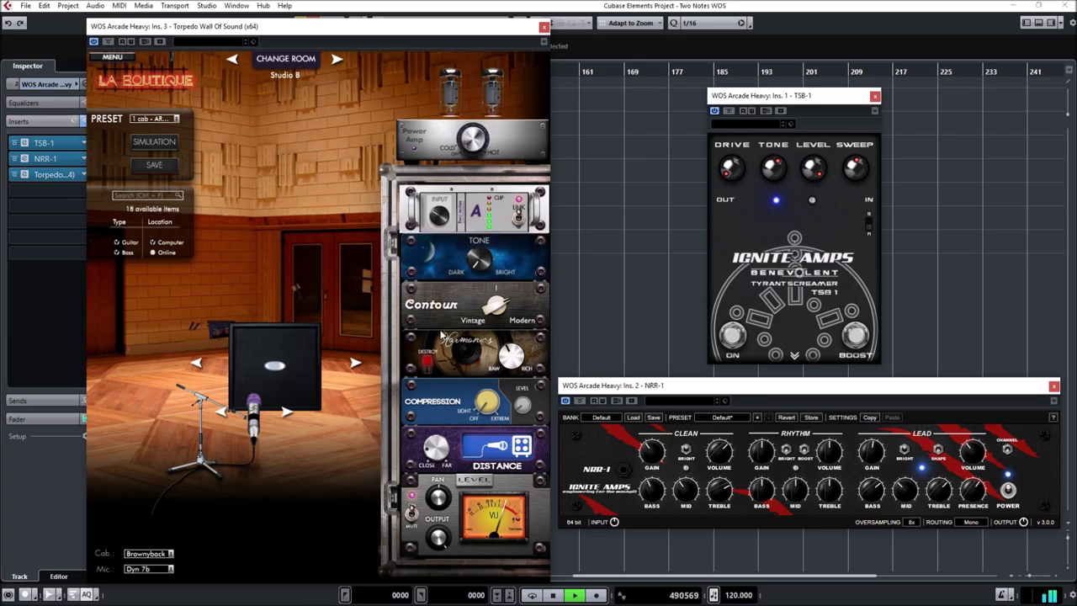
pyautogui.click(477, 265)
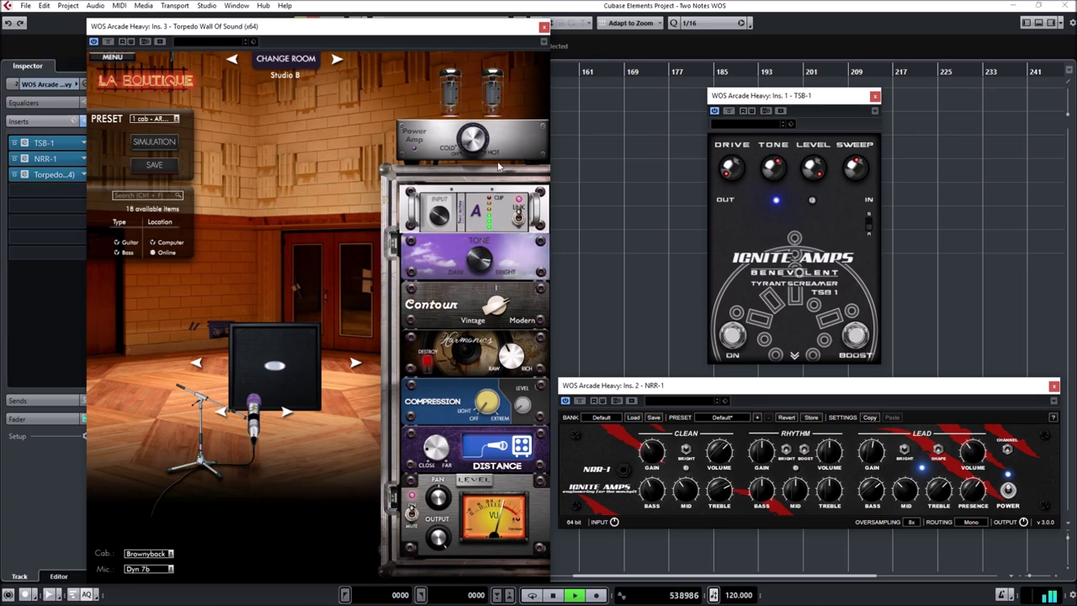
pyautogui.click(504, 318)
pyautogui.click(505, 318)
pyautogui.click(505, 318)
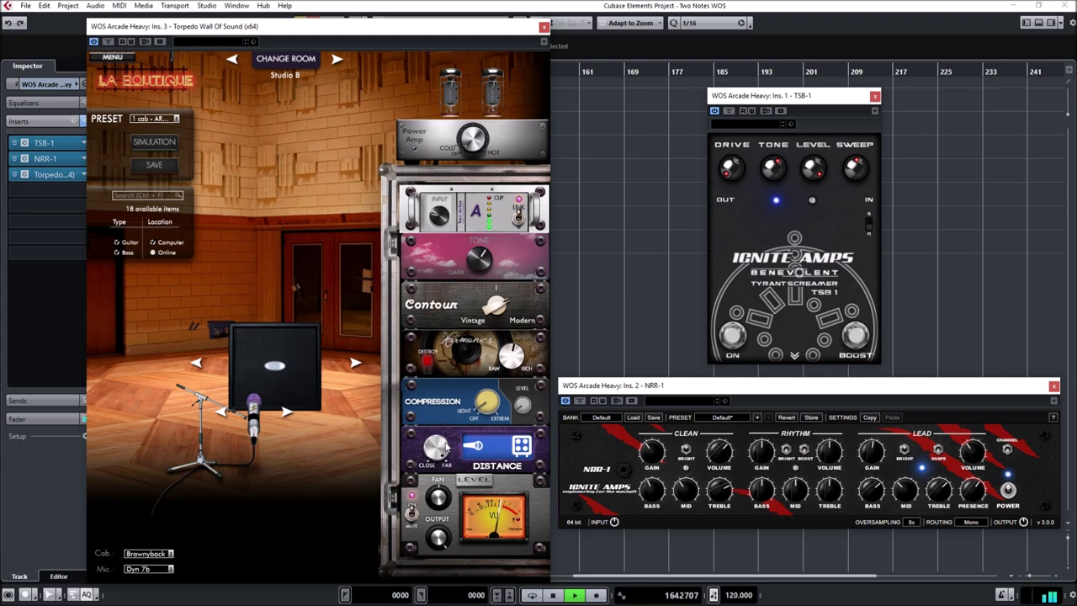
# - Audition the Dyn 421, Dyn 57 and Cnd 201 microphones on the Brownyback cabinet
pyautogui.click(169, 569)
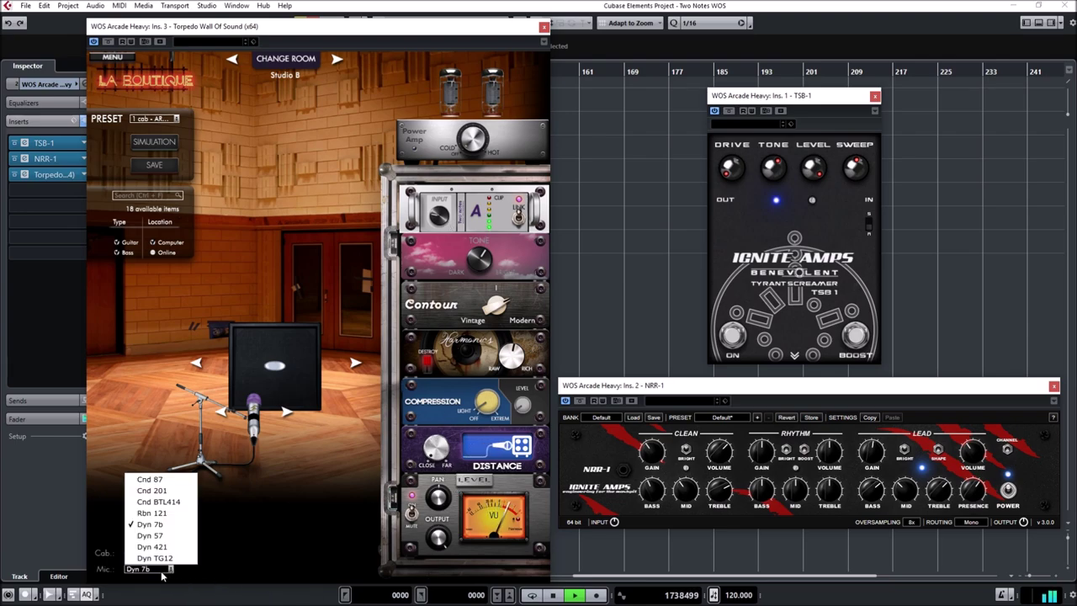
pyautogui.click(147, 548)
pyautogui.click(169, 570)
pyautogui.click(150, 535)
pyautogui.click(162, 570)
pyautogui.click(157, 502)
# - Compare further microphones on the Brownyback cabinet, including Cnd 87, and finish with the dynamic models Dyn 57 and Dyn 421
pyautogui.click(153, 570)
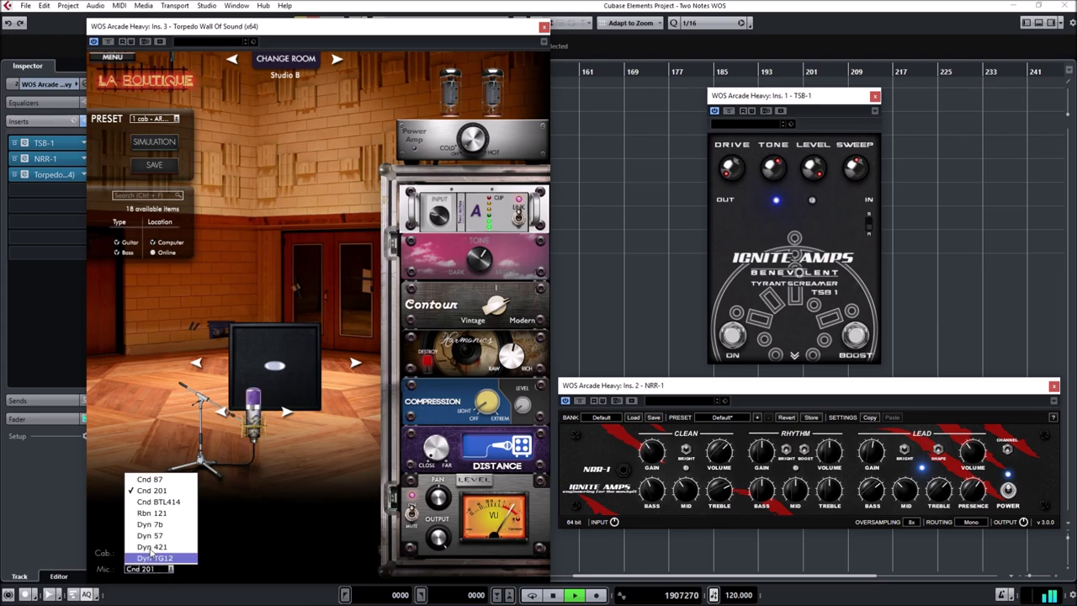
pyautogui.click(165, 503)
pyautogui.click(153, 569)
pyautogui.click(150, 478)
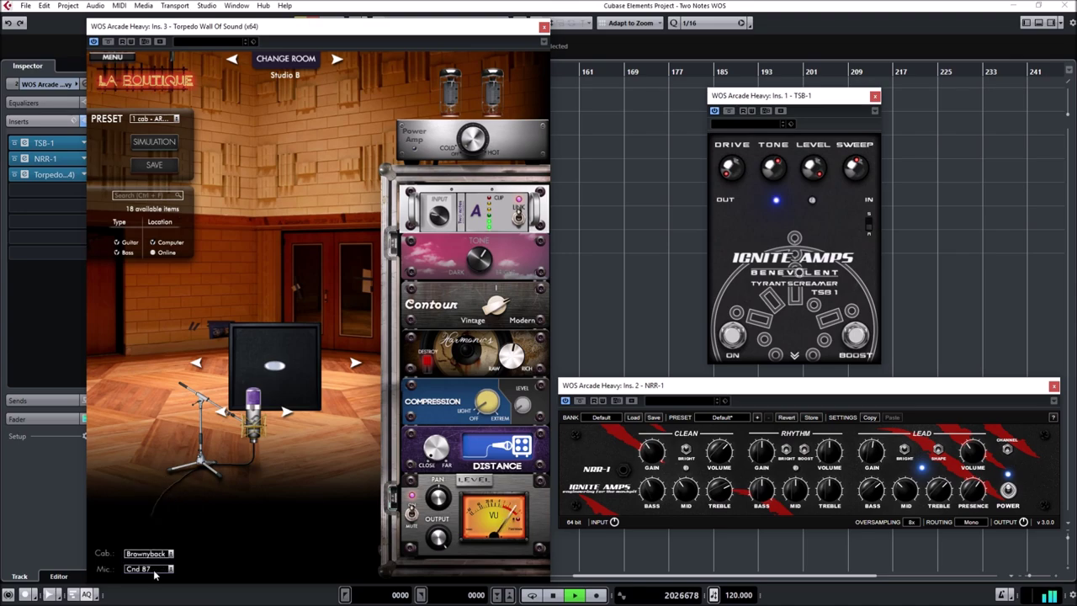
pyautogui.click(155, 569)
pyautogui.click(150, 535)
pyautogui.click(155, 552)
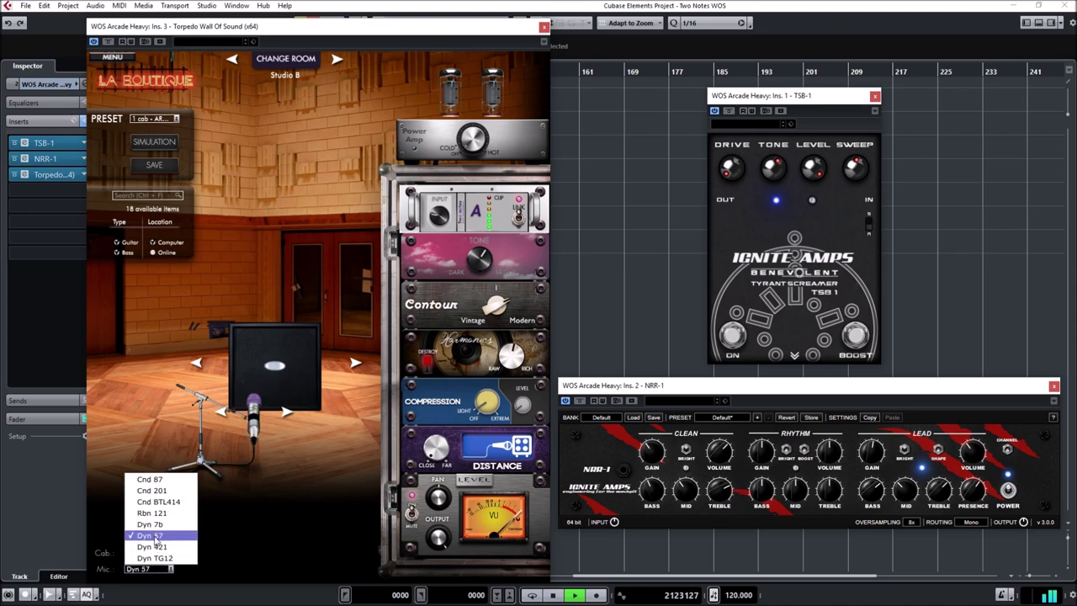
pyautogui.click(155, 549)
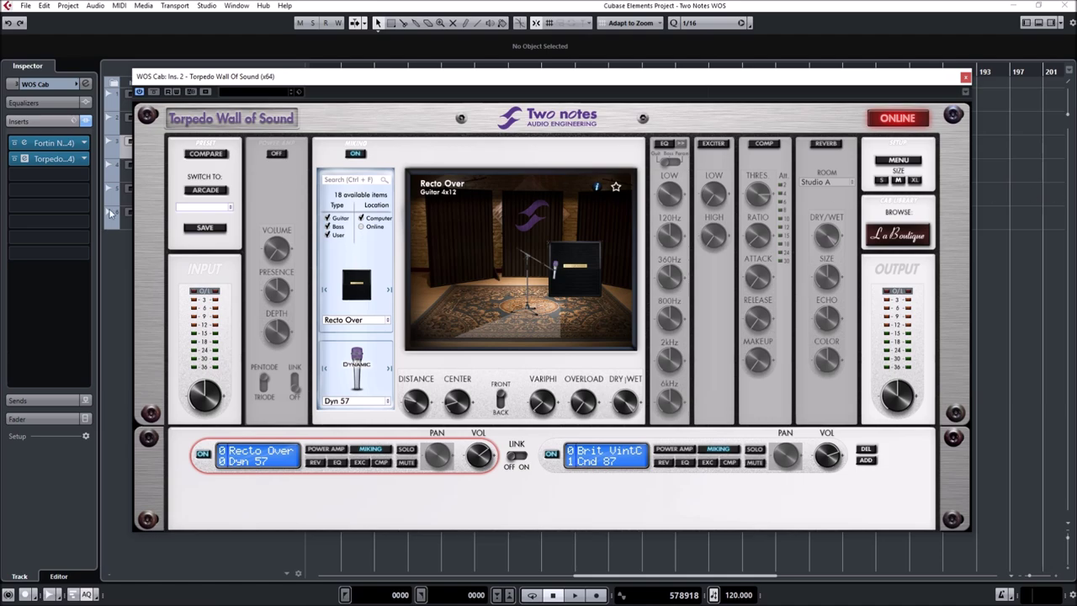
# - Look through the factory presets offered in the WOS Cab track's Torpedo Wall of Sound, from single-cab to multi-cab setups
pyautogui.click(221, 212)
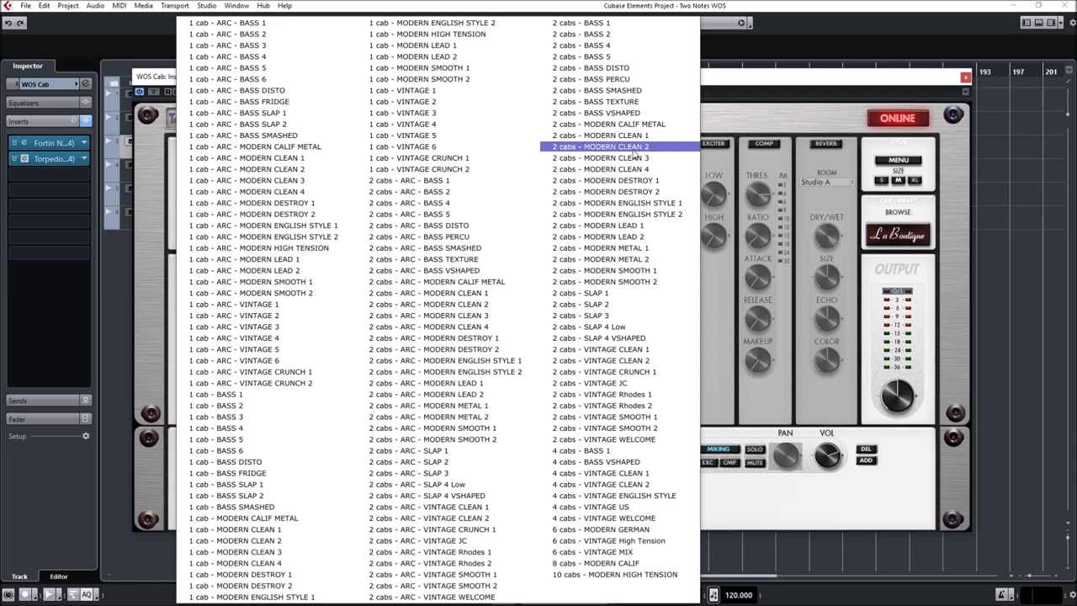
pyautogui.click(606, 112)
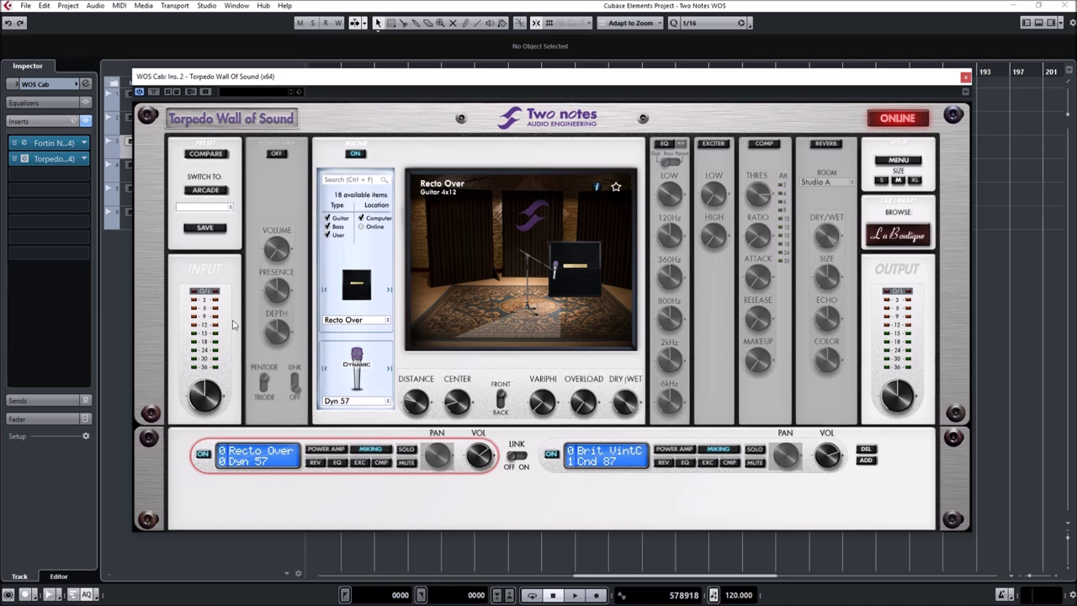
# - Browse the guitar and bass cabinet categories and load the guitar 4x12 Brit VintC, followed by the Brownyback, on the first channel
pyautogui.click(352, 320)
pyautogui.moveTo(352, 336)
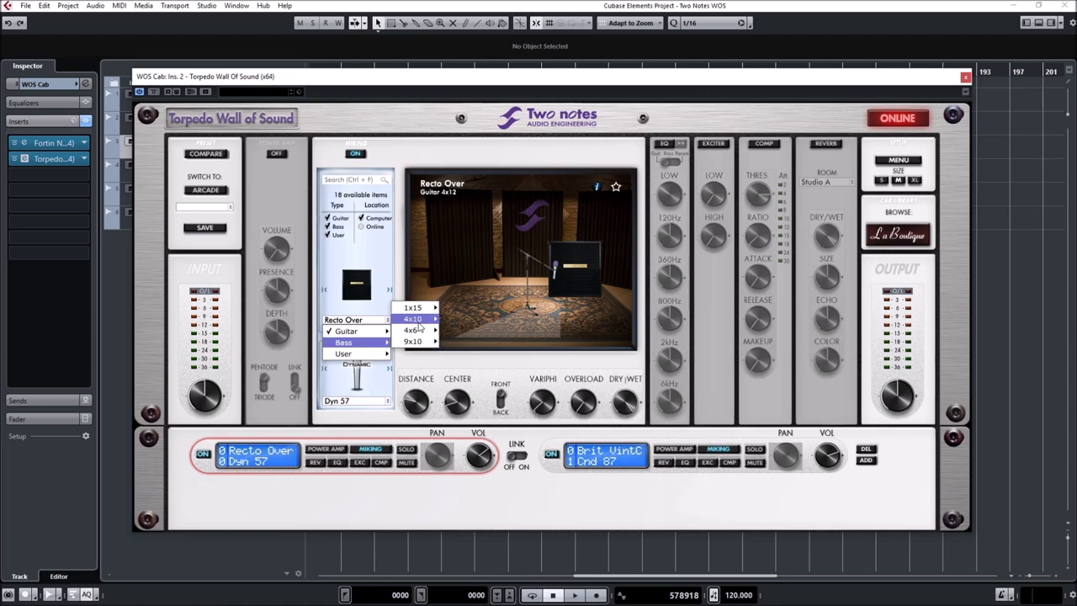
pyautogui.moveTo(416, 333)
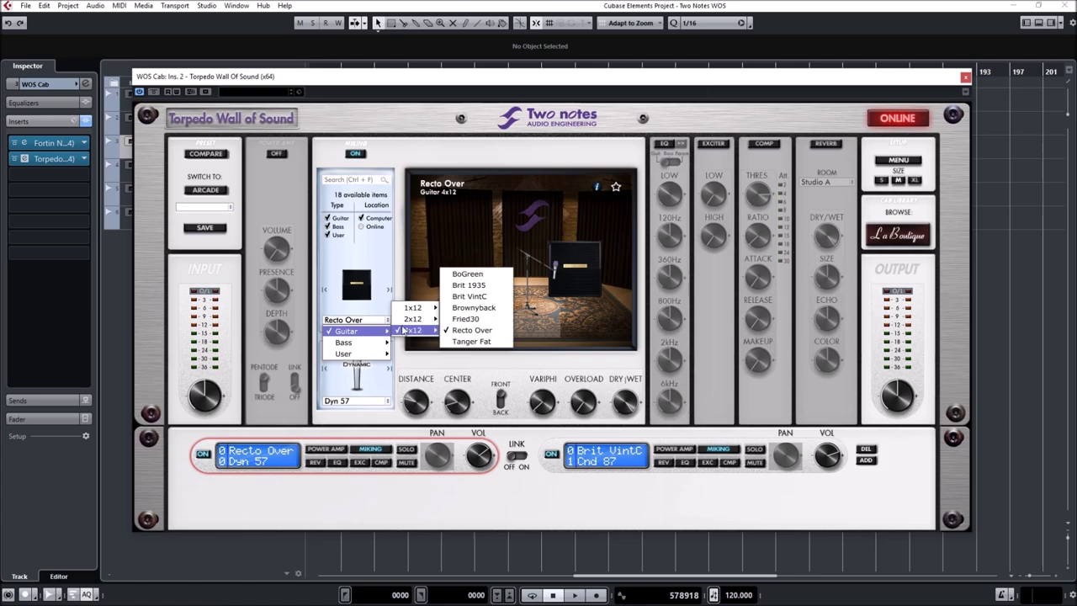
pyautogui.click(487, 297)
pyautogui.click(368, 321)
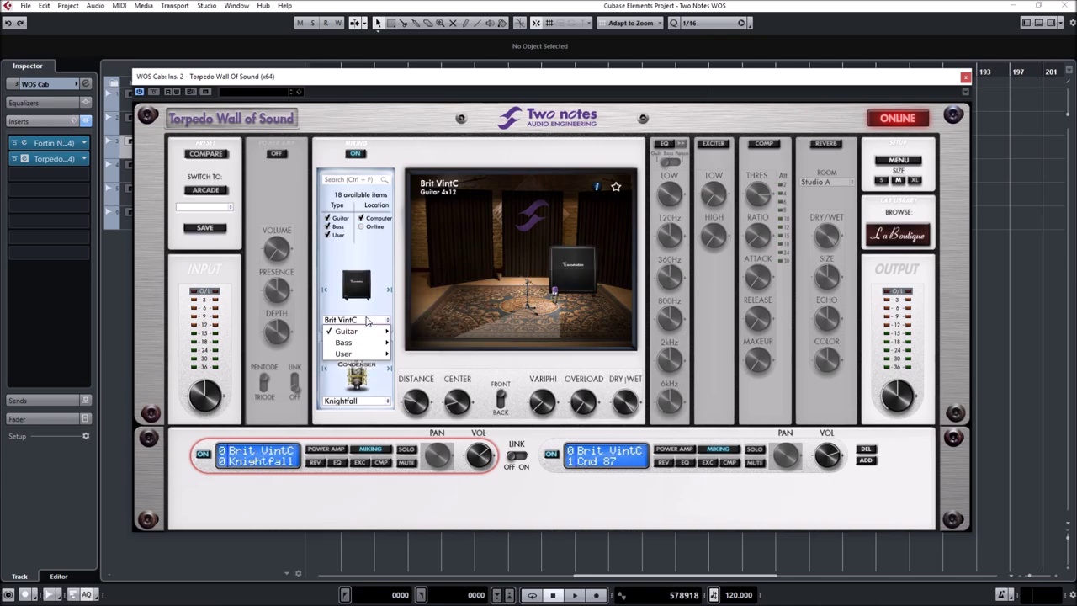
pyautogui.moveTo(374, 330)
pyautogui.moveTo(408, 330)
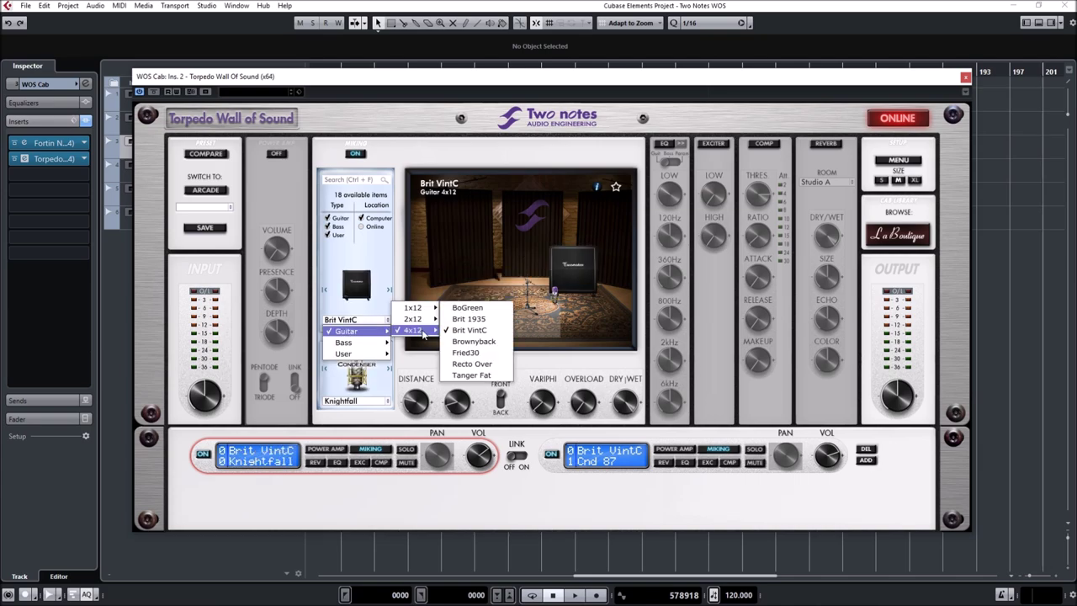
pyautogui.click(480, 343)
# - Switch the first channel's guitar 4x12 cabinet to Fried30 and then to Tanger Fat
pyautogui.click(357, 323)
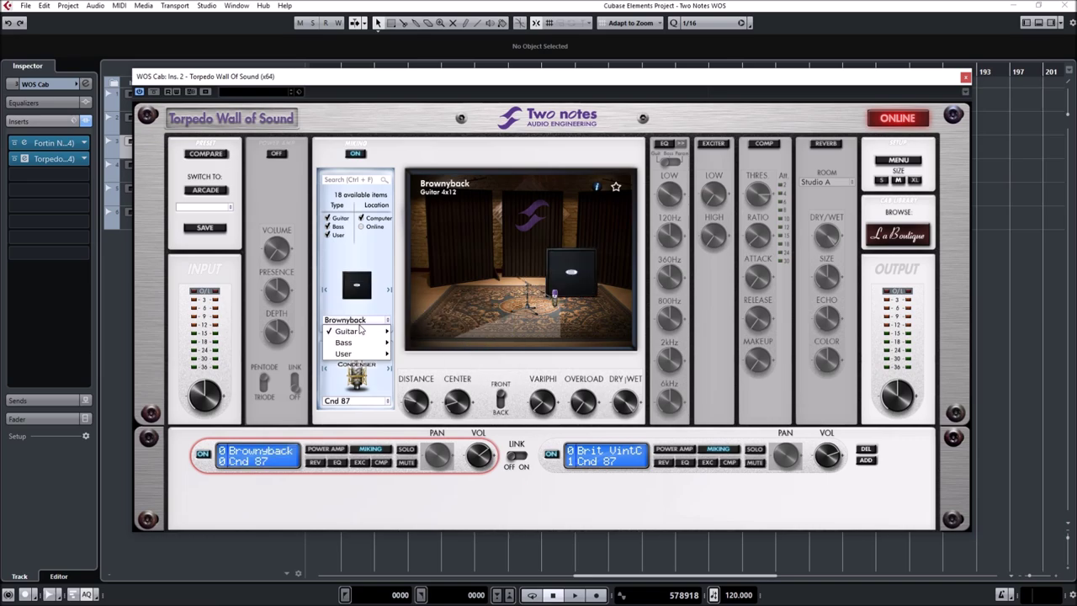
pyautogui.moveTo(362, 331)
pyautogui.moveTo(413, 331)
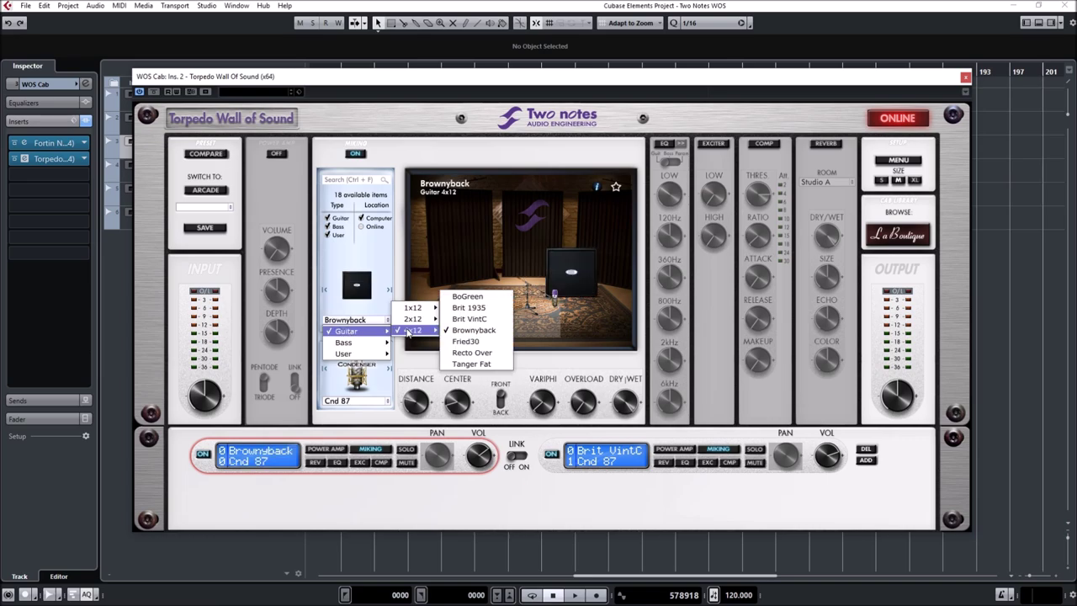
pyautogui.click(467, 341)
pyautogui.click(357, 323)
pyautogui.click(357, 329)
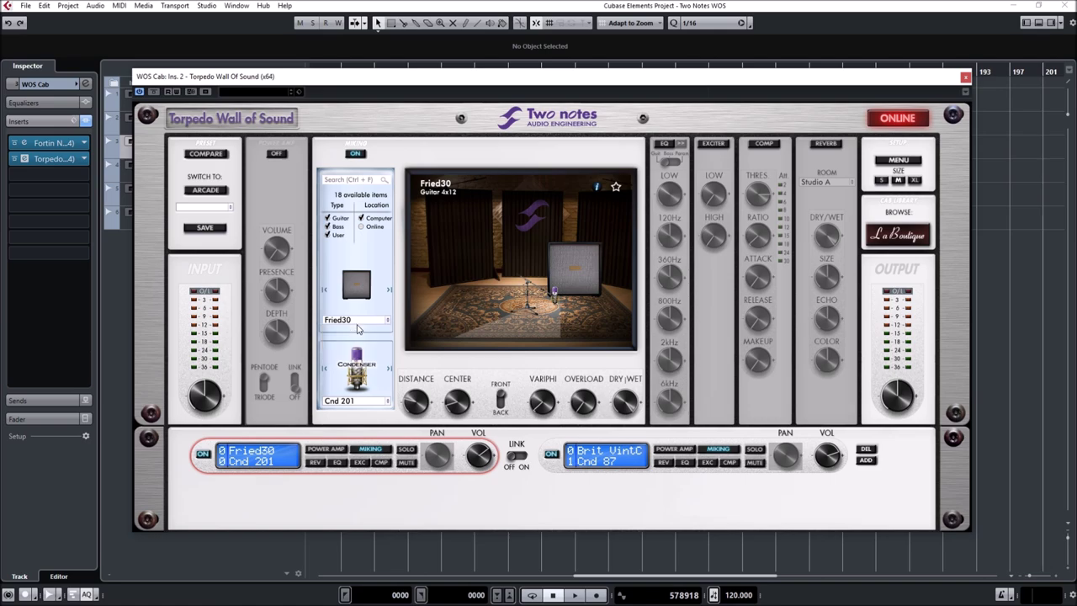
pyautogui.click(356, 328)
pyautogui.moveTo(362, 330)
pyautogui.moveTo(413, 331)
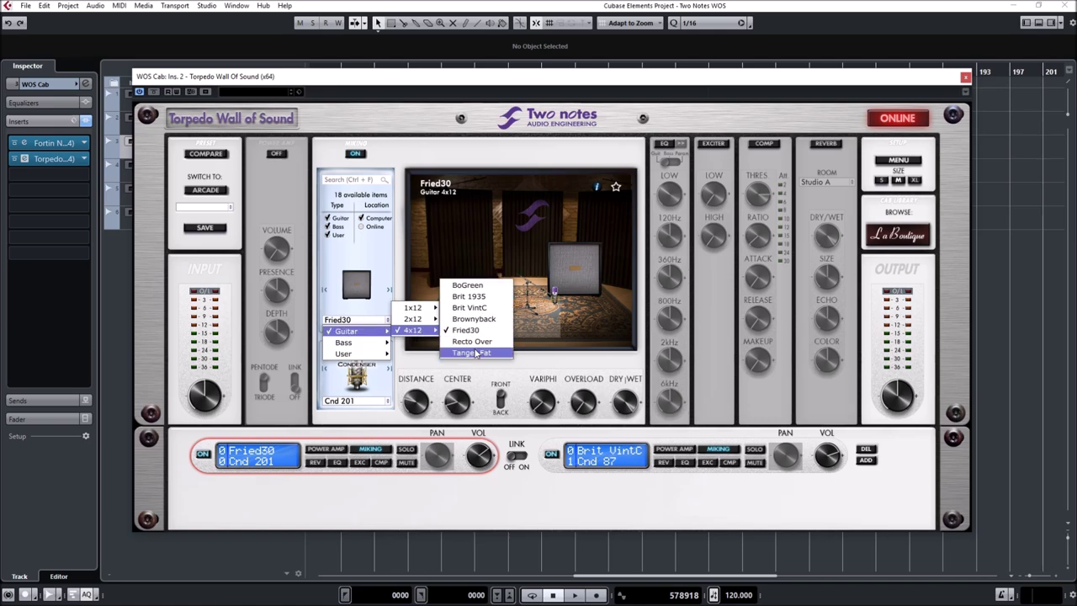
pyautogui.click(476, 353)
# - Try the Cnd BLX414, Dyn 57 and Dyn Bass20 microphones on the Tanger Fat cabinet
pyautogui.click(360, 401)
pyautogui.click(365, 412)
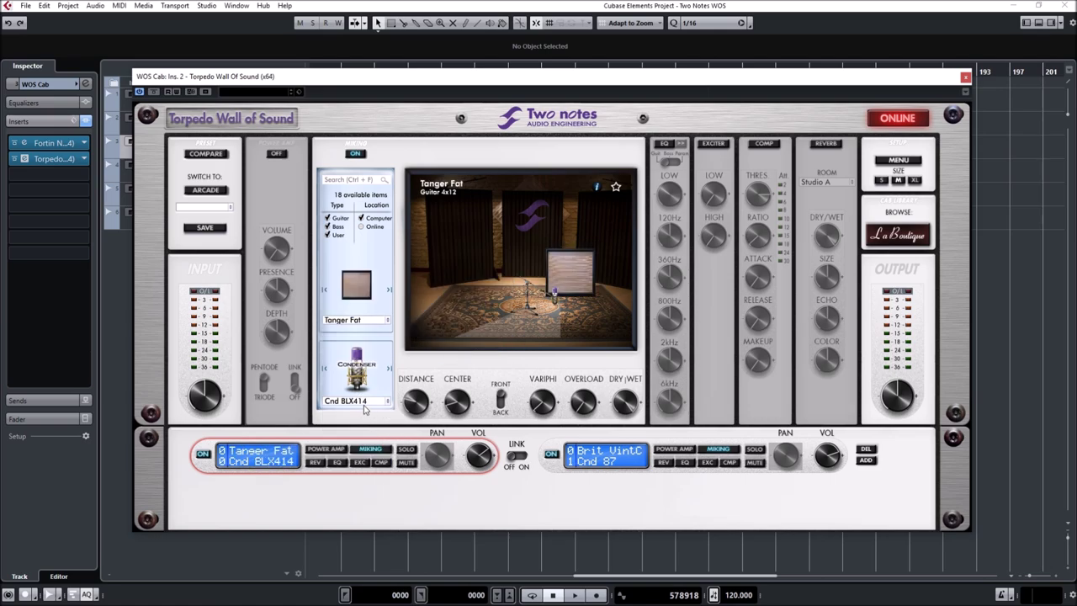
pyautogui.click(370, 401)
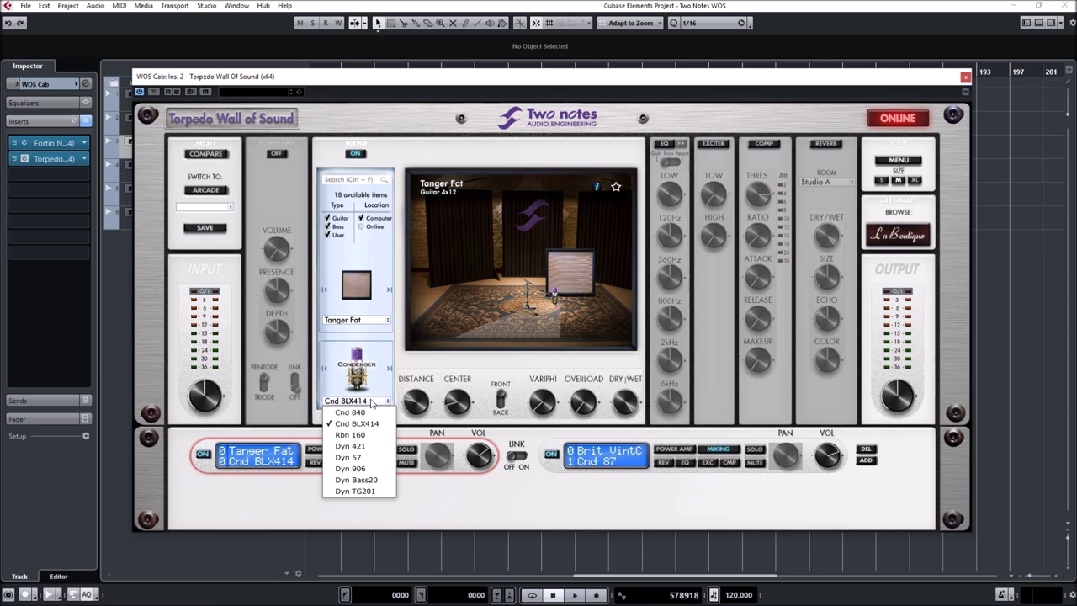
pyautogui.click(349, 457)
pyautogui.click(358, 403)
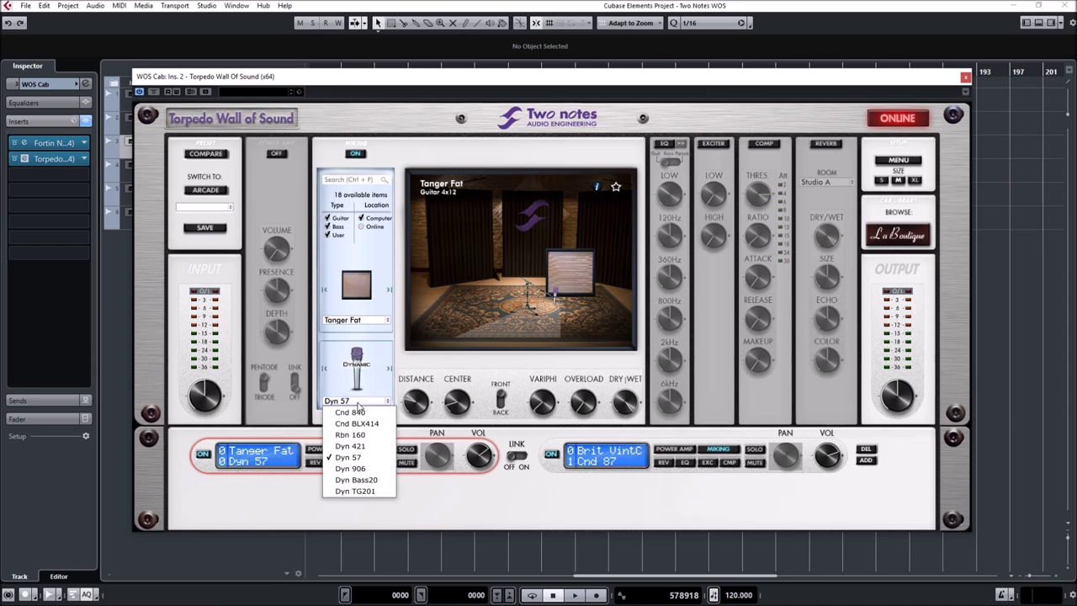
pyautogui.click(365, 479)
# - Load the guitar 4x12 Recto Over cabinet, switch its microphone to Rbn MB3 and review the other microphones offered
pyautogui.click(356, 323)
pyautogui.moveTo(353, 334)
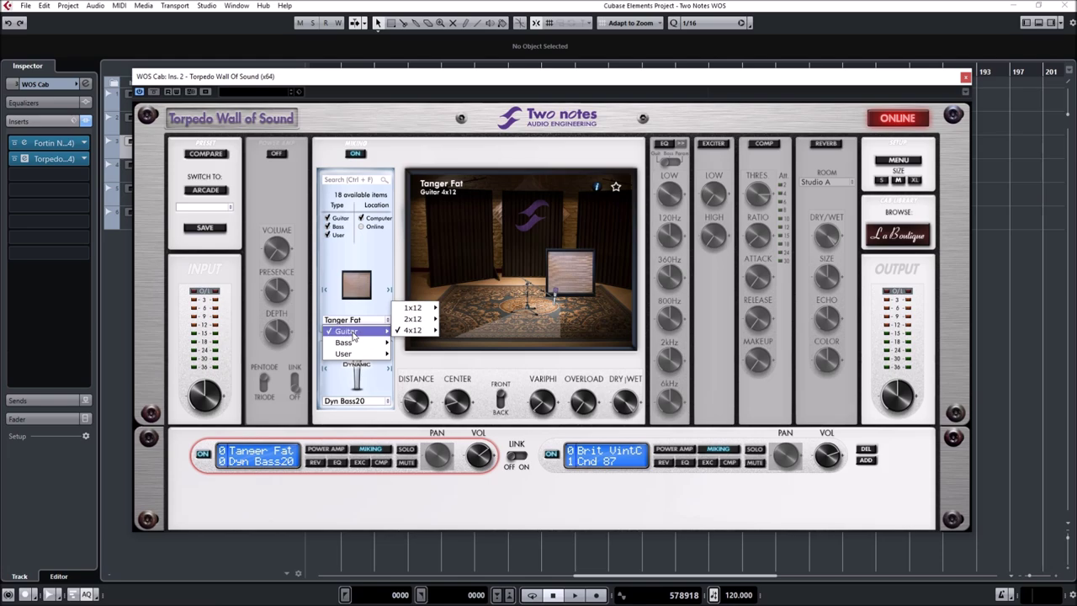
pyautogui.moveTo(414, 334)
pyautogui.click(471, 319)
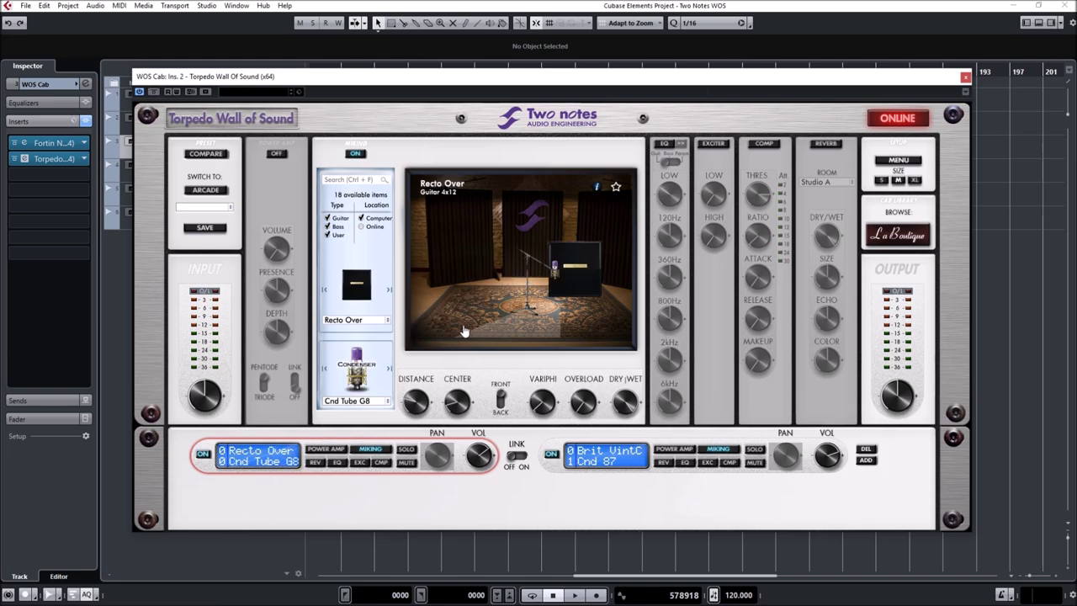
pyautogui.click(370, 401)
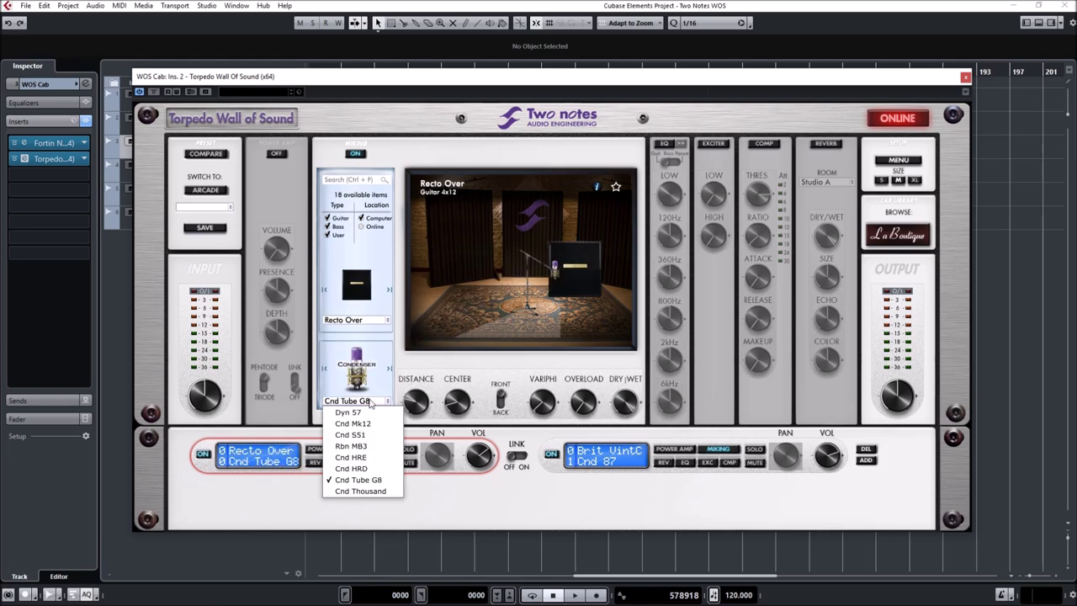
pyautogui.click(353, 446)
pyautogui.click(355, 401)
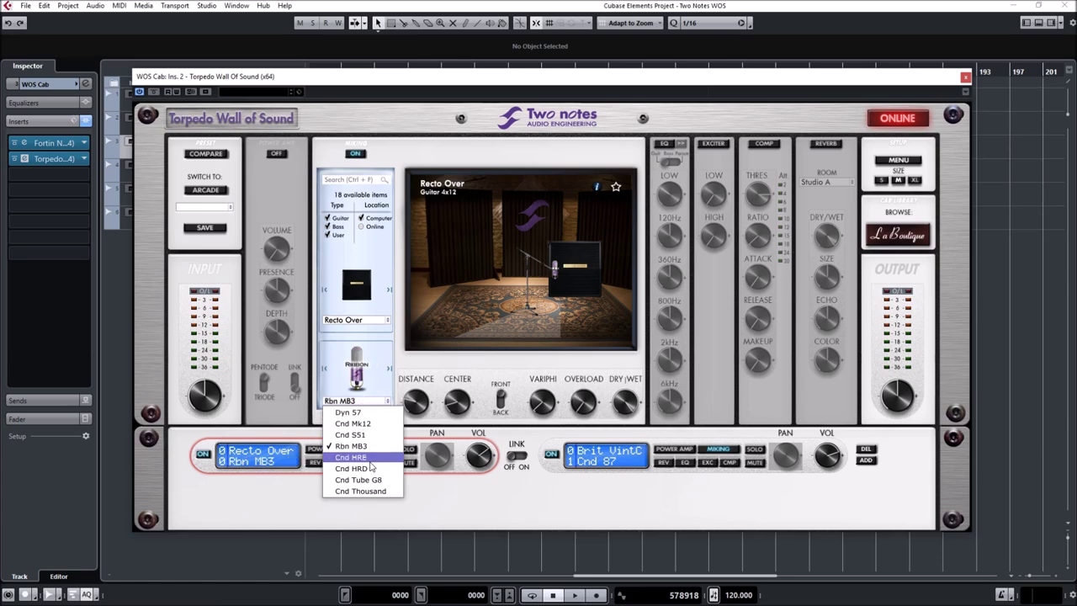
# - Switch the Recto Over's microphone to Cnd HRE, then replace the cabinet with the guitar 4x12 Brownyback
pyautogui.click(367, 457)
pyautogui.click(358, 320)
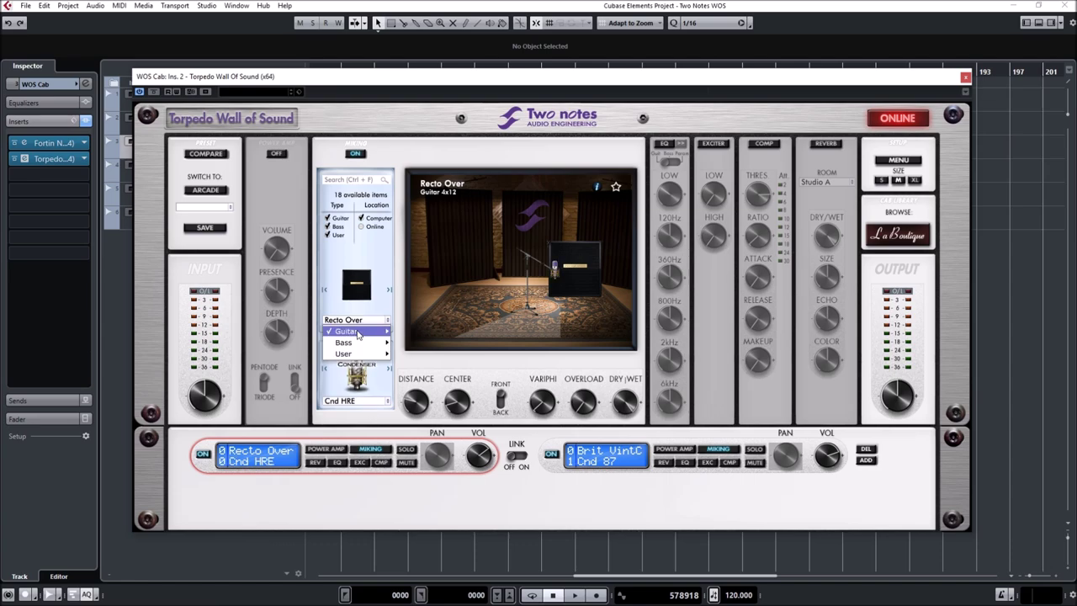
pyautogui.moveTo(350, 330)
pyautogui.moveTo(414, 331)
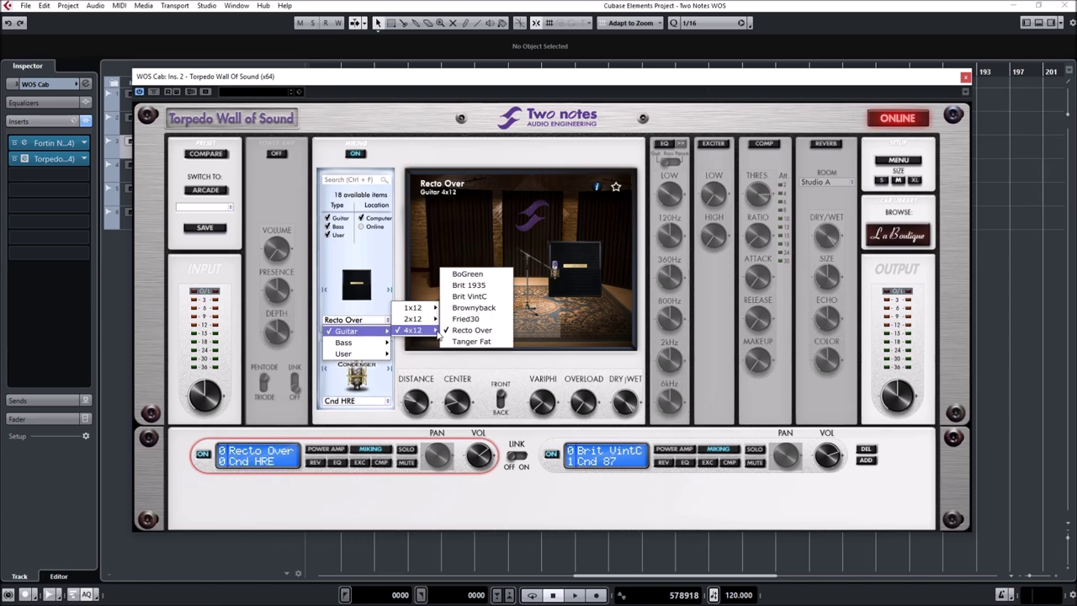
pyautogui.click(493, 309)
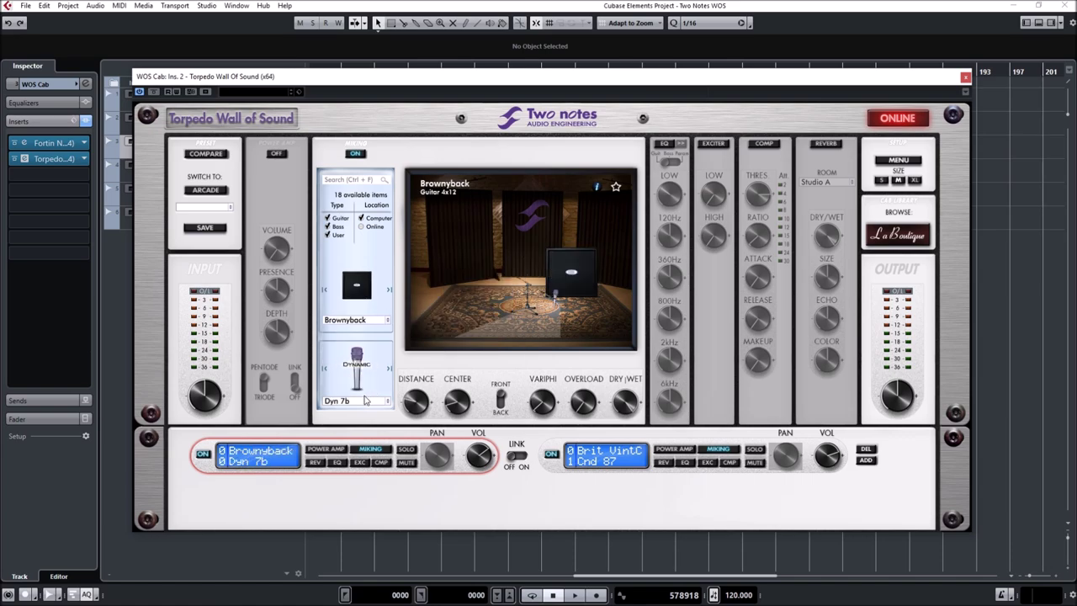
# - Review the Brownyback's microphones and try the Dyn 7b at various distances and center offsets, including 100% distance and 80% center
pyautogui.click(365, 400)
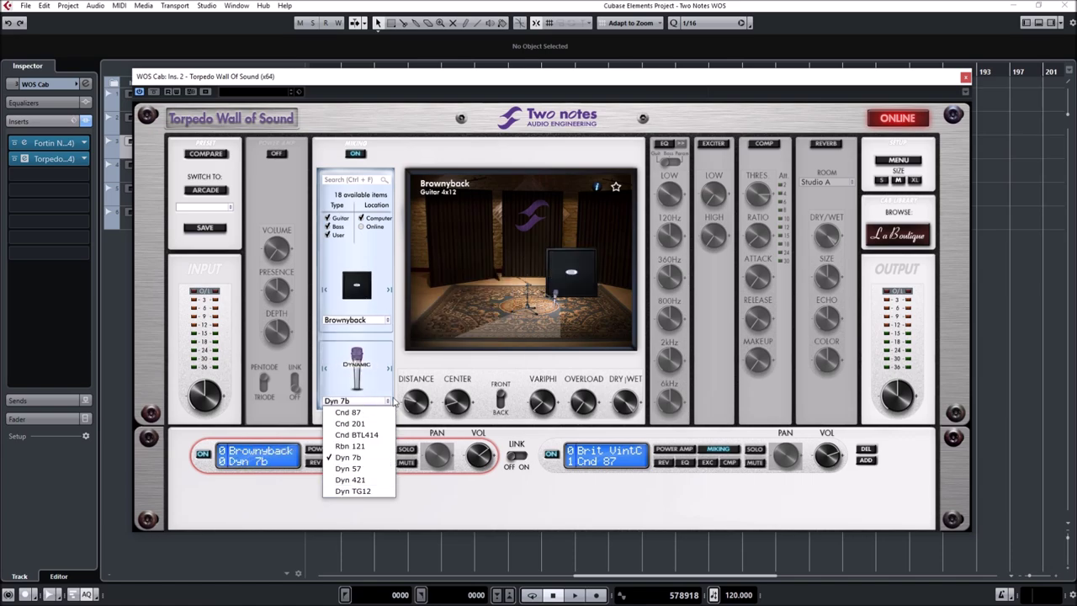
pyautogui.click(433, 373)
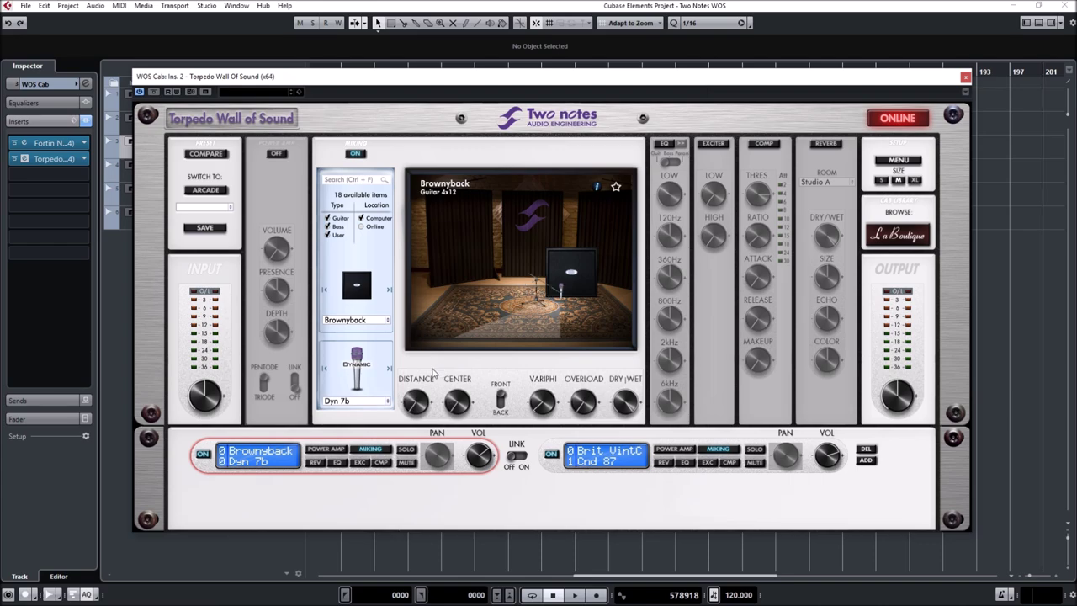
pyautogui.moveTo(414, 402); pyautogui.dragTo(482, 283)
pyautogui.scroll(3, 455, 402)
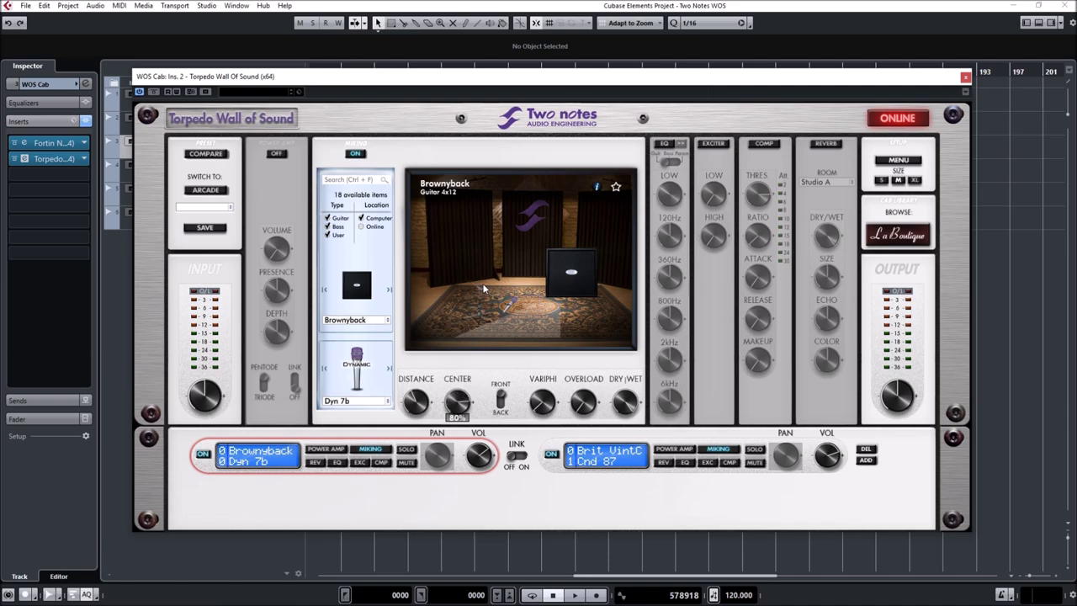
pyautogui.scroll(2, 415, 402)
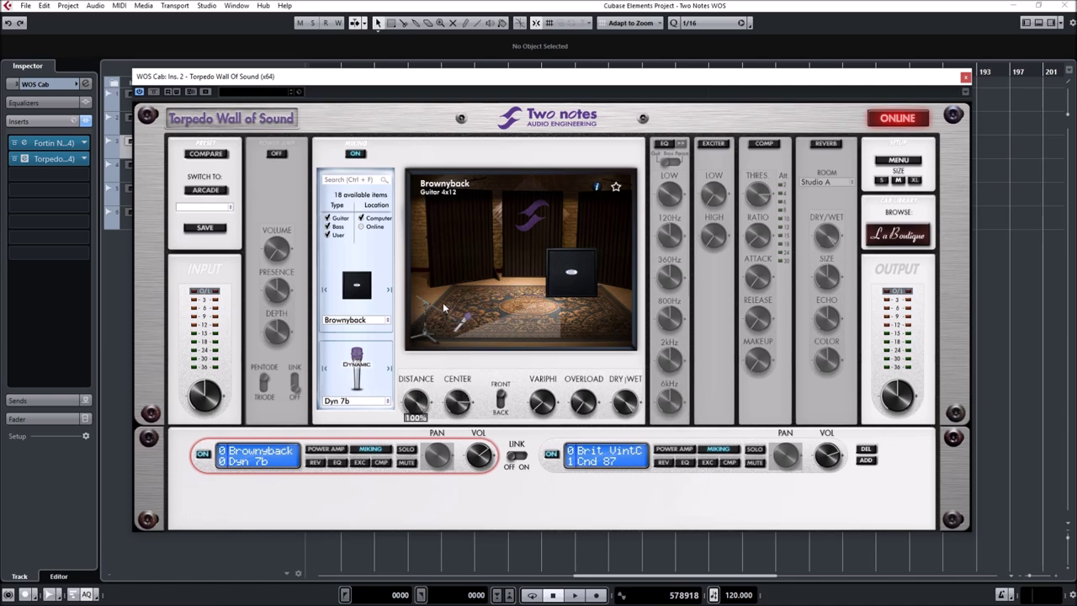
pyautogui.scroll(-5, 416, 402)
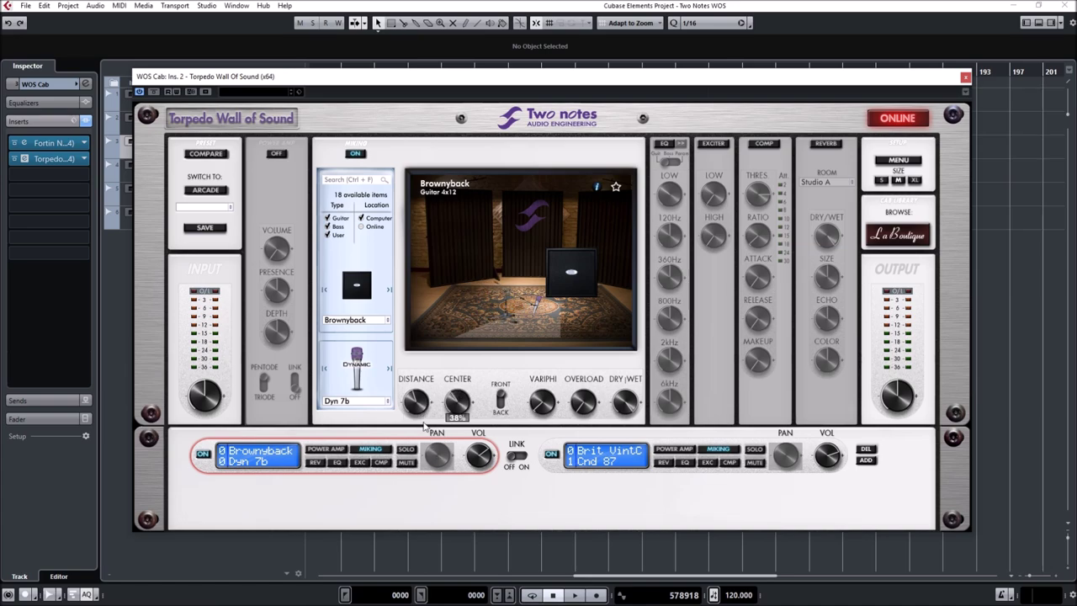
pyautogui.scroll(1, 459, 401)
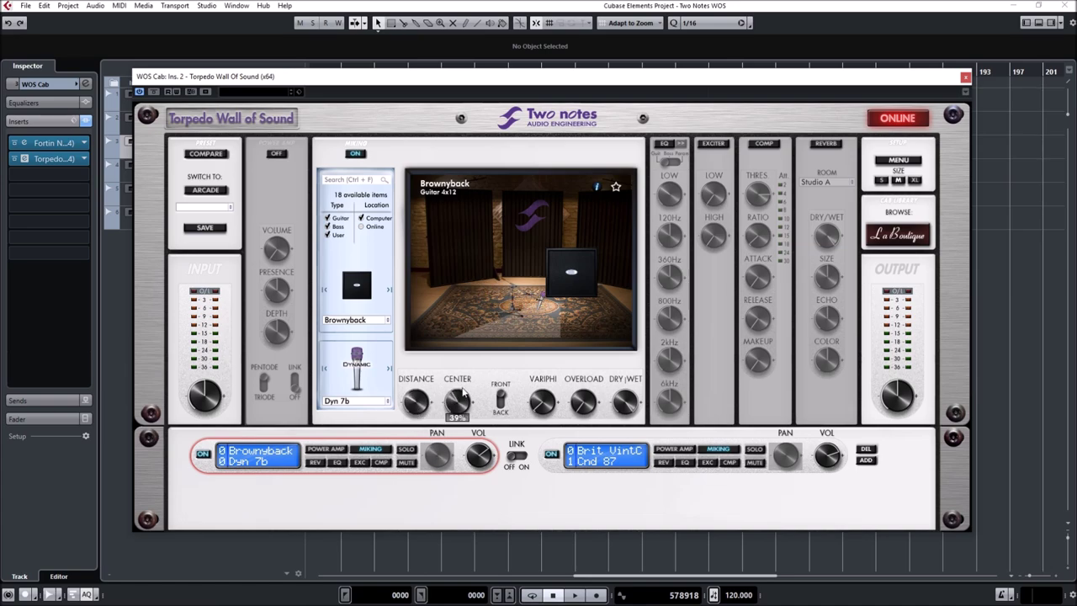
# - Read the Brownyback cabinet's story description and return to the room view
pyautogui.click(595, 187)
pyautogui.moveTo(486, 248); pyautogui.dragTo(486, 218)
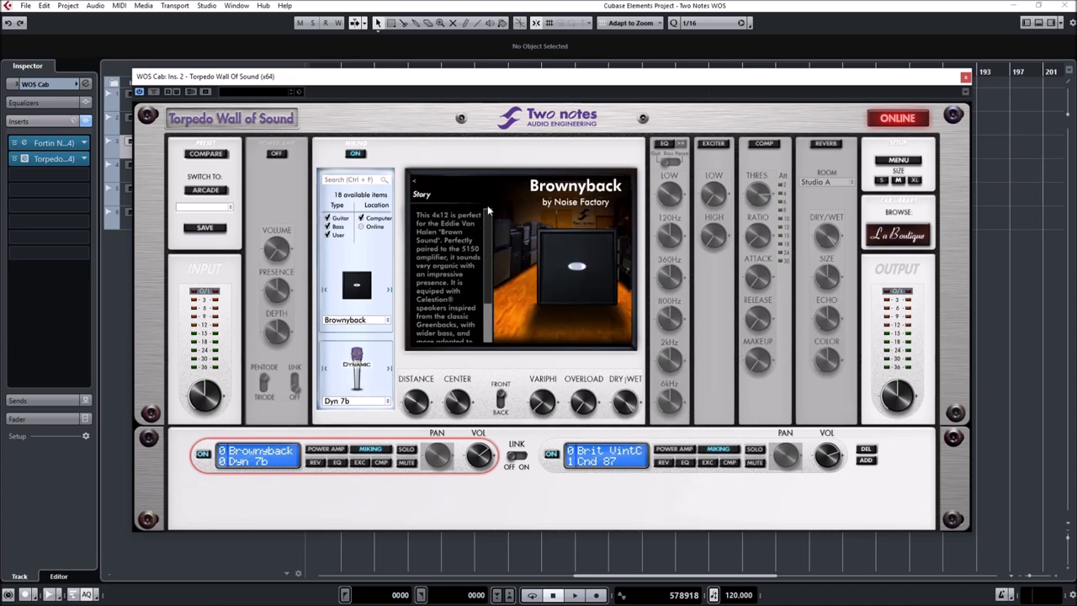
pyautogui.click(415, 183)
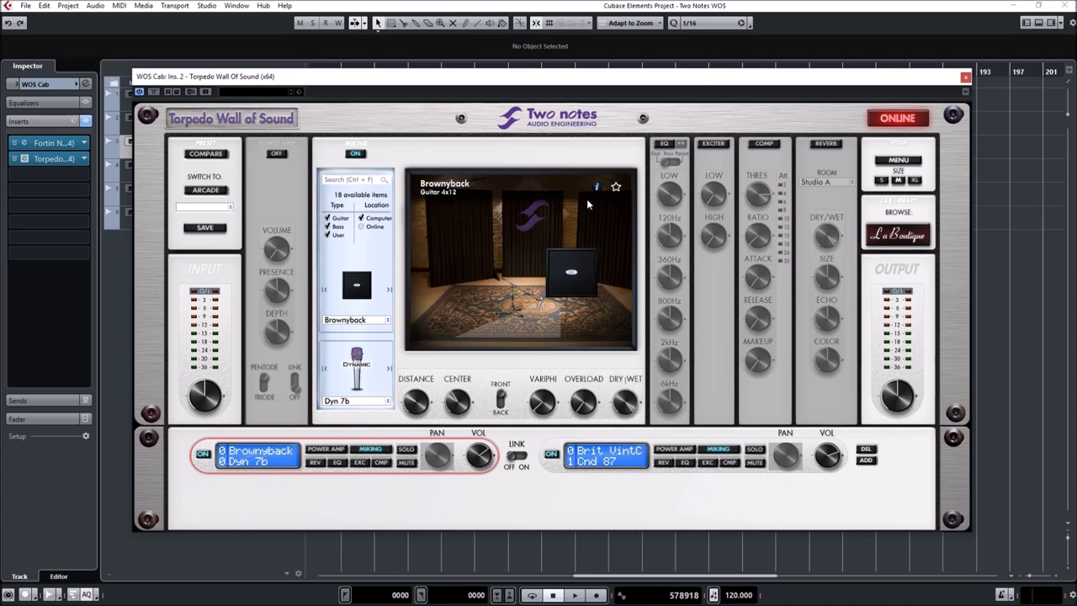
# - Try miking the Brownyback from the back while varying the microphone's center offset
pyautogui.click(503, 401)
pyautogui.moveTo(458, 410)
pyautogui.mouseDown()
pyautogui.moveTo(468, 380)
pyautogui.moveTo(454, 432)
pyautogui.moveTo(464, 393)
pyautogui.mouseUp()
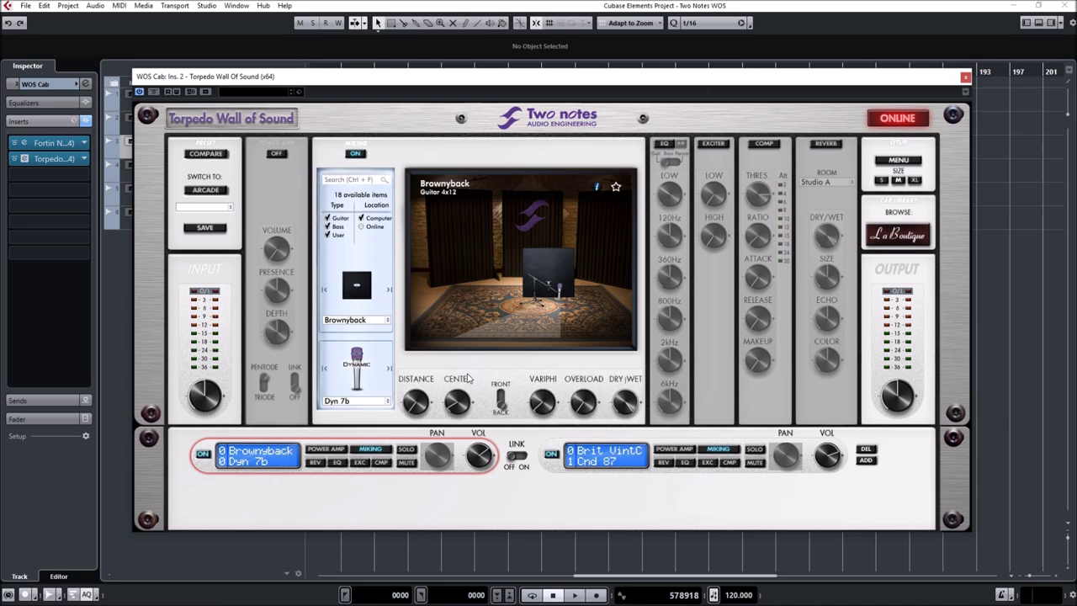
pyautogui.moveTo(469, 376); pyautogui.dragTo(471, 391)
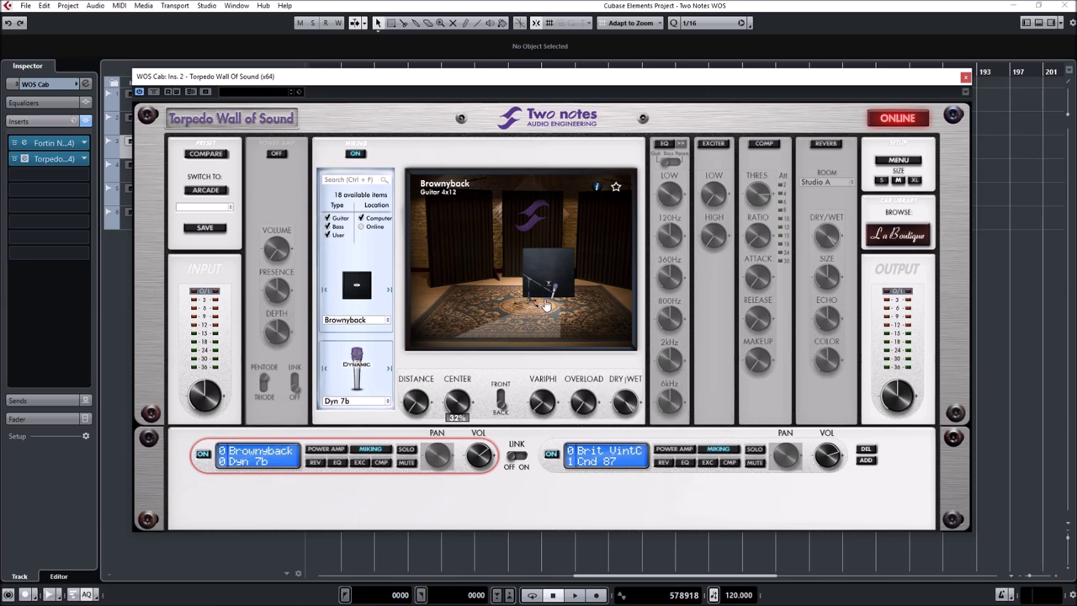
pyautogui.moveTo(459, 402)
pyautogui.mouseDown()
pyautogui.moveTo(443, 437)
pyautogui.moveTo(442, 408)
pyautogui.moveTo(455, 399)
pyautogui.mouseUp()
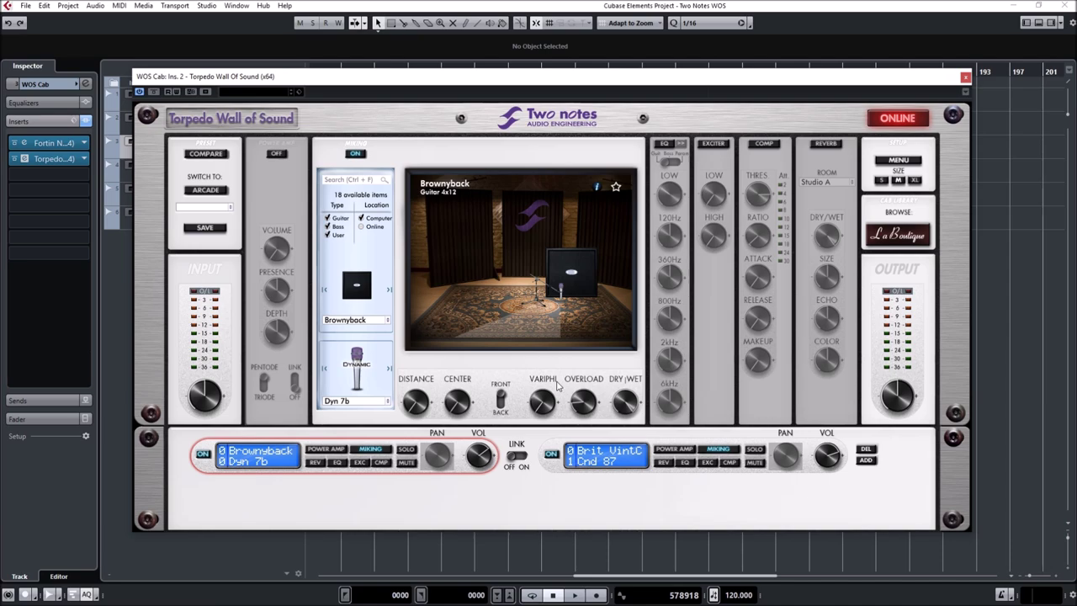
# - Adjust VariPhi on the Brownyback channel and check the miking settings of the Brit VintC channel
pyautogui.moveTo(545, 400)
pyautogui.mouseDown()
pyautogui.moveTo(570, 380)
pyautogui.moveTo(538, 407)
pyautogui.mouseUp()
pyautogui.click(552, 471)
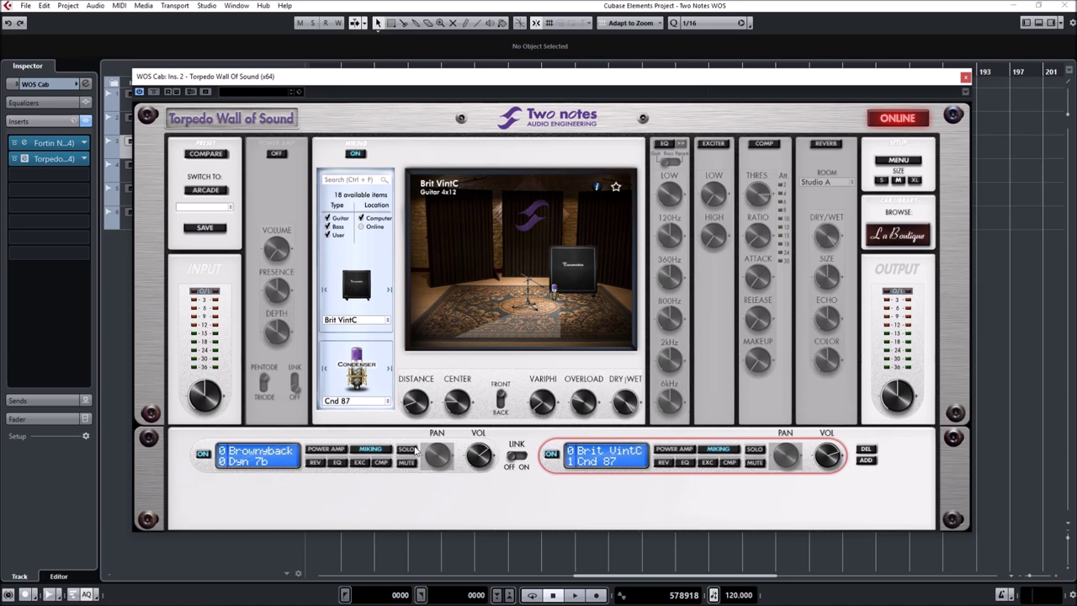
pyautogui.click(211, 474)
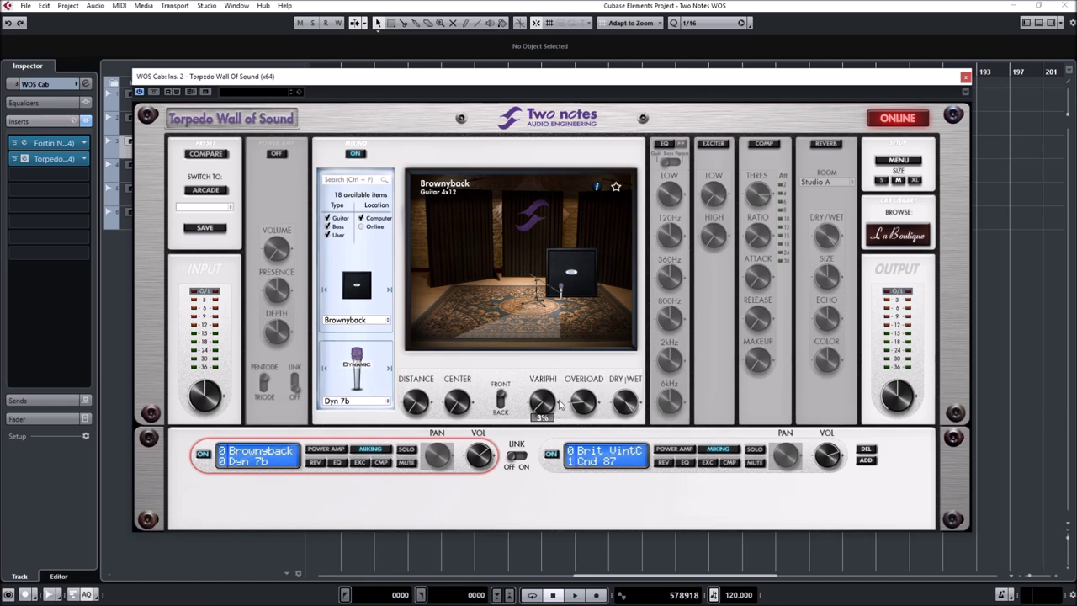
# - Set the Brownyback channel's Overload to 50% and try different Dry/Wet amounts
pyautogui.moveTo(583, 403)
pyautogui.moveTo(581, 412); pyautogui.dragTo(610, 378)
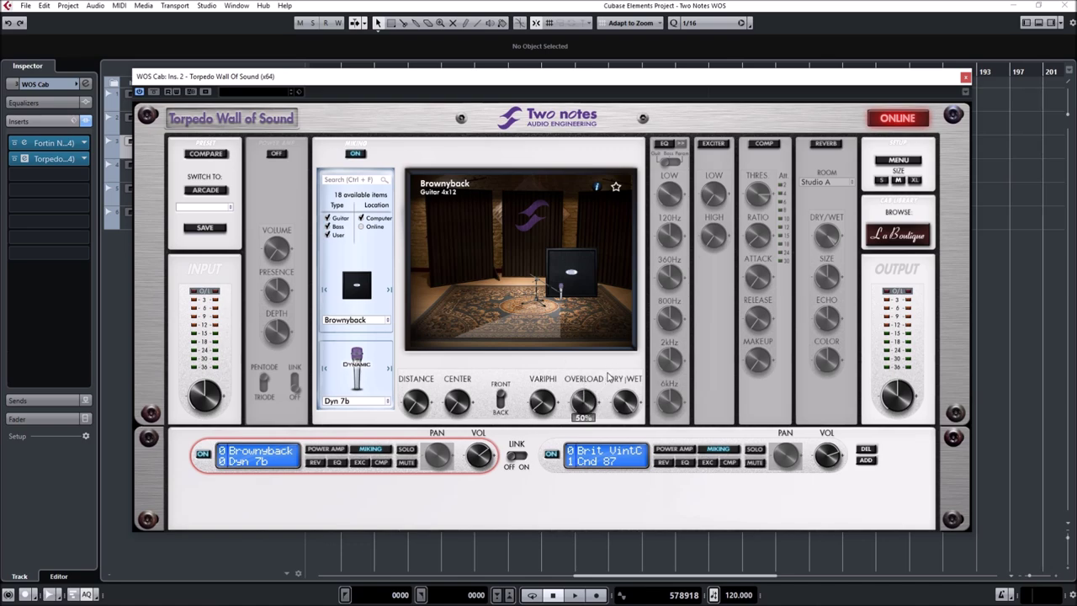
pyautogui.moveTo(622, 400)
pyautogui.moveTo(626, 421); pyautogui.dragTo(618, 474)
pyautogui.moveTo(629, 365); pyautogui.dragTo(632, 407)
# - Compare the two channels' miking settings and adjust Overload on the Brit VintC channel
pyautogui.click(553, 467)
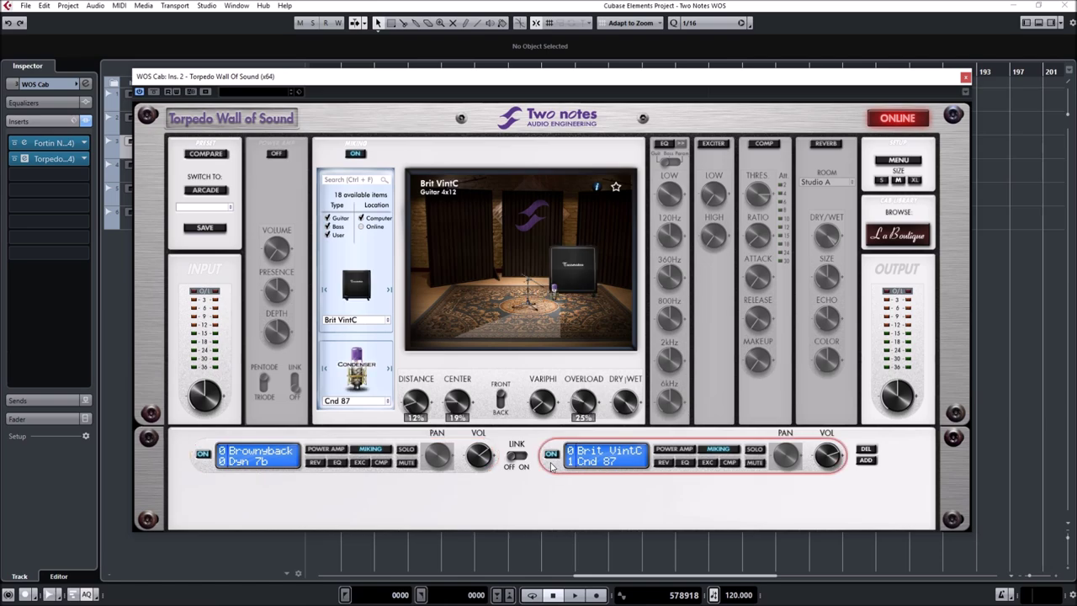
pyautogui.click(457, 471)
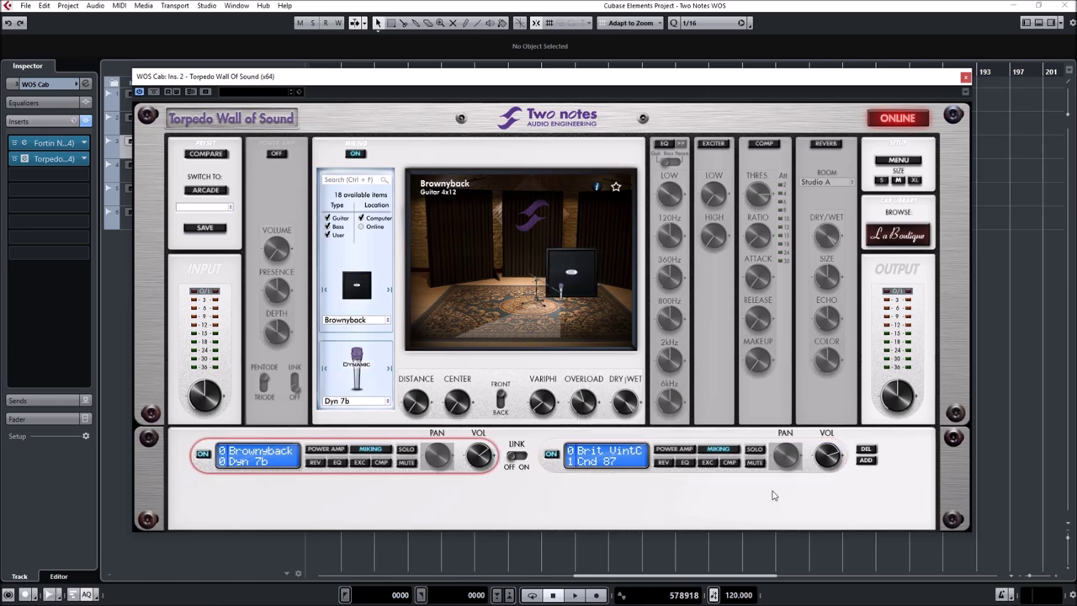
pyautogui.click(549, 468)
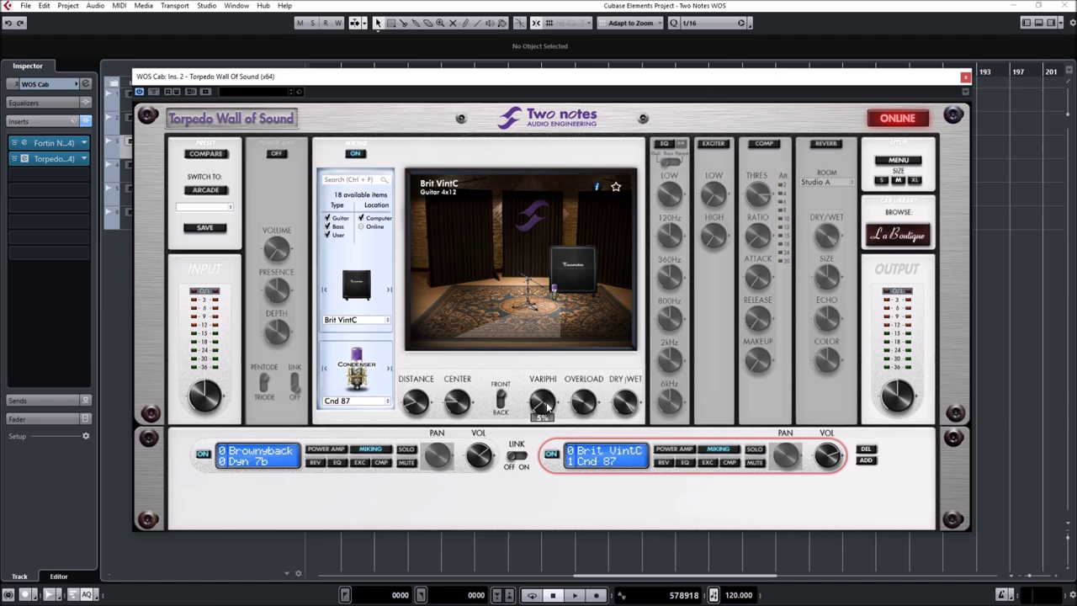
pyautogui.moveTo(577, 413)
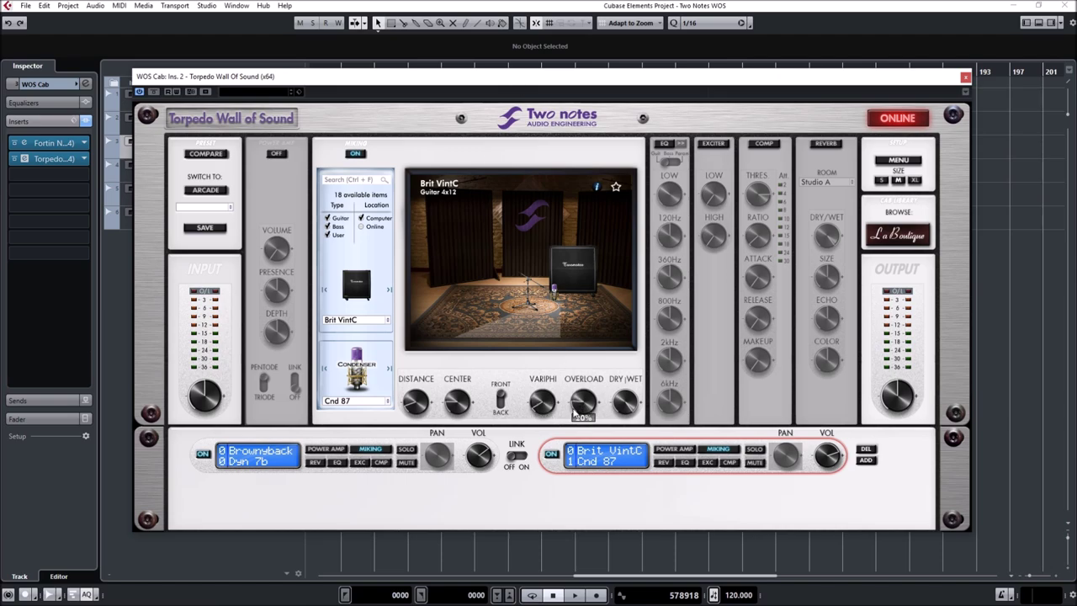
pyautogui.moveTo(577, 413); pyautogui.dragTo(595, 371)
# - Browse the guitar 4x12 cabinets and the user directory option for the second channel, keeping the Brit VintC loaded
pyautogui.click(367, 322)
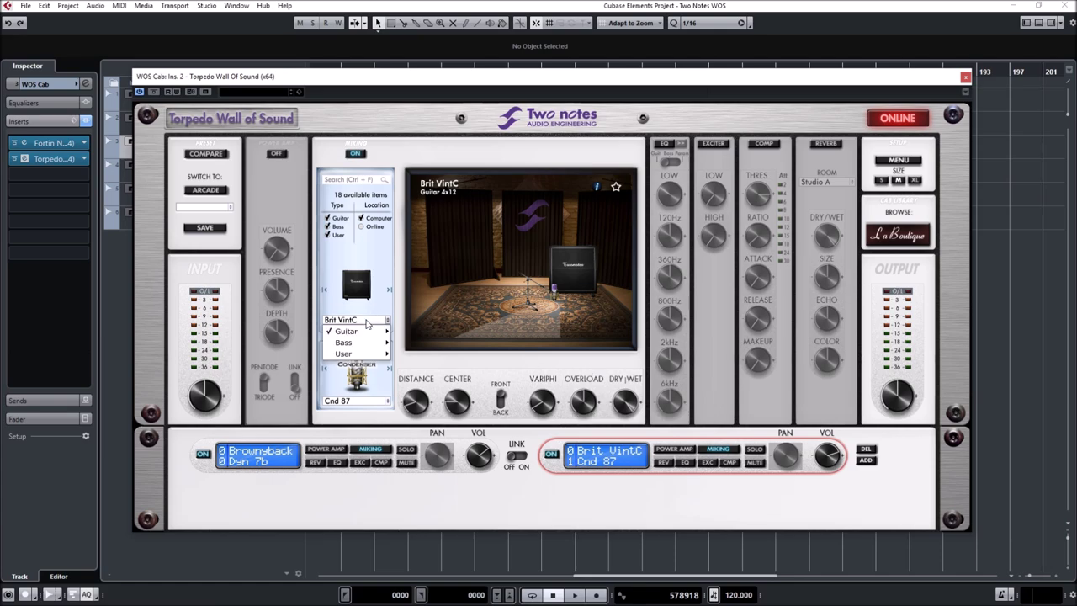
pyautogui.moveTo(360, 332)
pyautogui.moveTo(415, 333)
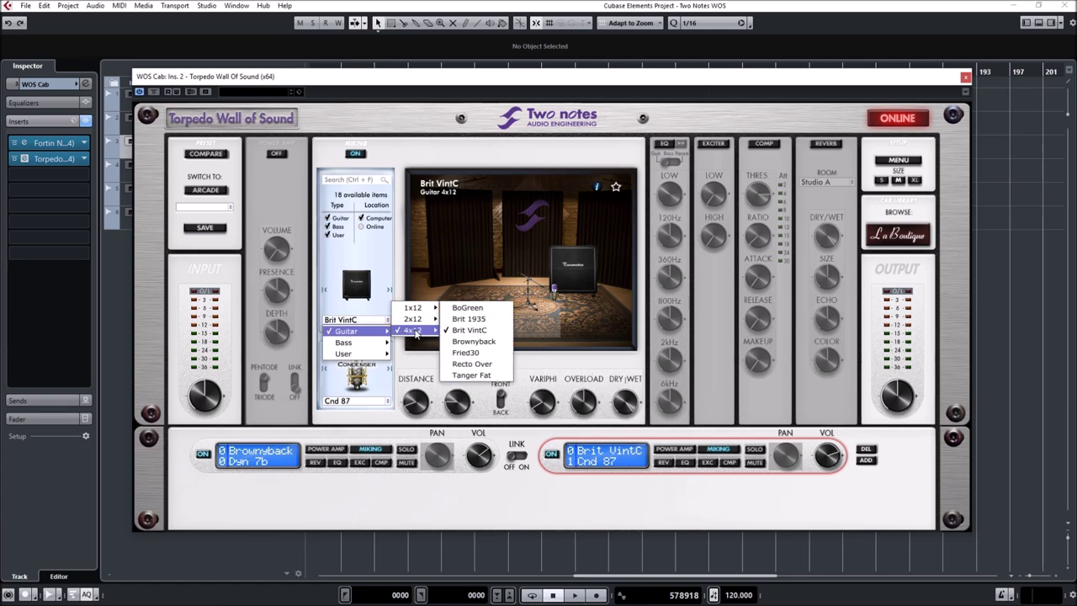
pyautogui.click(551, 369)
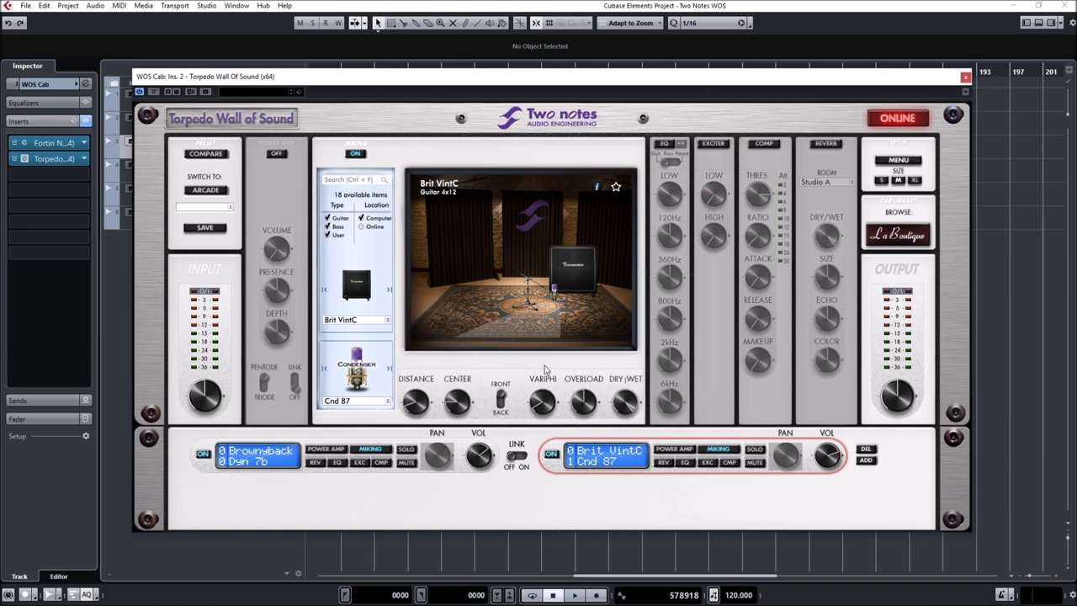
pyautogui.click(368, 325)
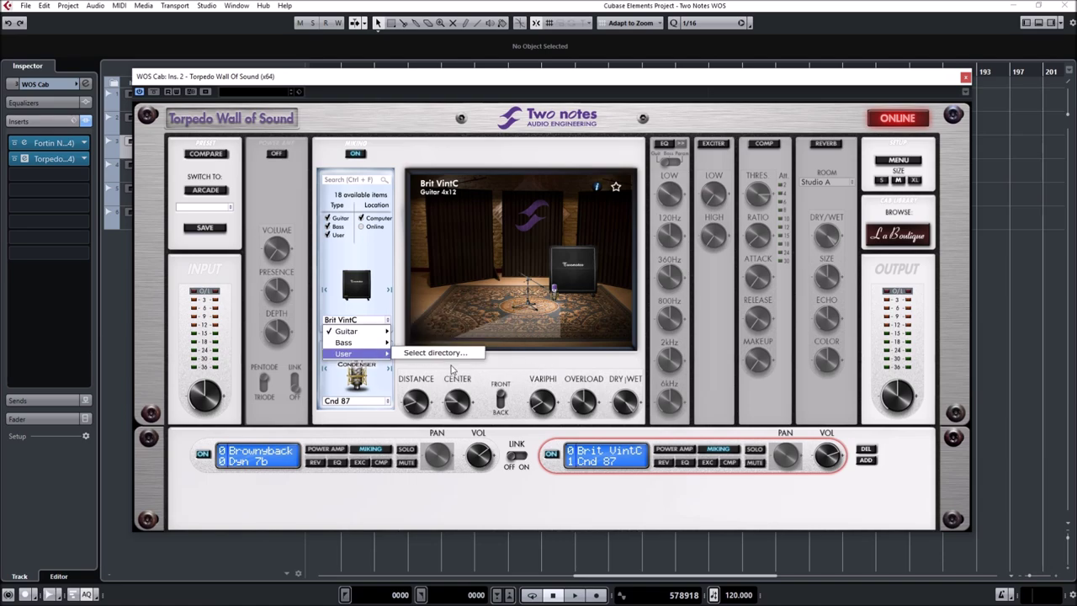
pyautogui.click(477, 375)
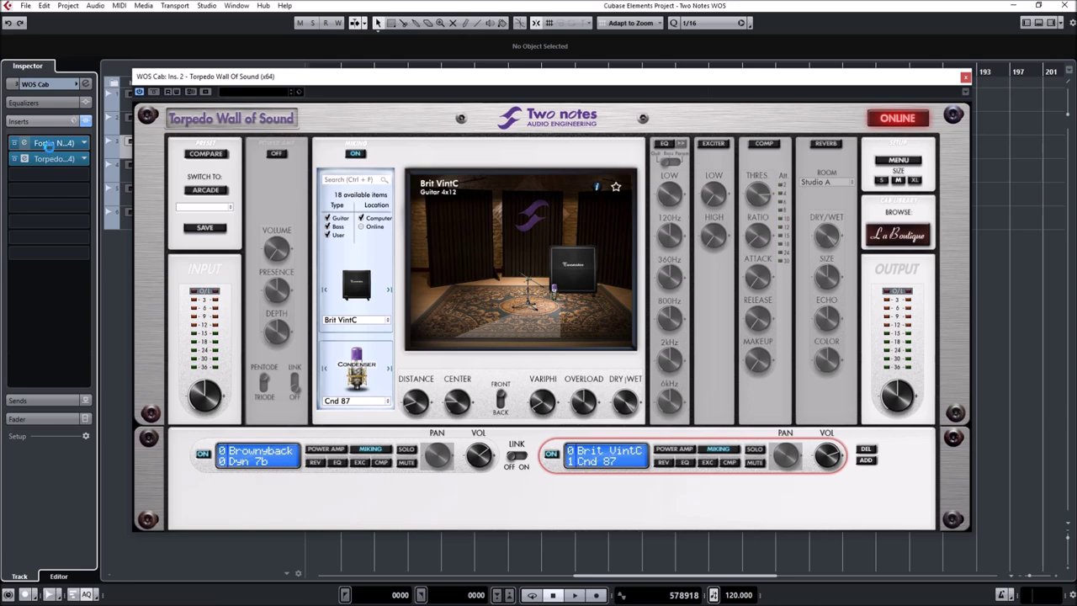
# - Open the Fortin NTS Suite amp plugin to view its settings, reposition its window and close it
pyautogui.click(51, 149)
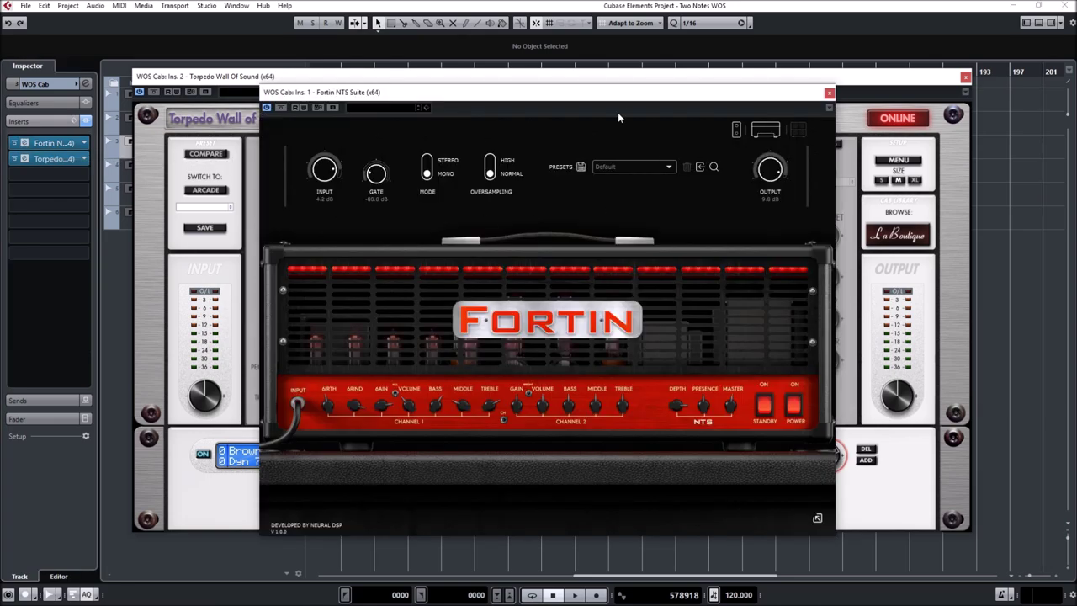
pyautogui.moveTo(619, 99); pyautogui.dragTo(632, 96)
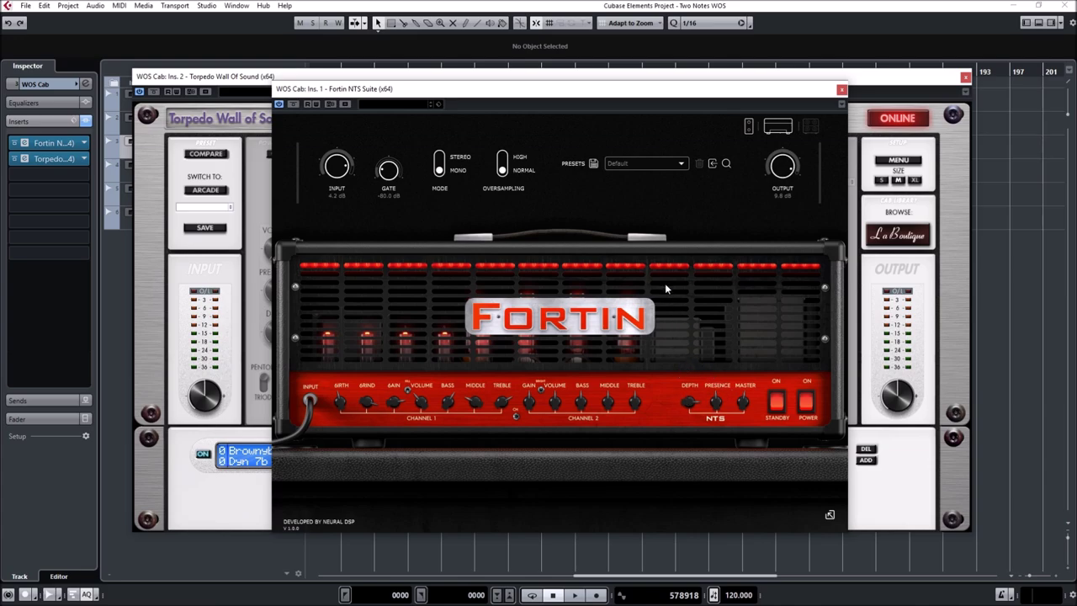
pyautogui.click(841, 90)
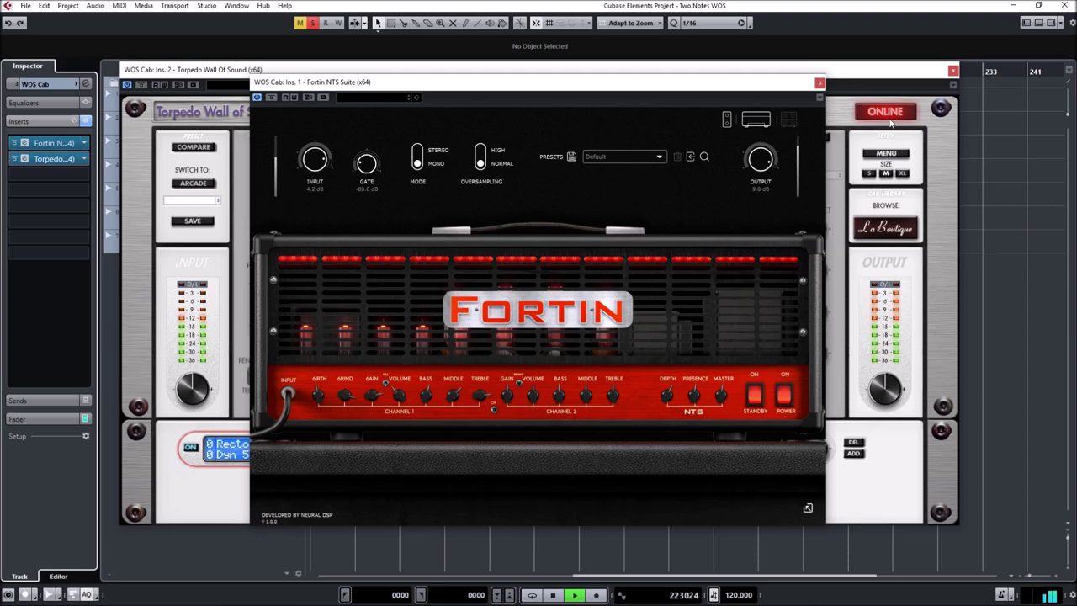
pyautogui.click(820, 83)
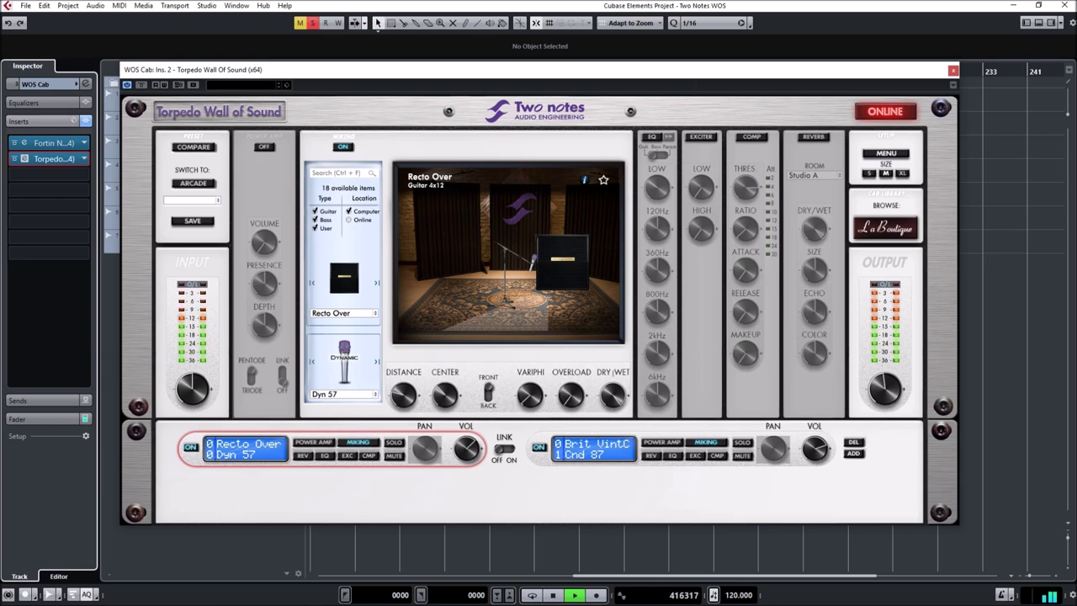
# - During playback, switch channels off and on to compare the Recto Over with Dyn 57 against the Brit VintC with Cnd 87
pyautogui.click(542, 452)
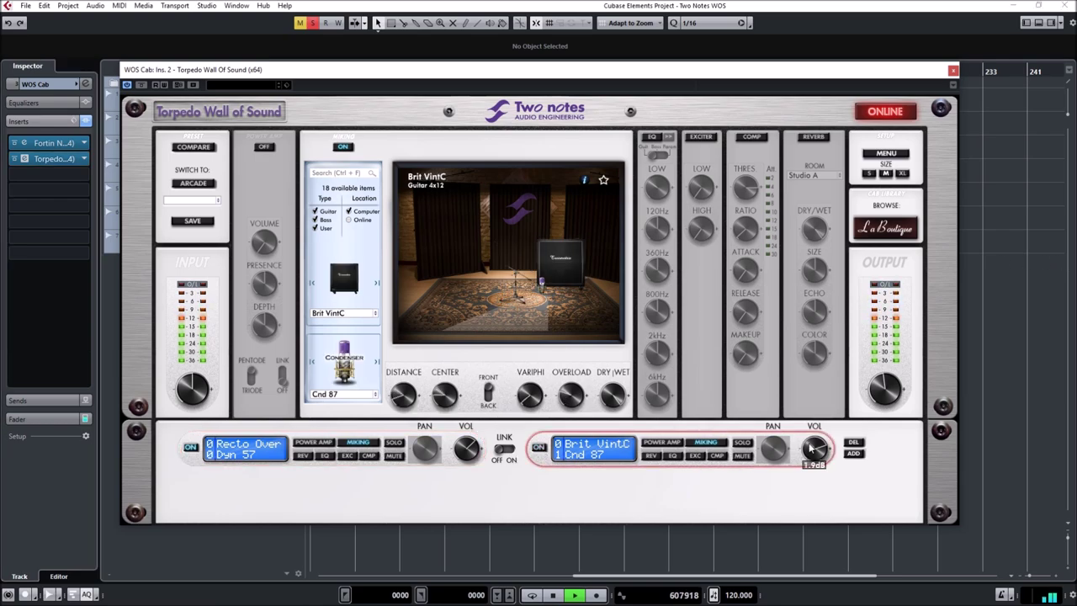
pyautogui.moveTo(816, 451)
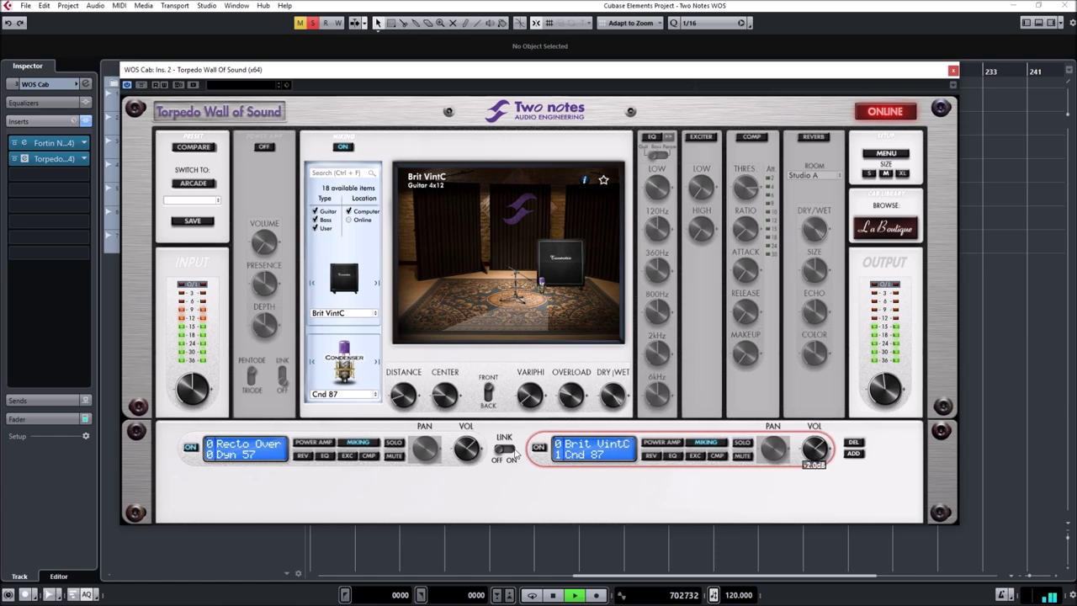
pyautogui.click(313, 466)
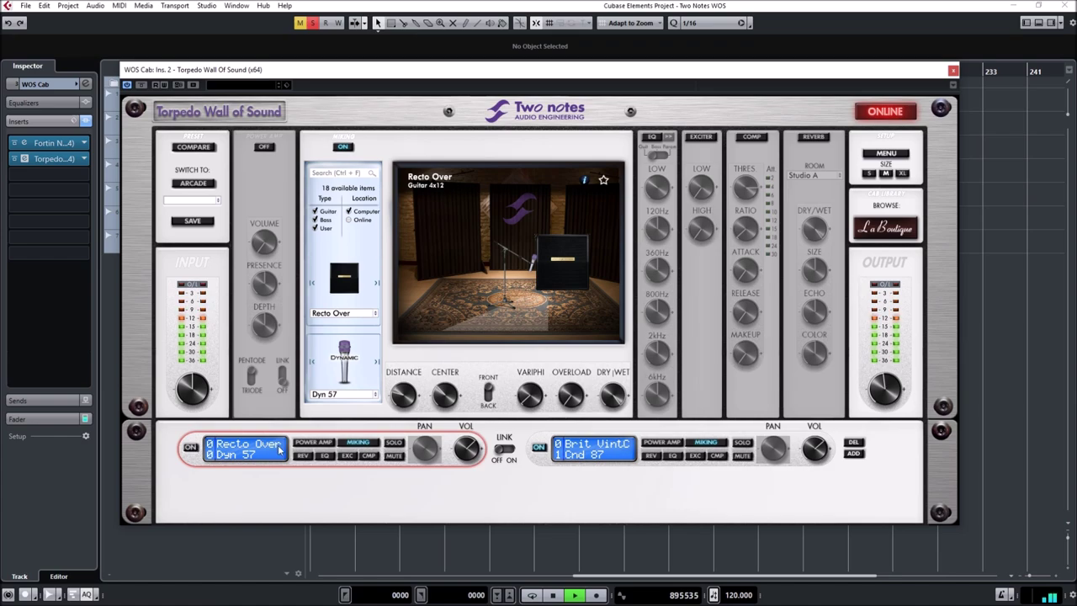
pyautogui.click(547, 461)
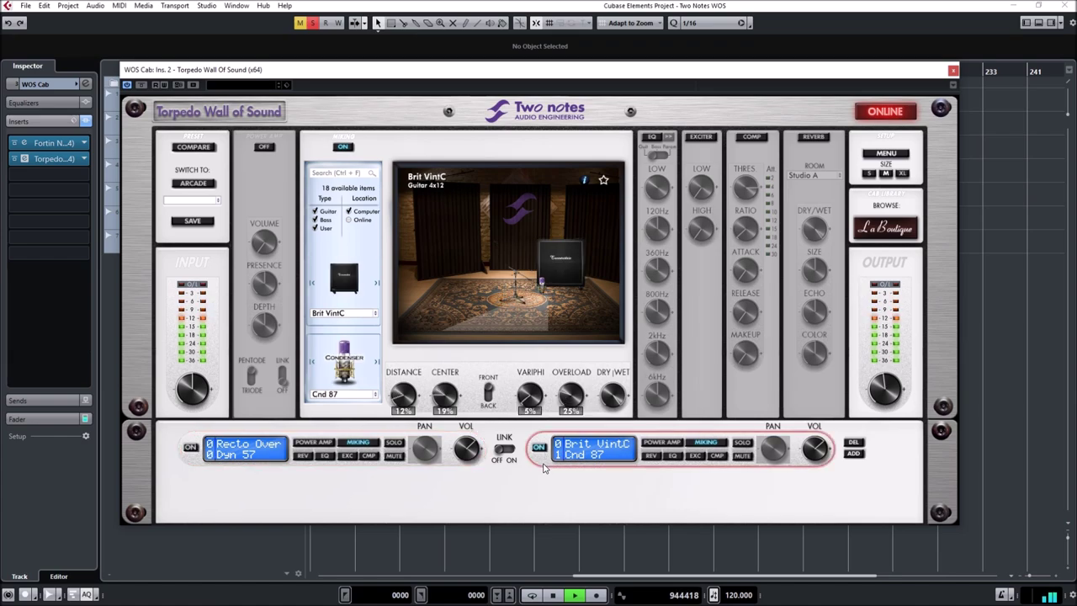
pyautogui.click(190, 453)
pyautogui.click(530, 459)
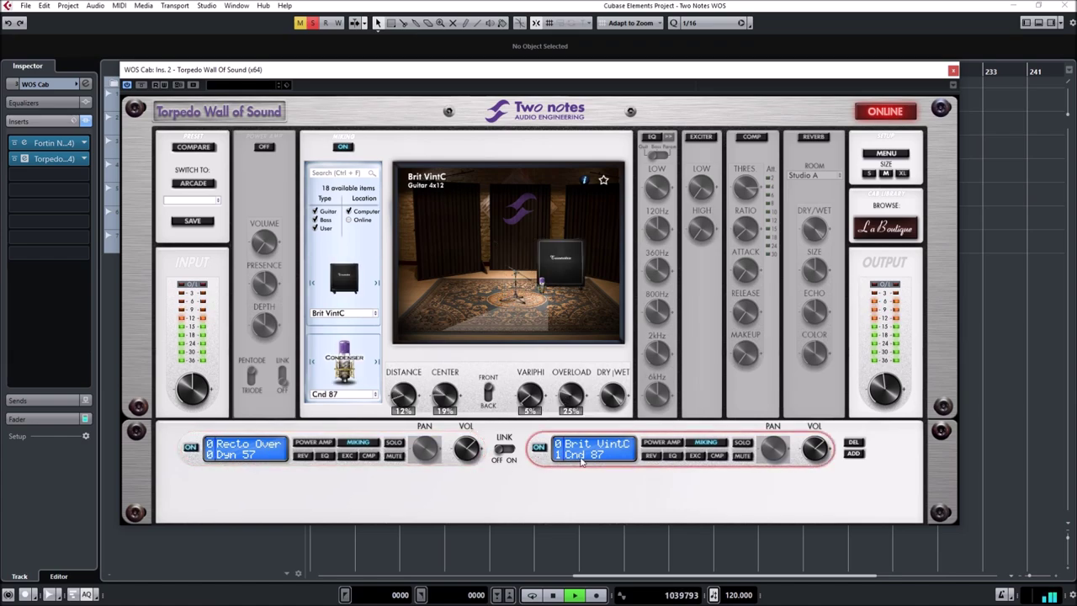
# - Change the Brit VintC channel's microphone to Rbn 121 and adjust its Distance, Center and VariPhi during playback
pyautogui.click(854, 455)
pyautogui.click(854, 496)
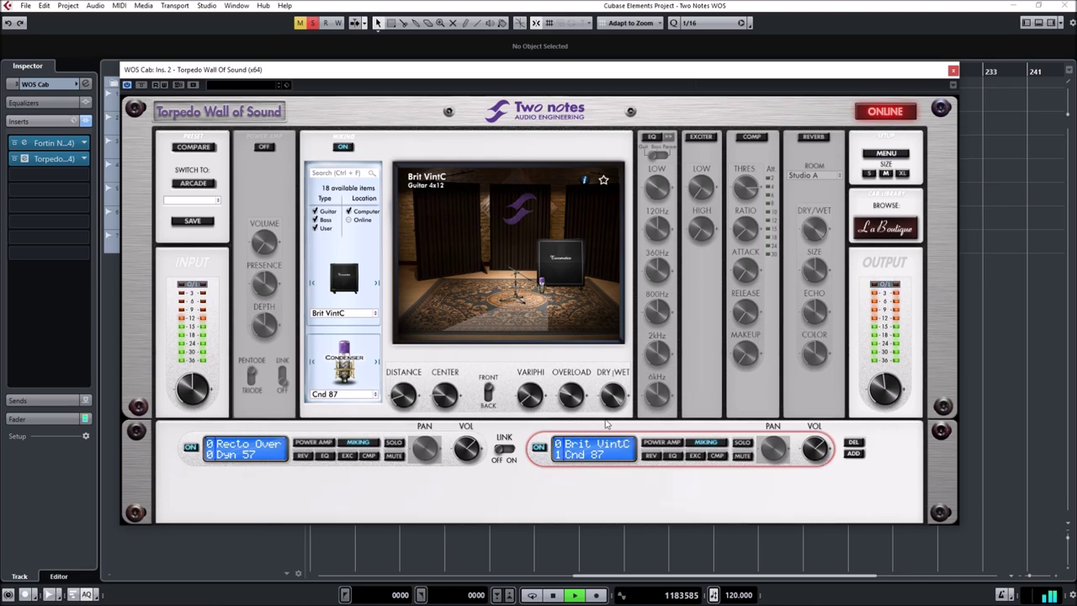
pyautogui.click(343, 394)
pyautogui.click(341, 431)
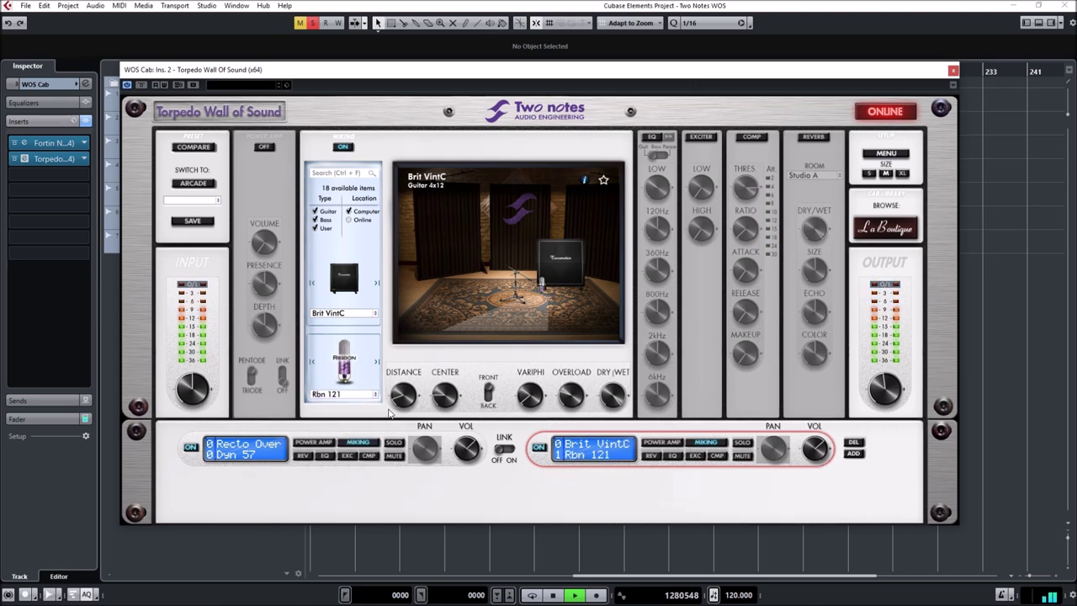
pyautogui.moveTo(389, 412); pyautogui.dragTo(388, 316)
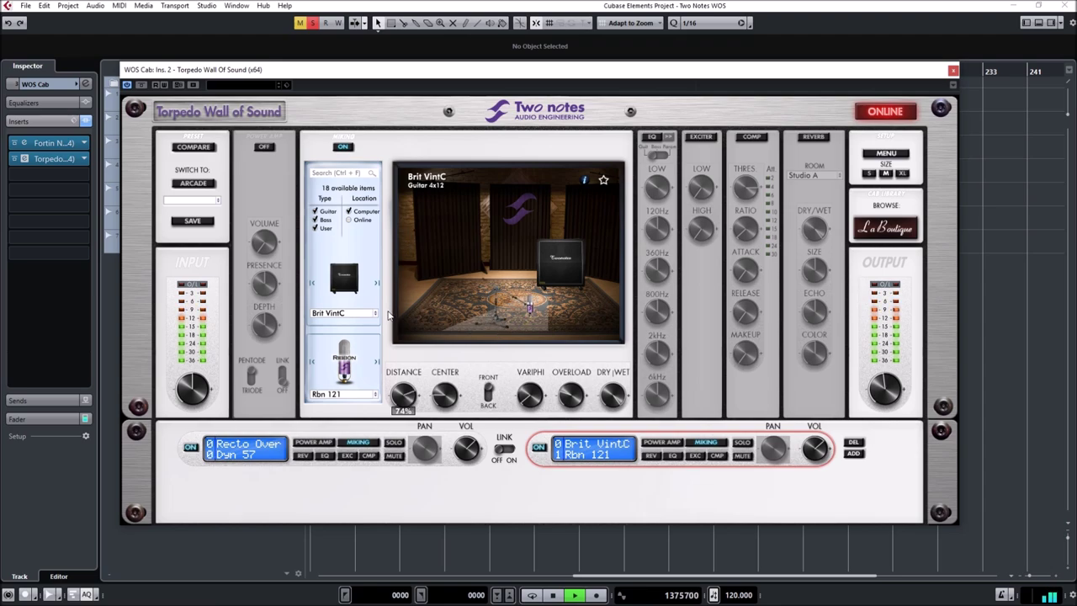
pyautogui.moveTo(445, 393)
pyautogui.mouseDown()
pyautogui.moveTo(420, 386)
pyautogui.moveTo(446, 392)
pyautogui.mouseUp()
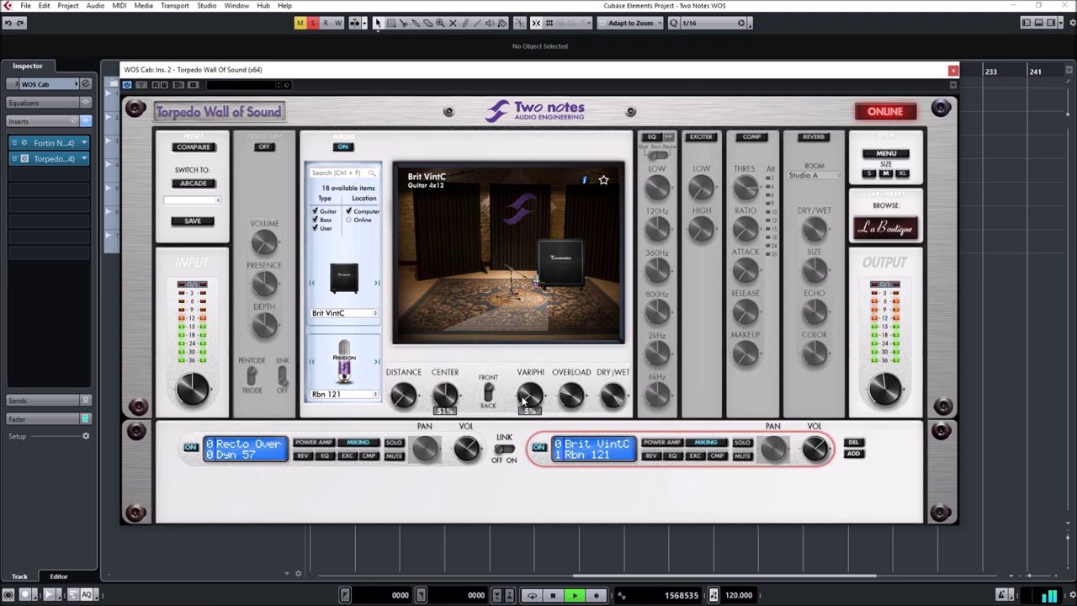
pyautogui.moveTo(522, 401)
pyautogui.mouseDown()
pyautogui.moveTo(553, 339)
pyautogui.moveTo(530, 411)
pyautogui.mouseUp()
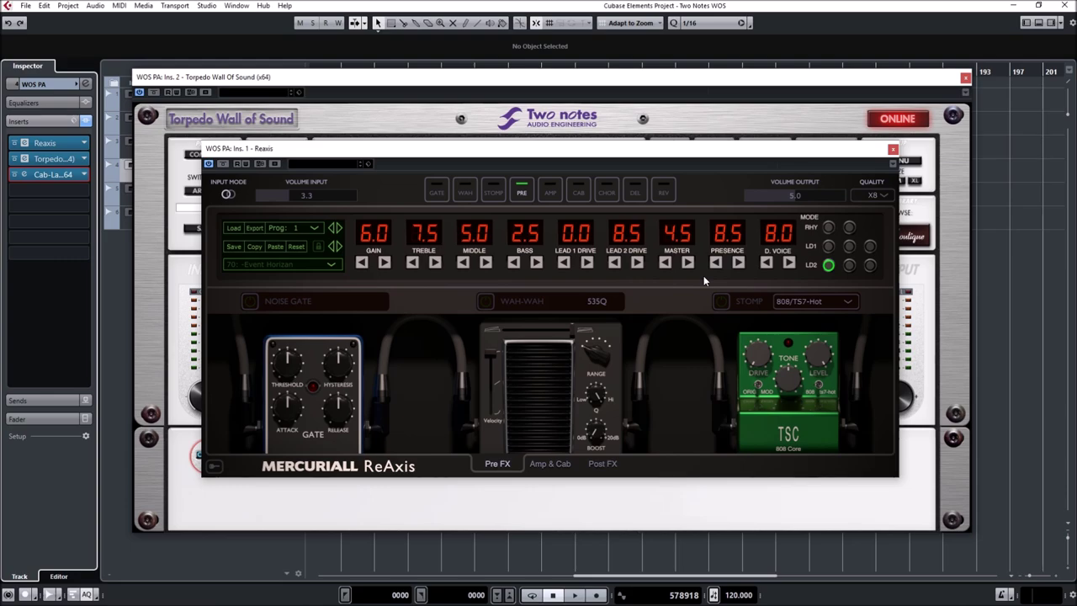
# - Open the Cab-Lab 3 insert to view its mixer, close it and bring Torpedo Wall of Sound to the front
pyautogui.click(50, 175)
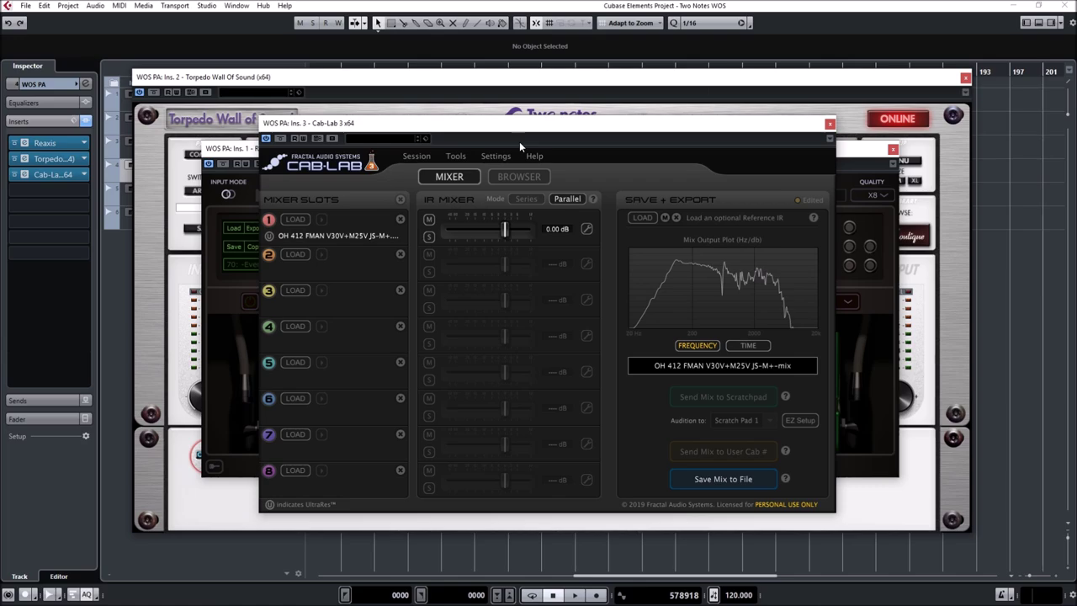
pyautogui.click(829, 123)
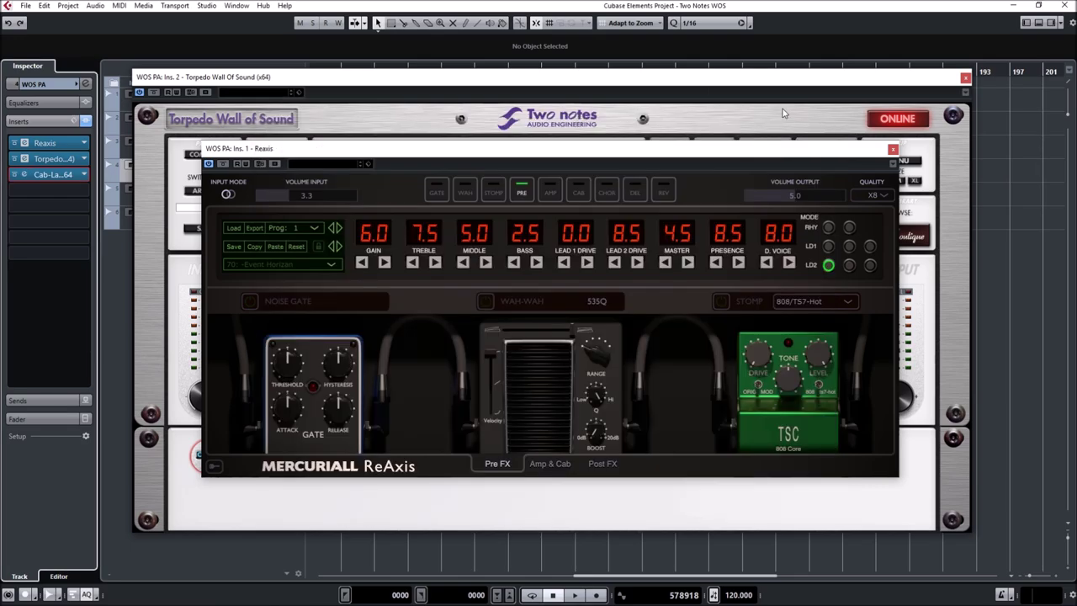
pyautogui.click(783, 113)
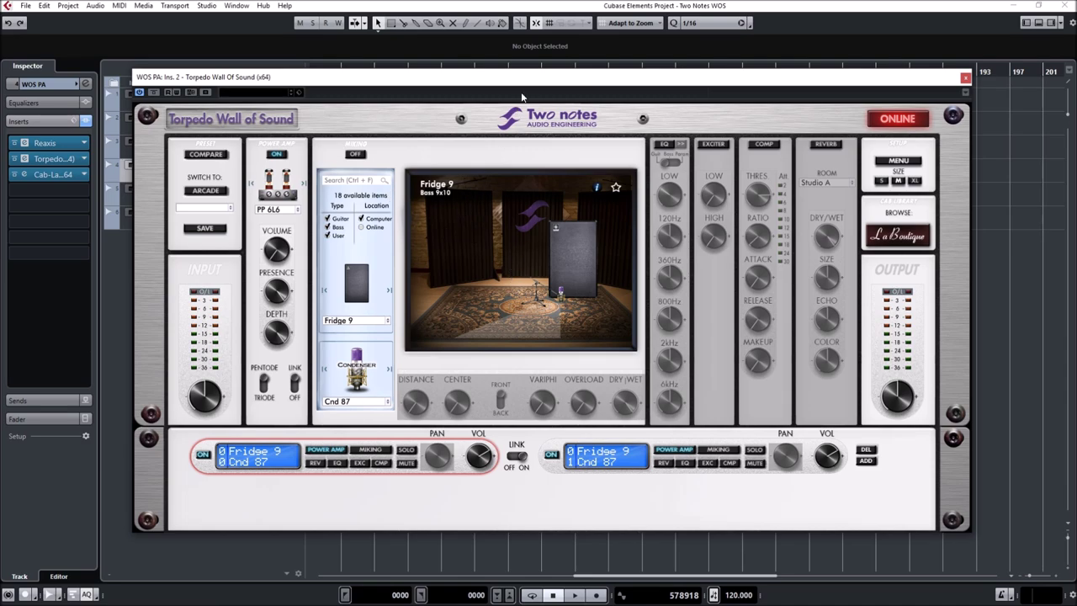
# - Try the SE 6L6 and SE KT88 tube models in the first channel's power amp
pyautogui.click(275, 211)
pyautogui.click(277, 221)
pyautogui.click(275, 211)
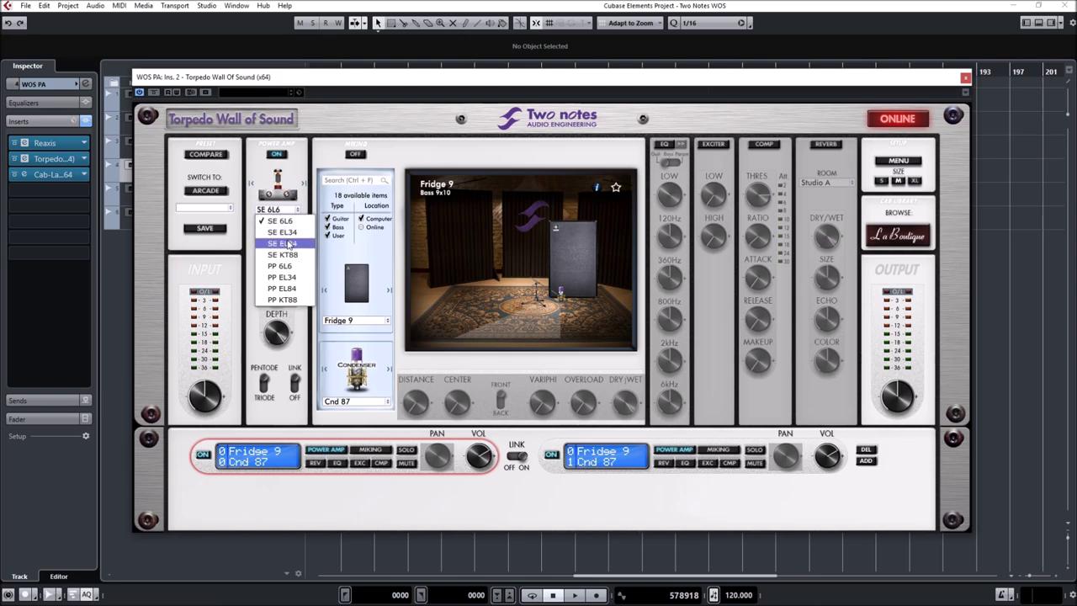
pyautogui.click(284, 254)
# - Try the push-pull PP EL84, PP EL34 and PP KT88 power amp tubes, ending on PP 6L6
pyautogui.click(272, 212)
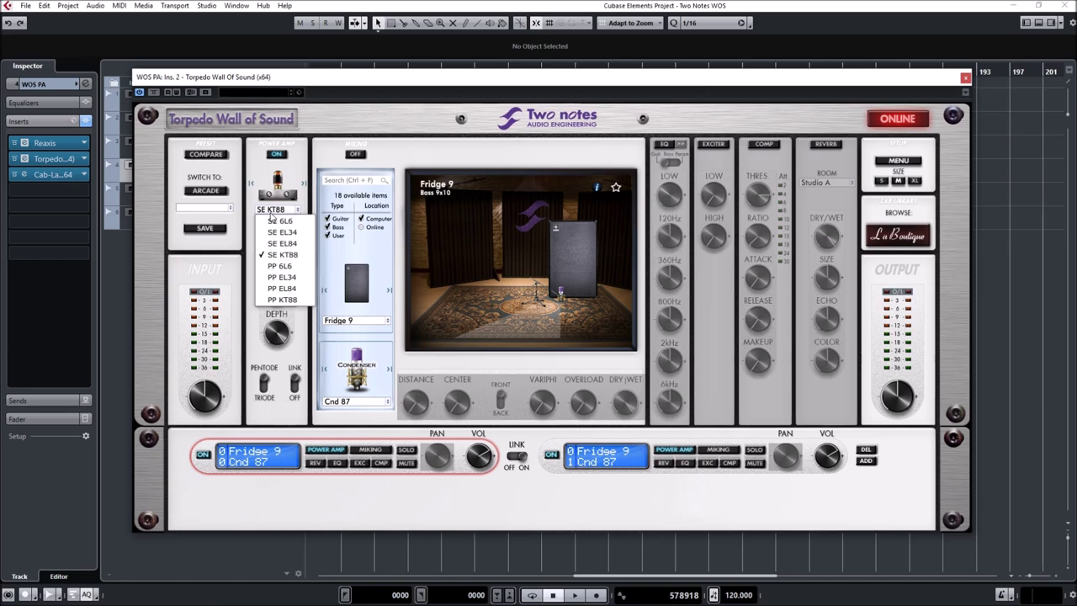
pyautogui.click(293, 288)
pyautogui.click(286, 209)
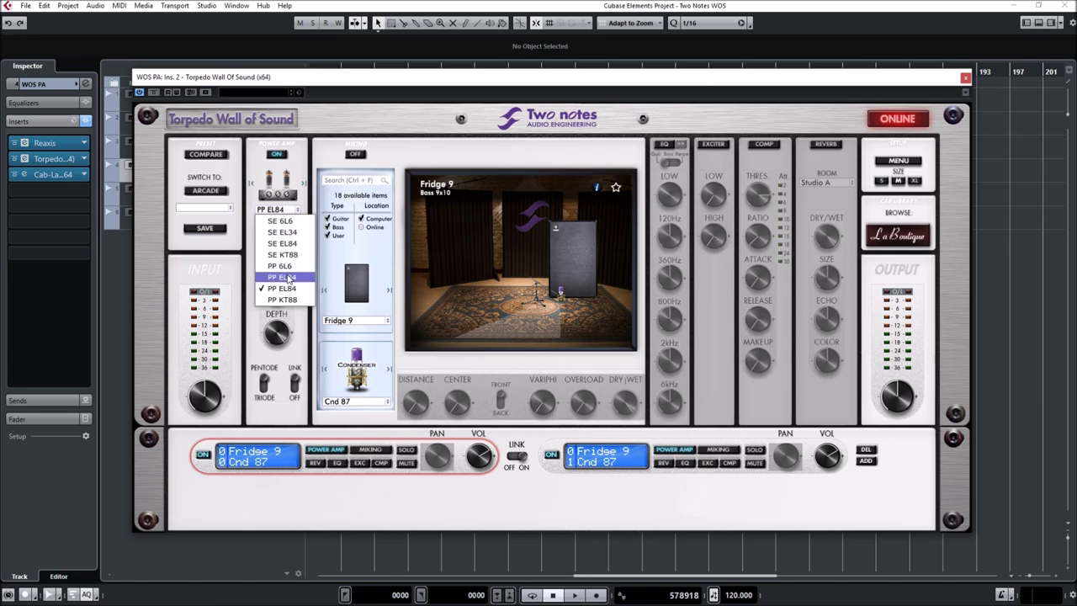
pyautogui.click(284, 277)
pyautogui.click(278, 209)
pyautogui.click(285, 300)
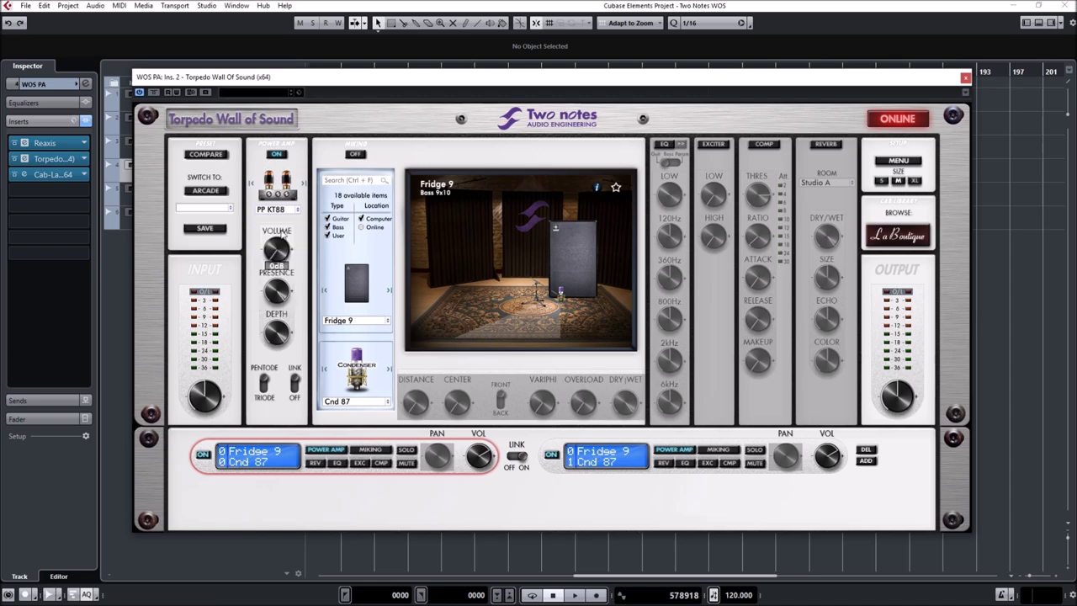
pyautogui.click(278, 210)
pyautogui.click(284, 266)
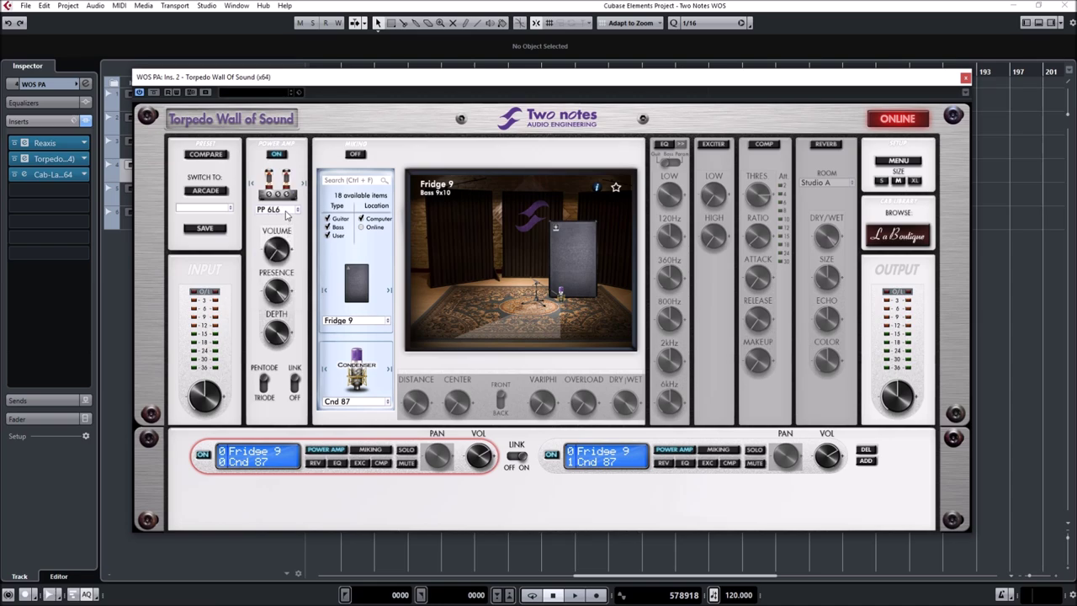
# - Try the single-ended SE 6L6, SE EL84 and SE EL34 power amp tubes, and return to PP 6L6
pyautogui.click(277, 209)
pyautogui.click(293, 281)
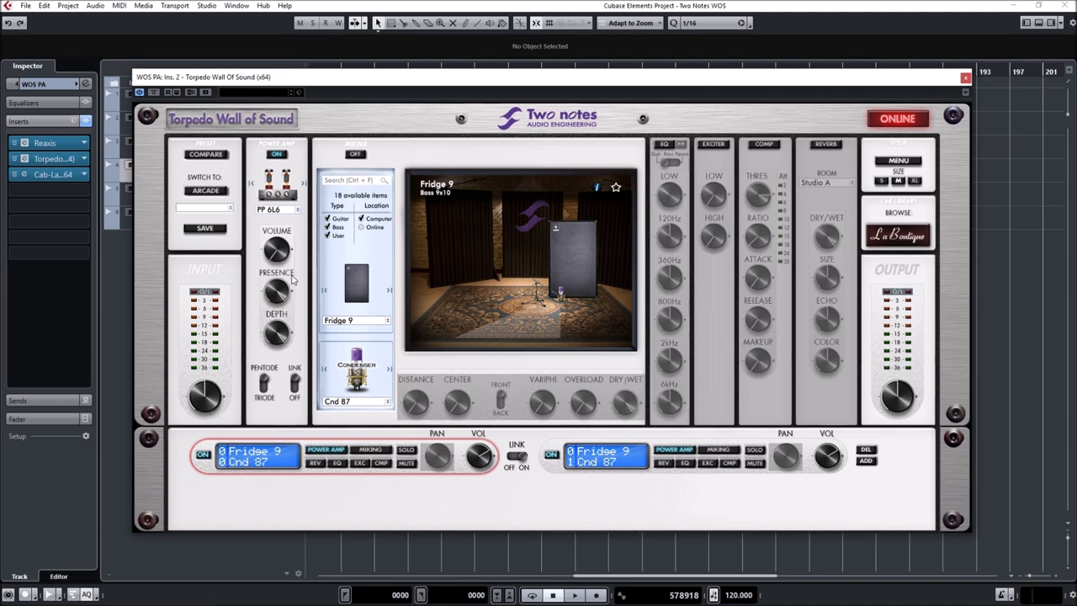
pyautogui.click(278, 209)
pyautogui.click(286, 226)
pyautogui.click(277, 209)
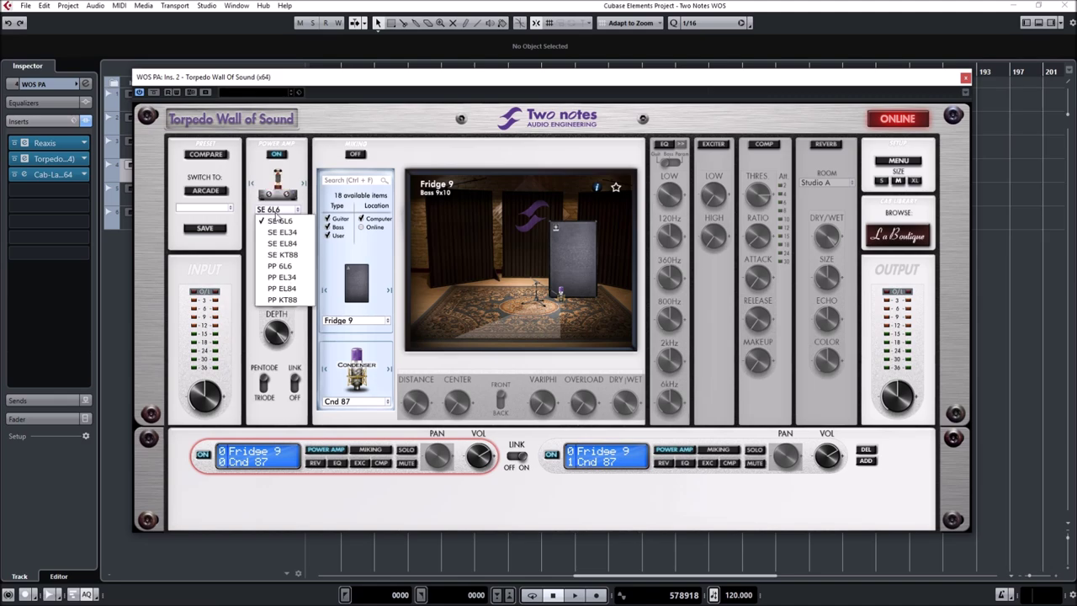
pyautogui.click(282, 243)
pyautogui.click(278, 209)
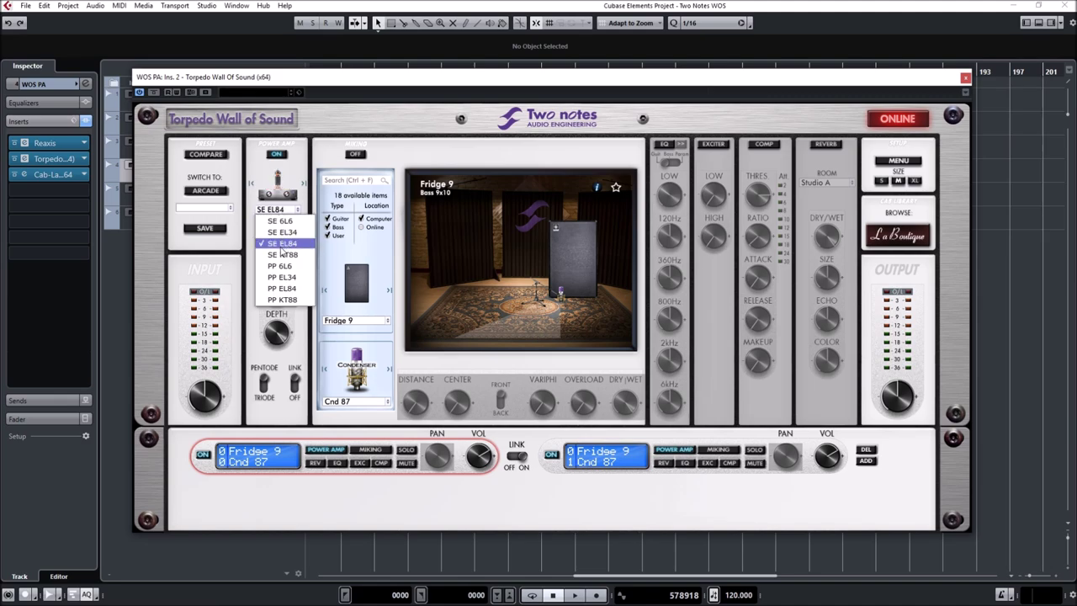
pyautogui.click(283, 244)
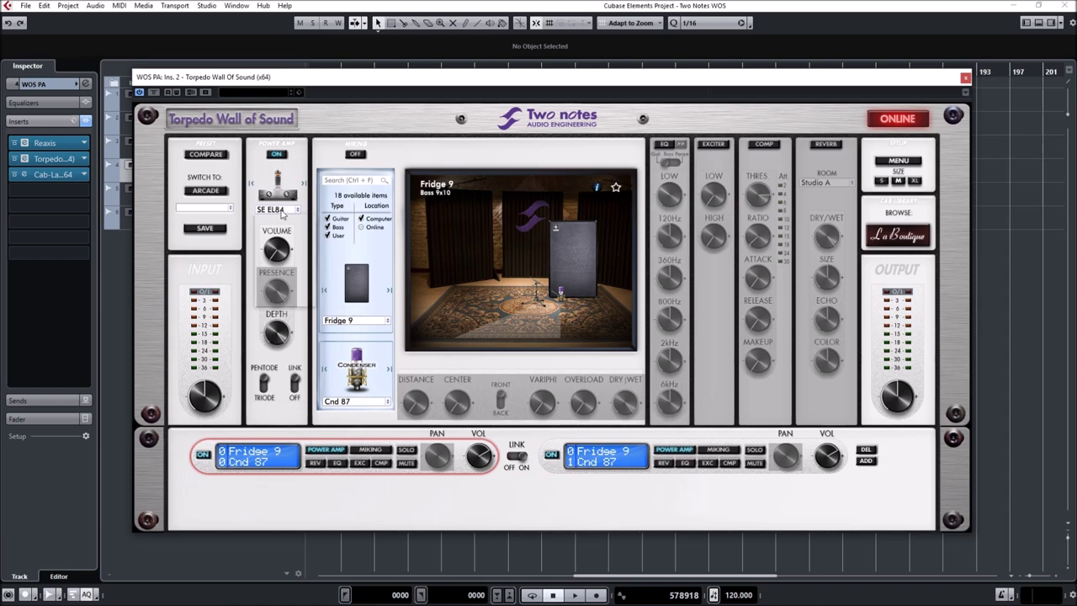
pyautogui.click(278, 210)
pyautogui.click(281, 232)
pyautogui.click(277, 209)
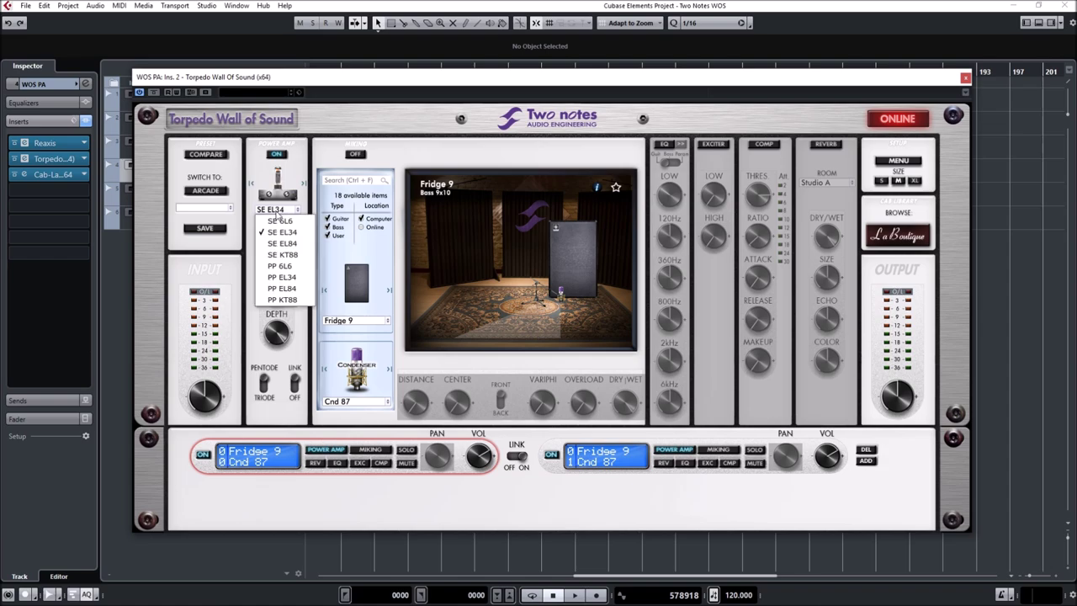
pyautogui.click(301, 266)
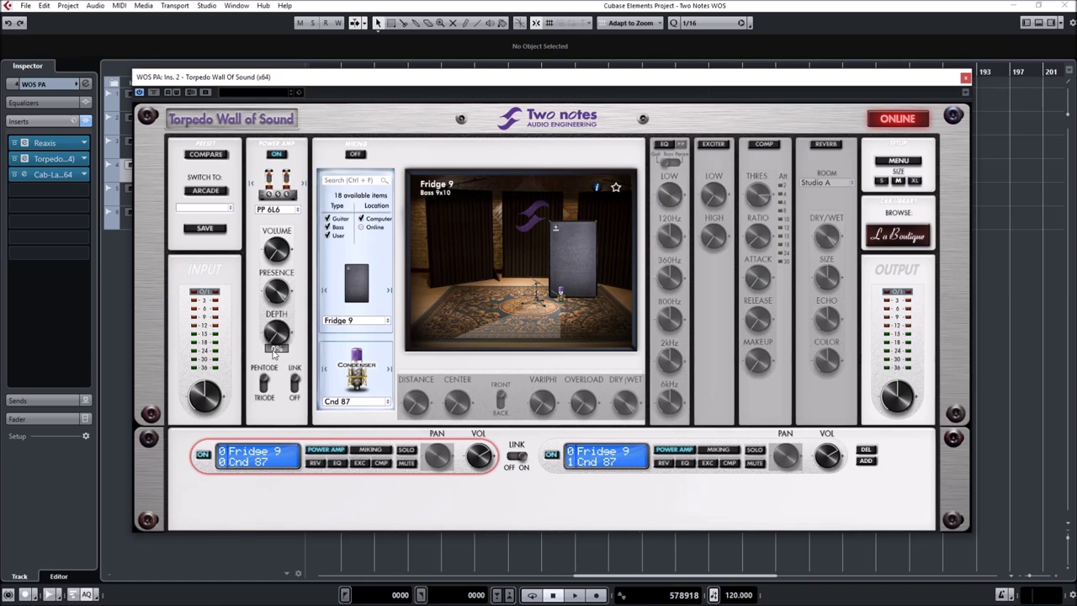
# - Try the PP KT88 power amp tubes, switch back to PP 6L6 and adjust the Depth
pyautogui.click(293, 195)
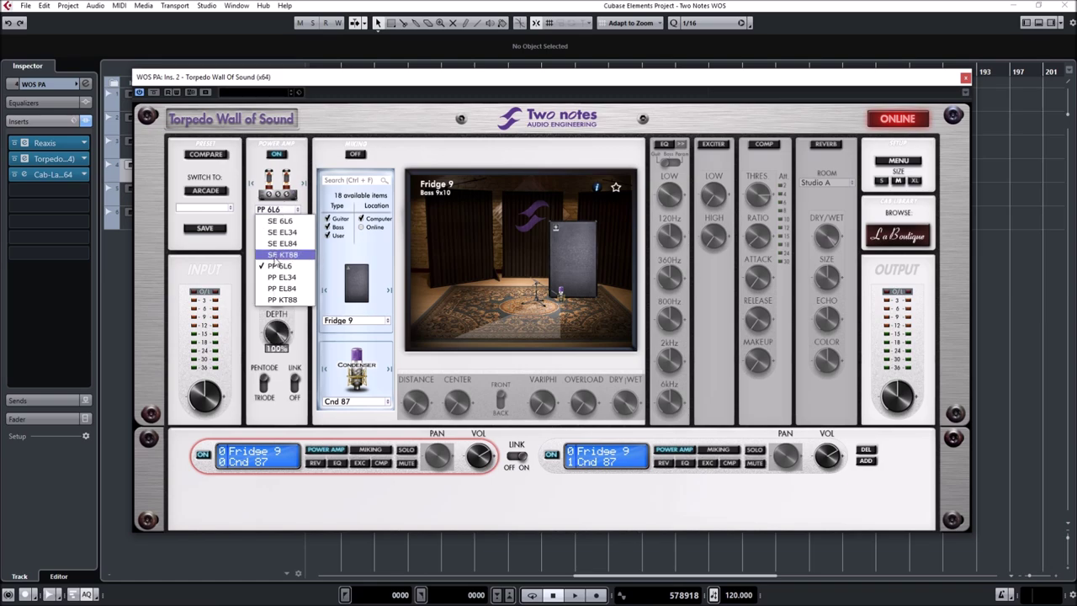
pyautogui.click(282, 301)
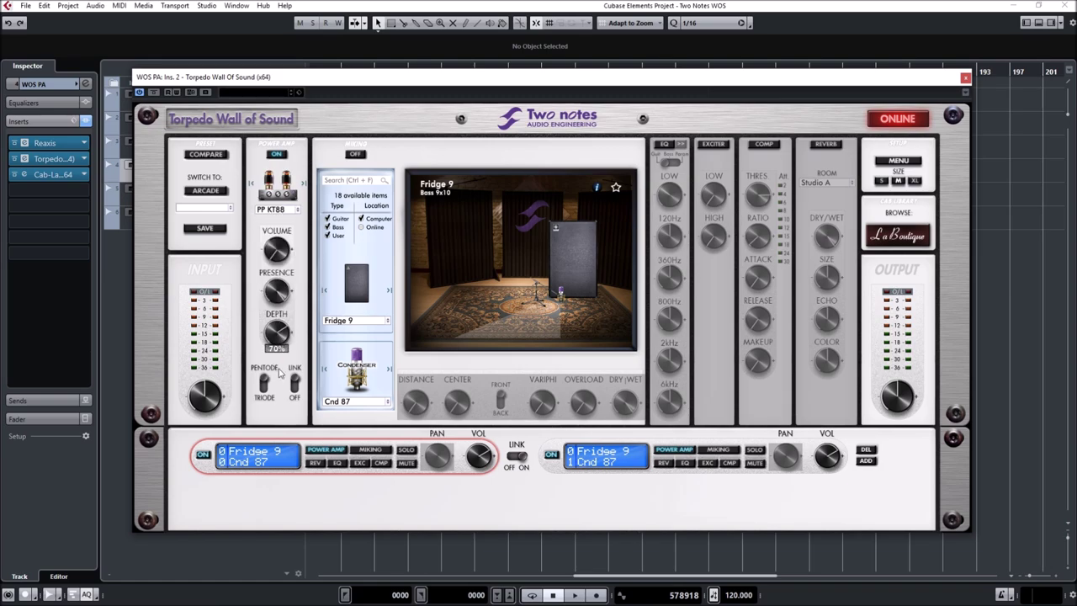
pyautogui.click(285, 210)
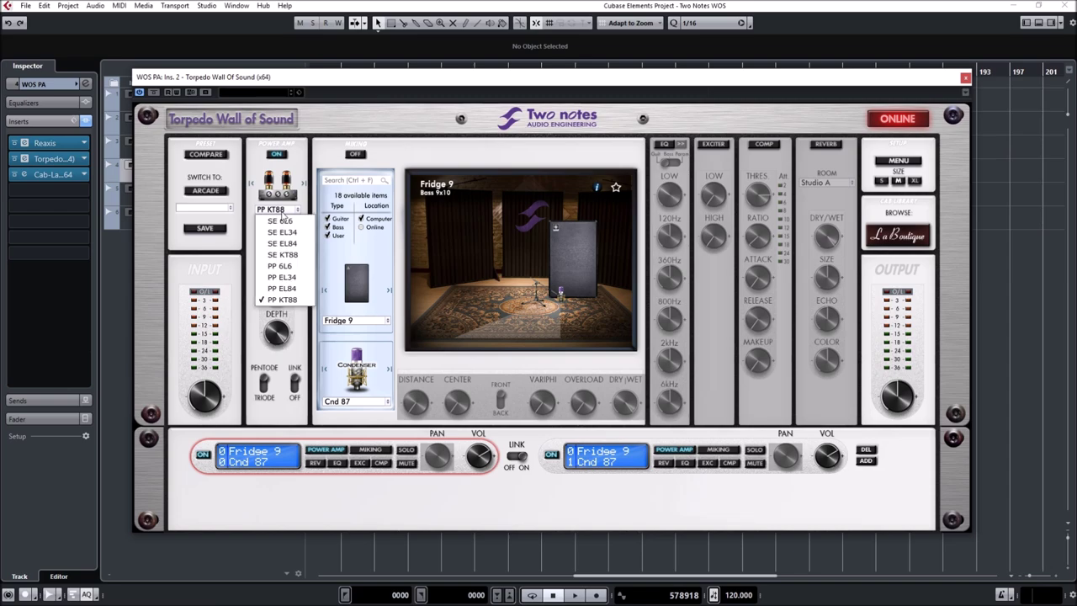
pyautogui.click(279, 266)
pyautogui.moveTo(293, 345)
pyautogui.mouseDown()
pyautogui.moveTo(281, 327)
pyautogui.moveTo(289, 333)
pyautogui.mouseUp()
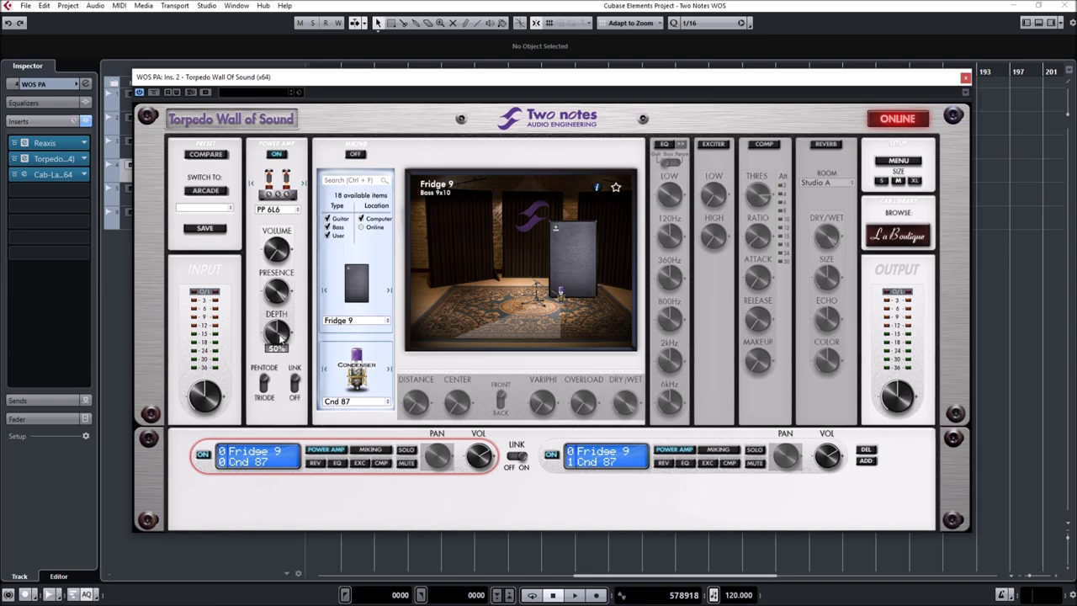
pyautogui.moveTo(280, 335); pyautogui.dragTo(278, 345)
# - Adjust the power amp's Volume and switch back and forth between the Pentode and Triode modes
pyautogui.moveTo(285, 291)
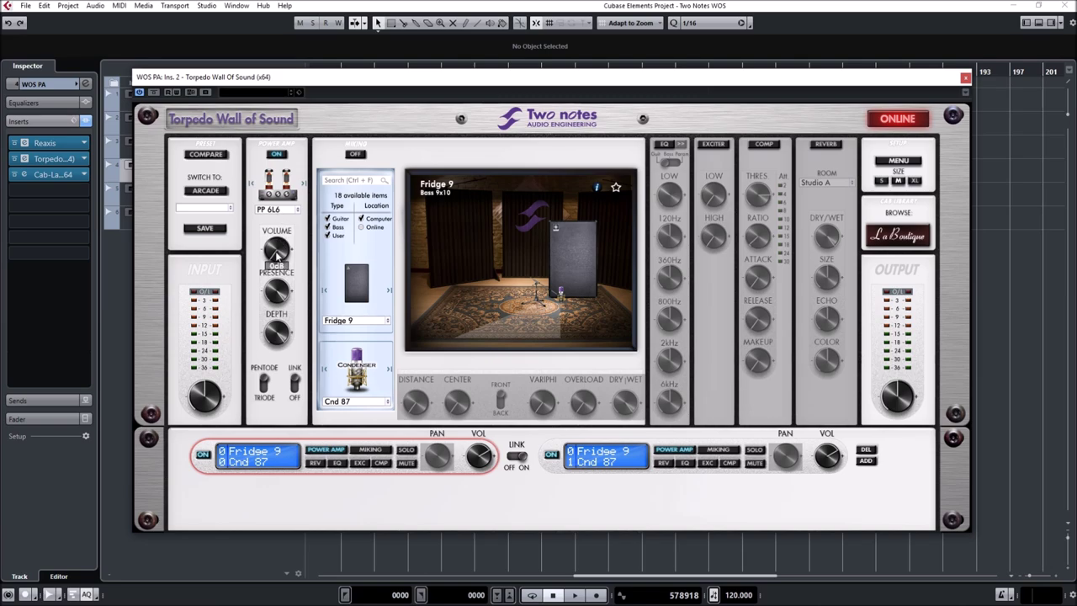
pyautogui.moveTo(277, 253)
pyautogui.mouseDown()
pyautogui.moveTo(280, 222)
pyautogui.moveTo(282, 252)
pyautogui.mouseUp()
pyautogui.click(265, 383)
pyautogui.click(265, 384)
pyautogui.click(266, 384)
pyautogui.click(265, 383)
pyautogui.moveTo(284, 358)
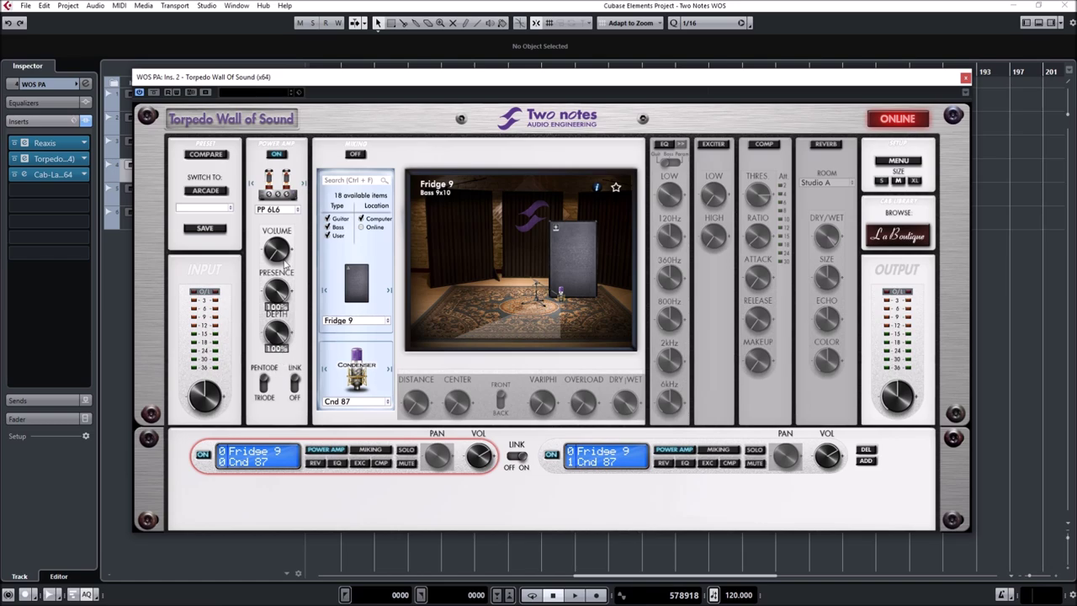
# - Set the power amp tubes to PP KT88 and toggle the power amp off and on again
pyautogui.click(279, 209)
pyautogui.click(278, 218)
pyautogui.click(279, 211)
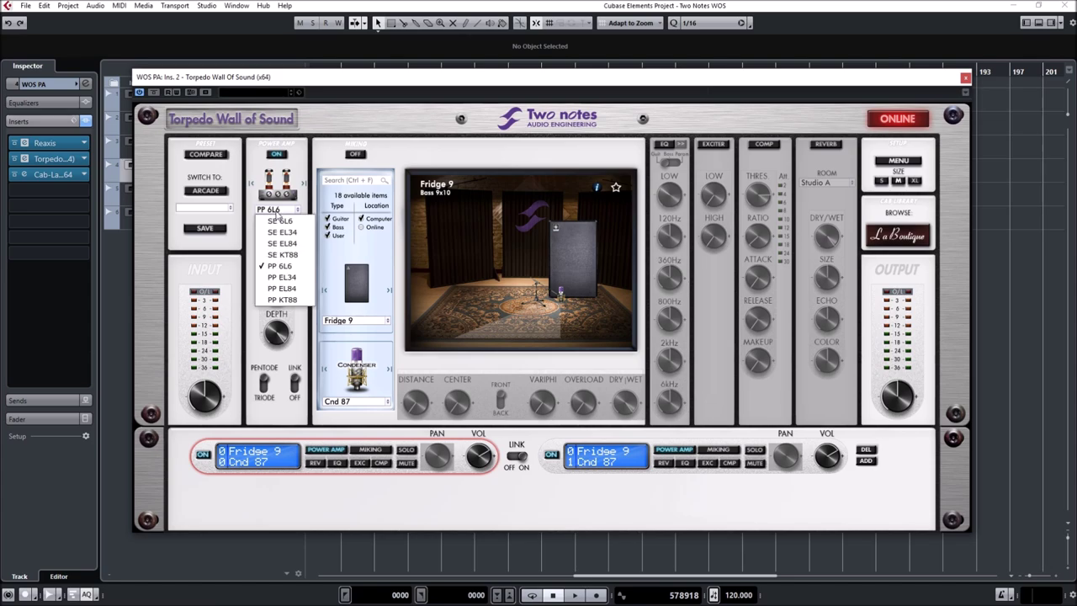
pyautogui.click(285, 301)
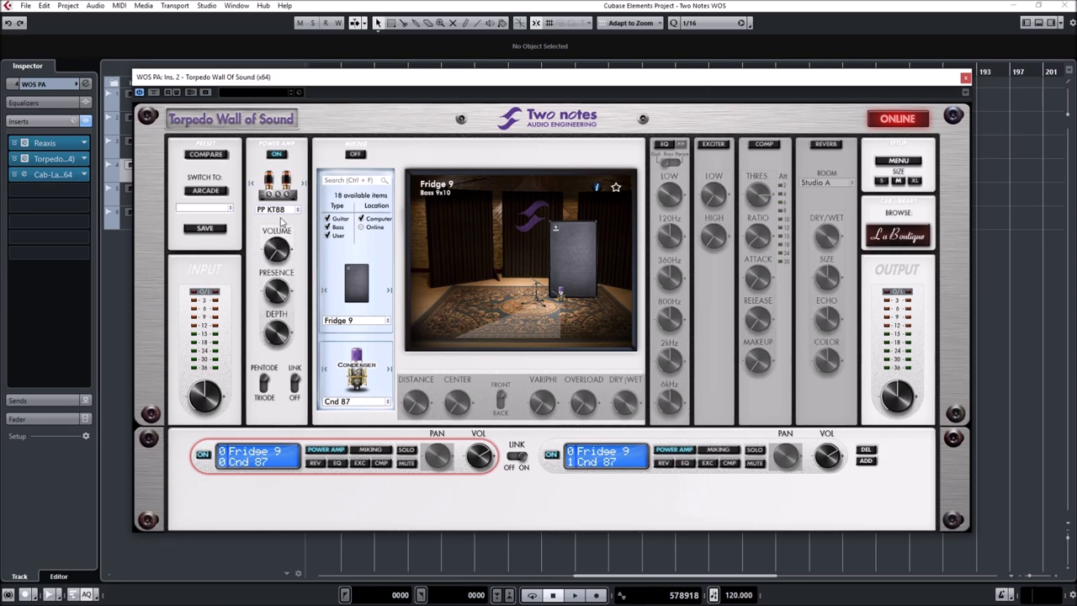
pyautogui.click(279, 210)
pyautogui.click(300, 274)
pyautogui.click(277, 158)
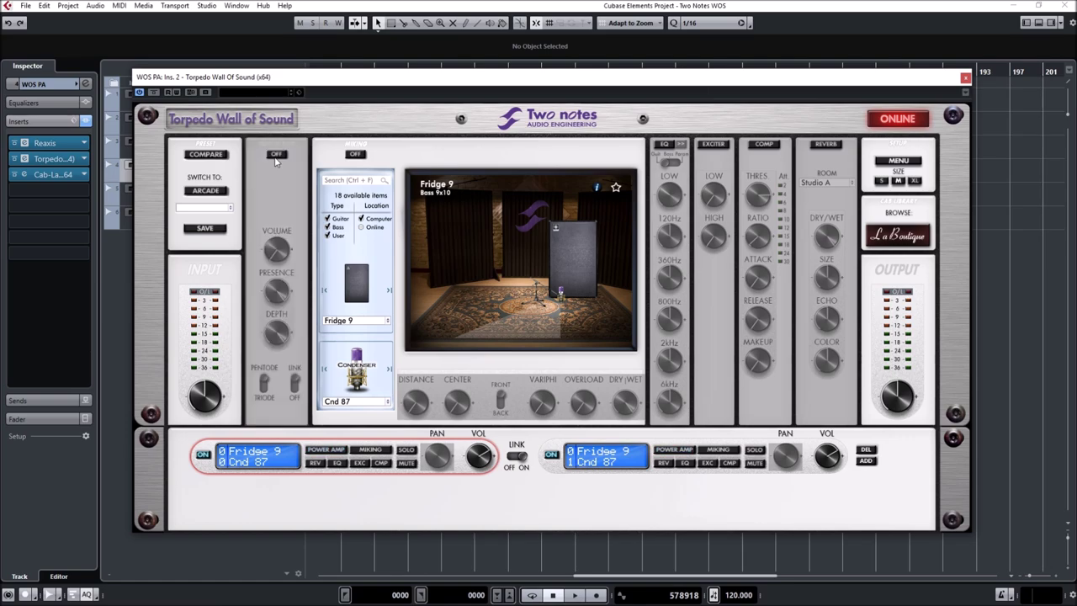
pyautogui.click(276, 155)
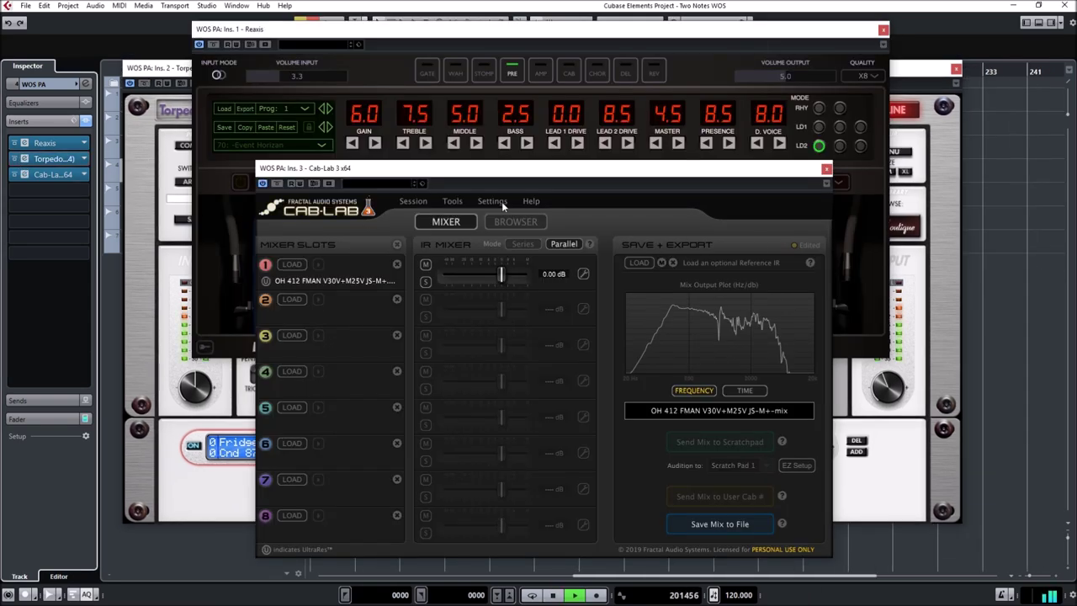
# - Close the Cab-Lab and ReAxis windows and set the power amp tubes to PP 6L6 during playback
pyautogui.click(826, 169)
pyautogui.click(882, 30)
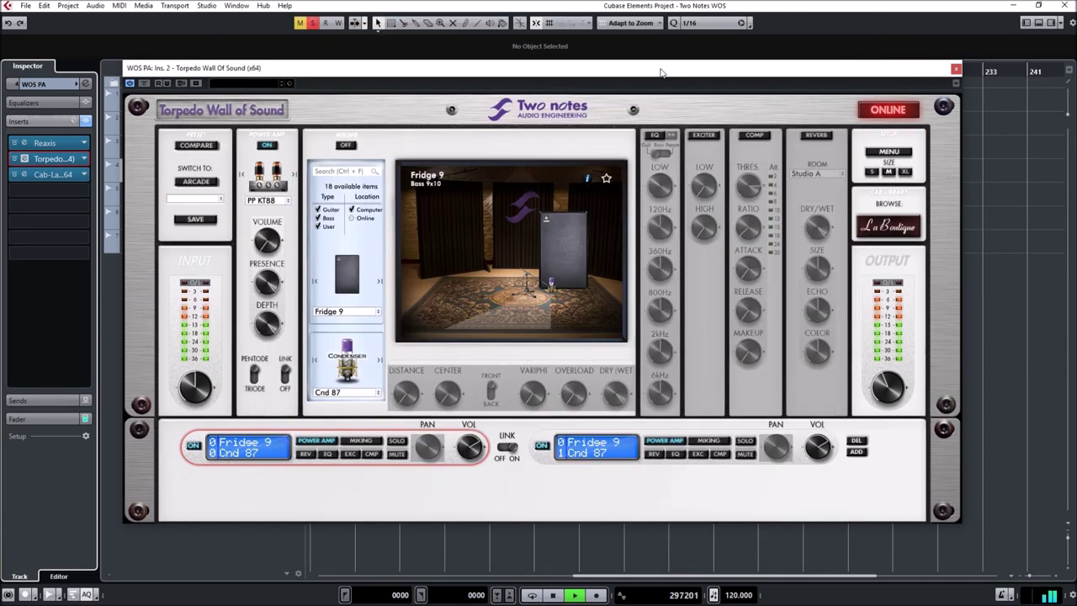
pyautogui.moveTo(263, 280)
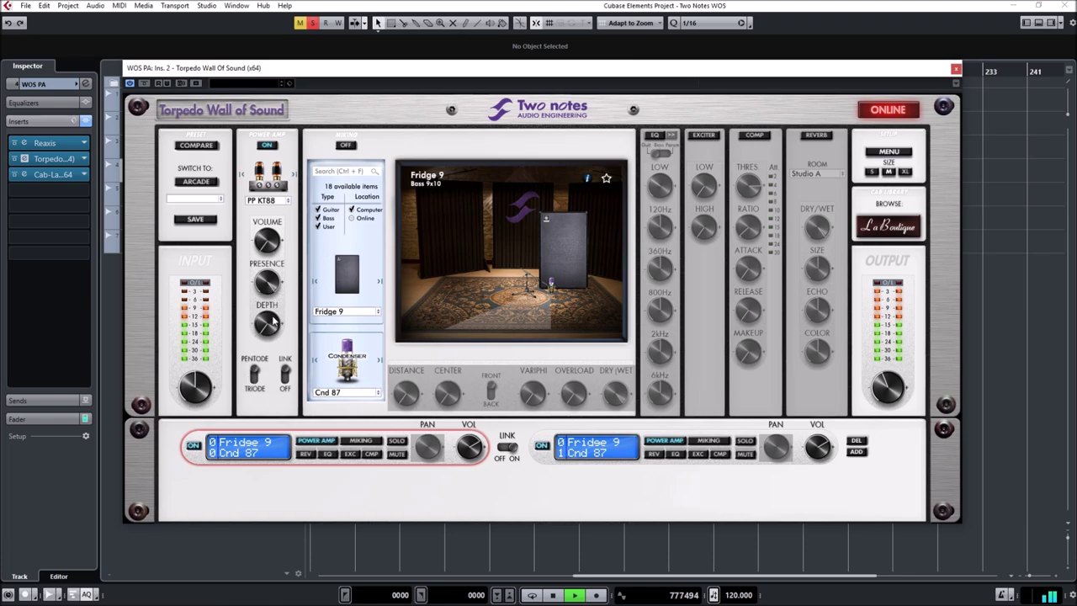
pyautogui.click(278, 201)
pyautogui.click(271, 257)
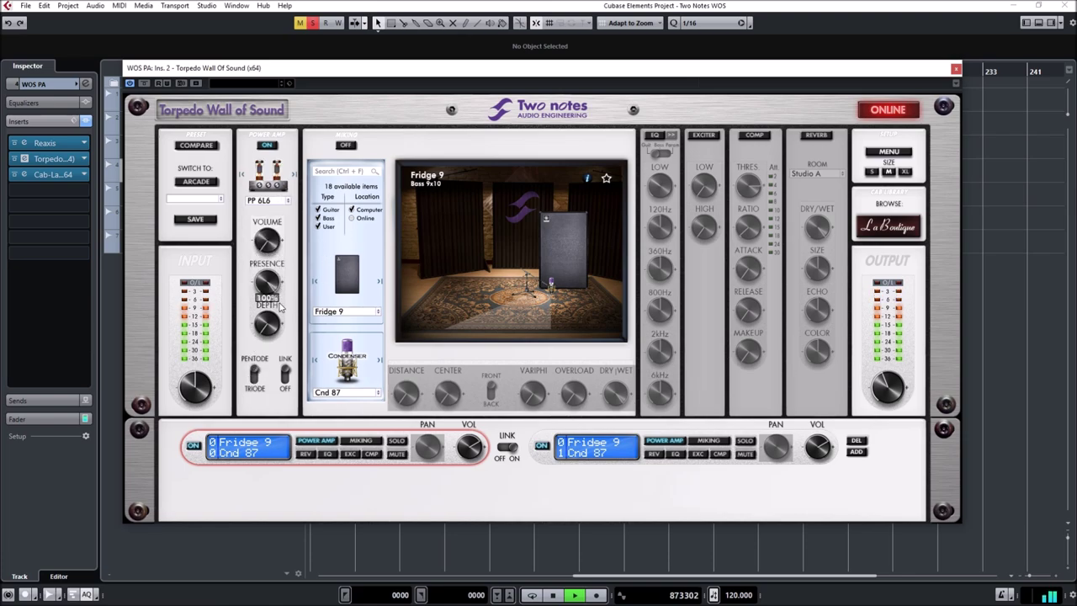
# - Lower the power amp's Presence to 0% and toggle the Pentode/Triode mode during playback
pyautogui.moveTo(267, 324); pyautogui.dragTo(230, 493)
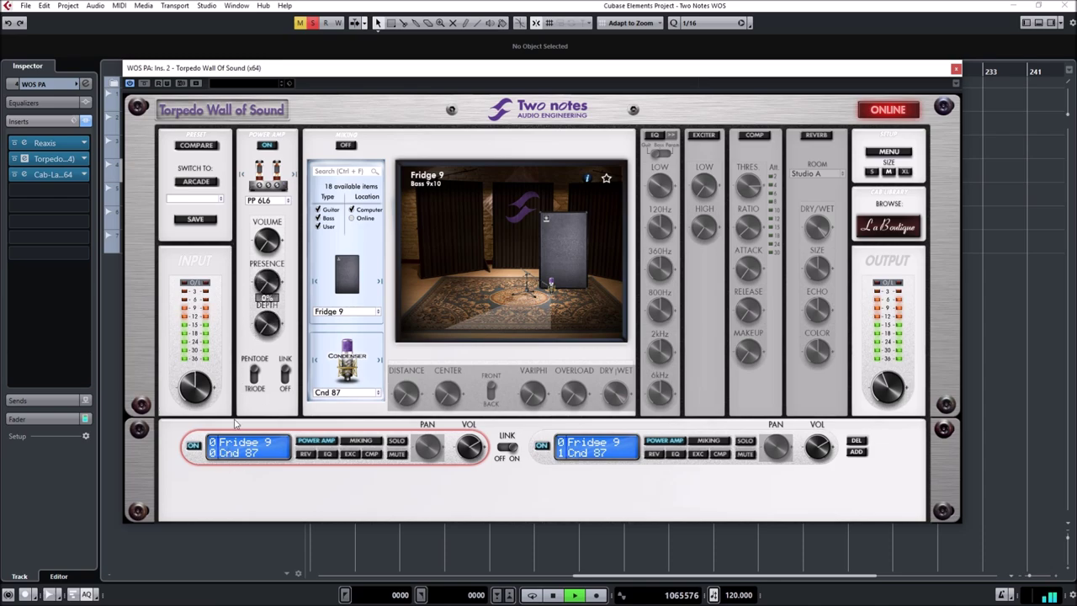
pyautogui.click(255, 377)
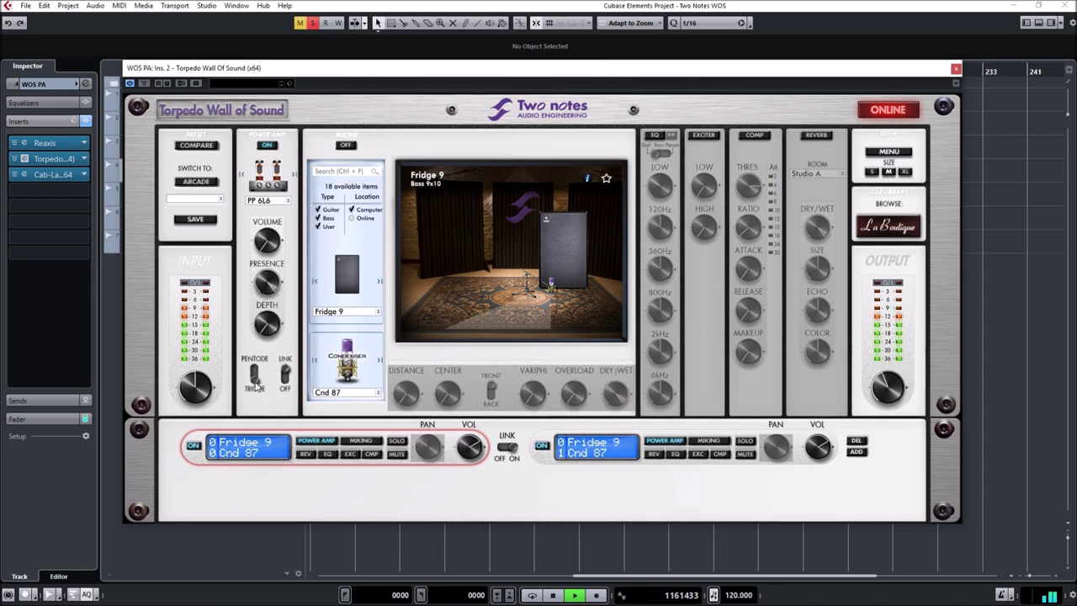
# - Try the PP EL34 power amp tubes, return to PP 6L6 and toggle the power amp section
pyautogui.click(267, 201)
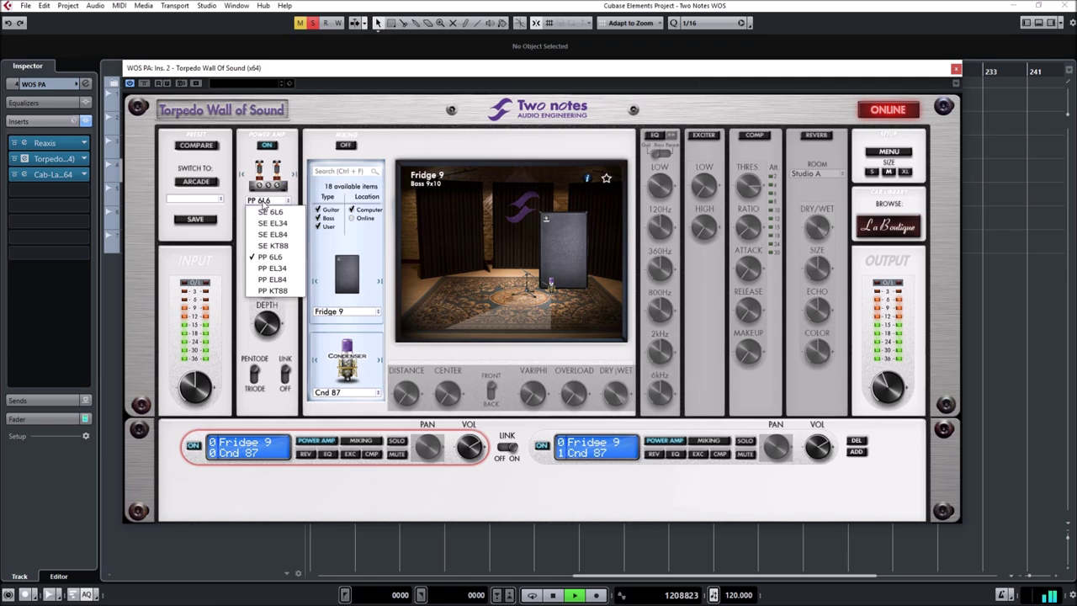
pyautogui.click(272, 267)
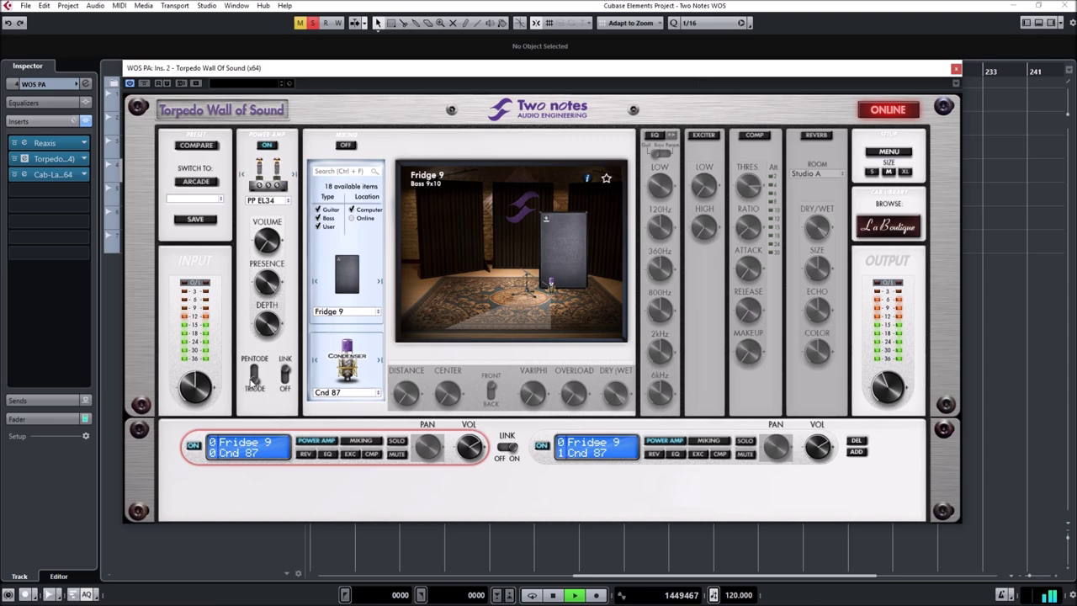
pyautogui.moveTo(268, 315)
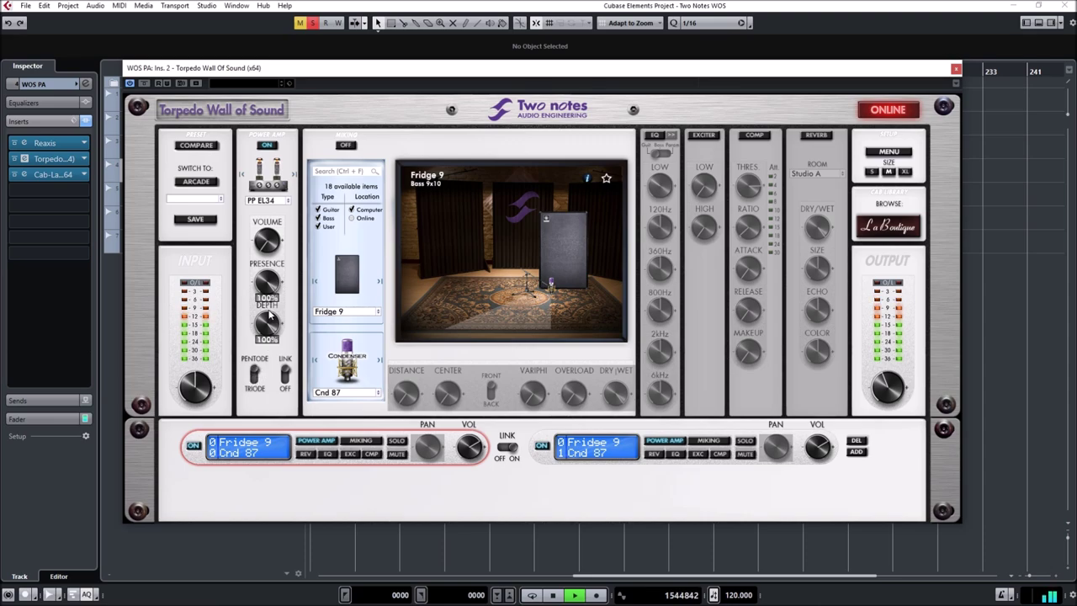
pyautogui.click(267, 200)
pyautogui.click(274, 262)
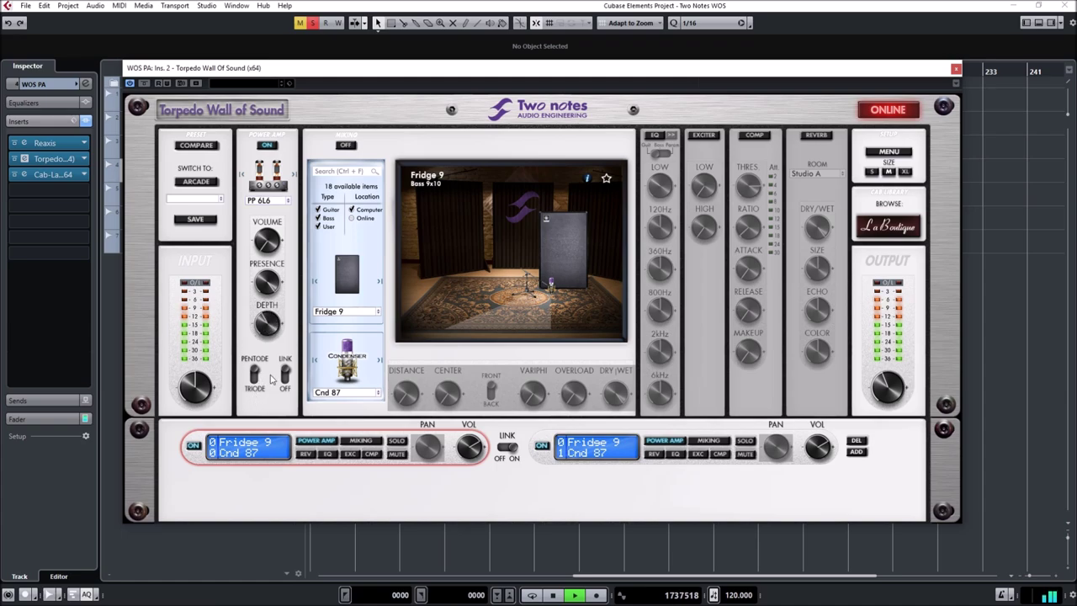
pyautogui.click(266, 144)
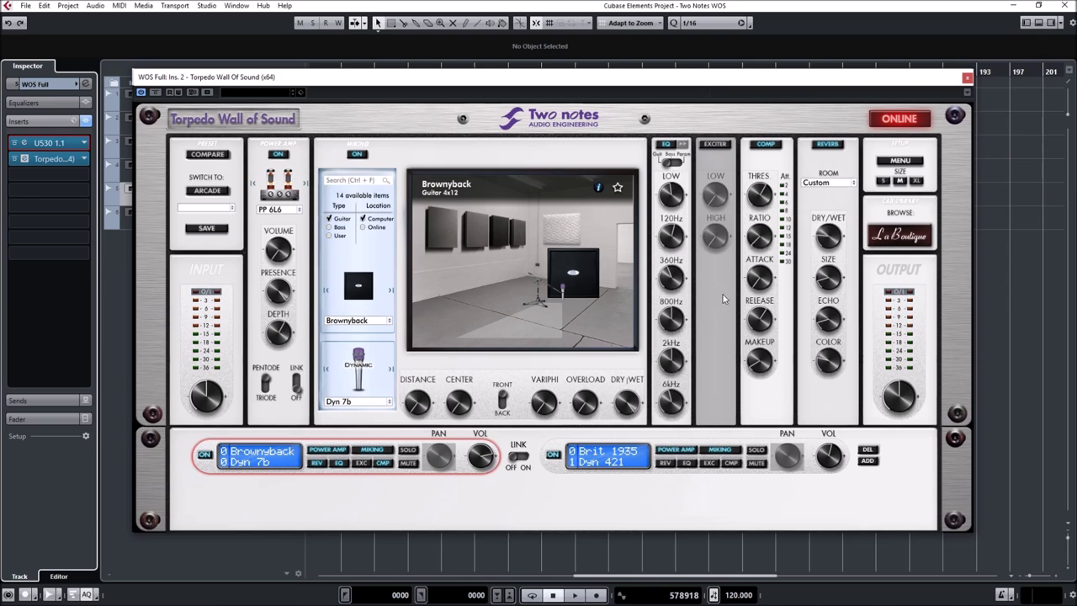
# - Open the U530 preamp on the WOS Full track to view its settings, and close it
pyautogui.click(48, 143)
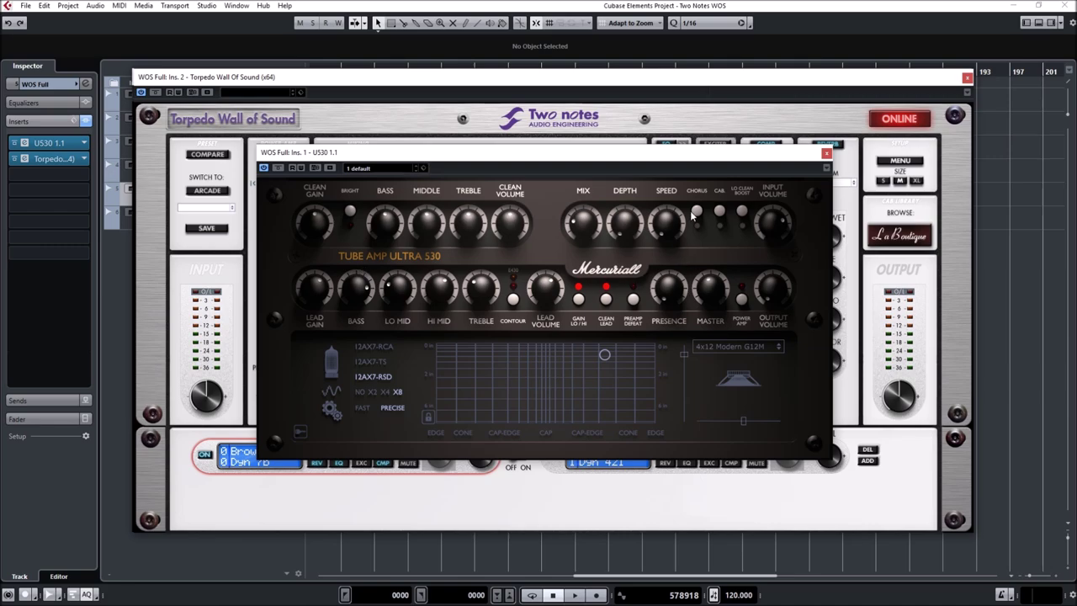
pyautogui.click(826, 154)
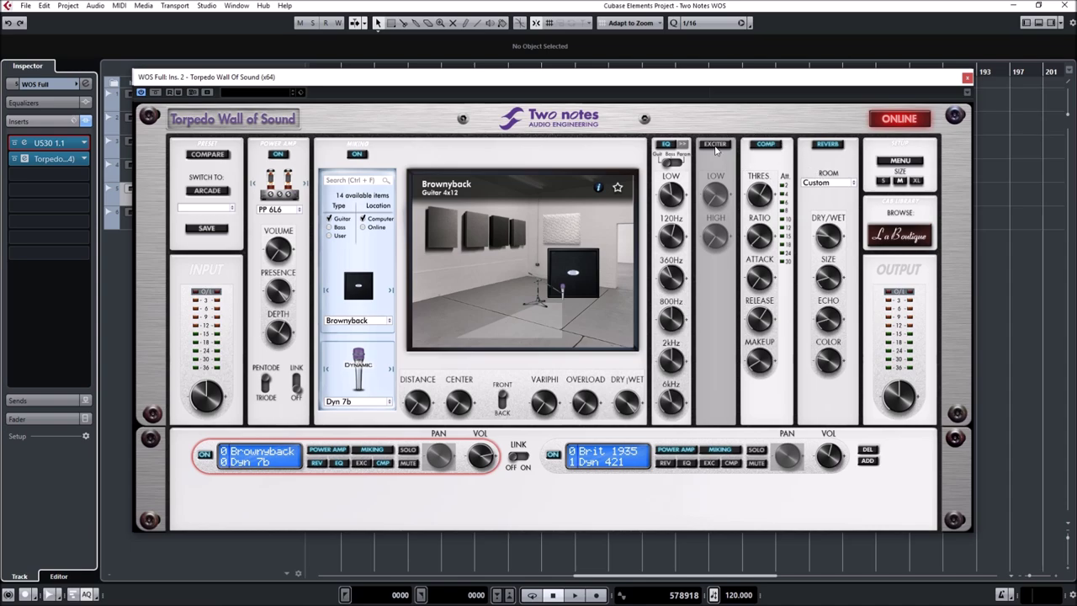
pyautogui.moveTo(674, 180)
pyautogui.click(429, 161)
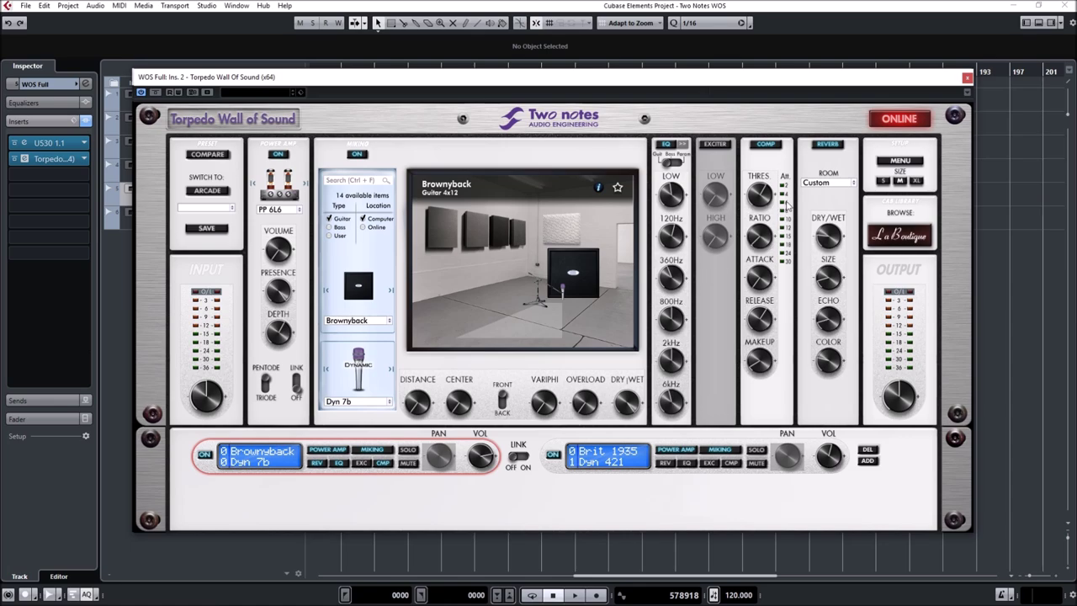
# - Browse the reverb's room types, try Crypt and Loft, and set the room back to Custom
pyautogui.click(843, 184)
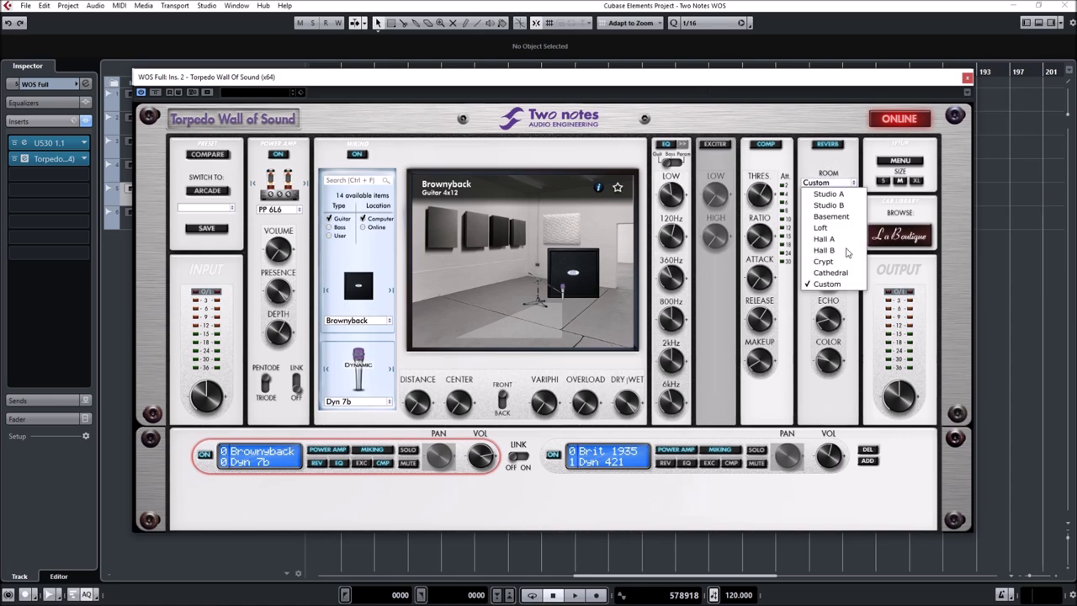
pyautogui.click(841, 409)
pyautogui.moveTo(835, 238)
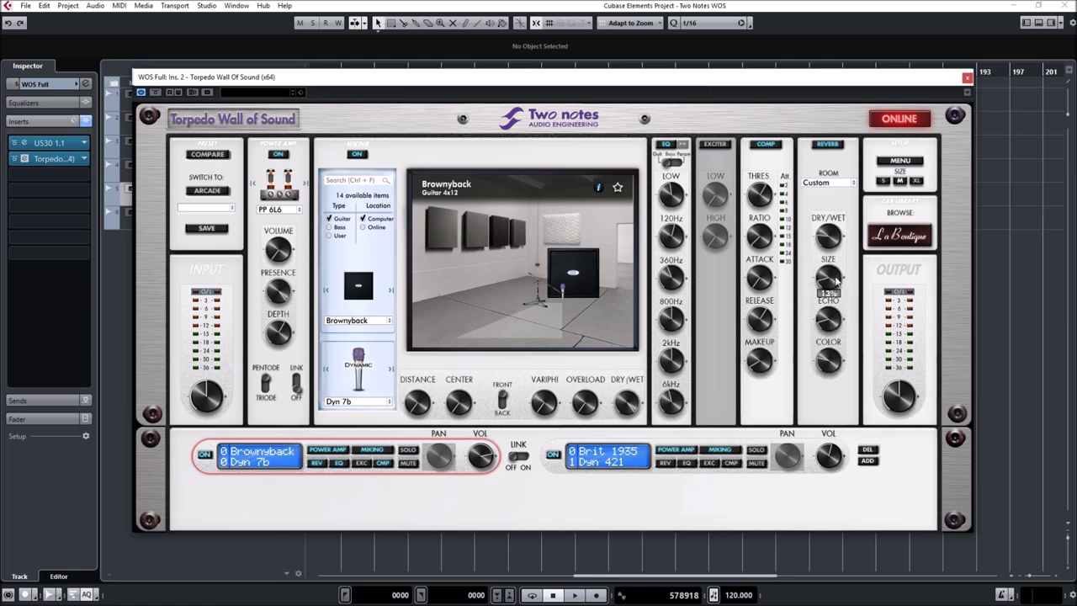
pyautogui.click(832, 185)
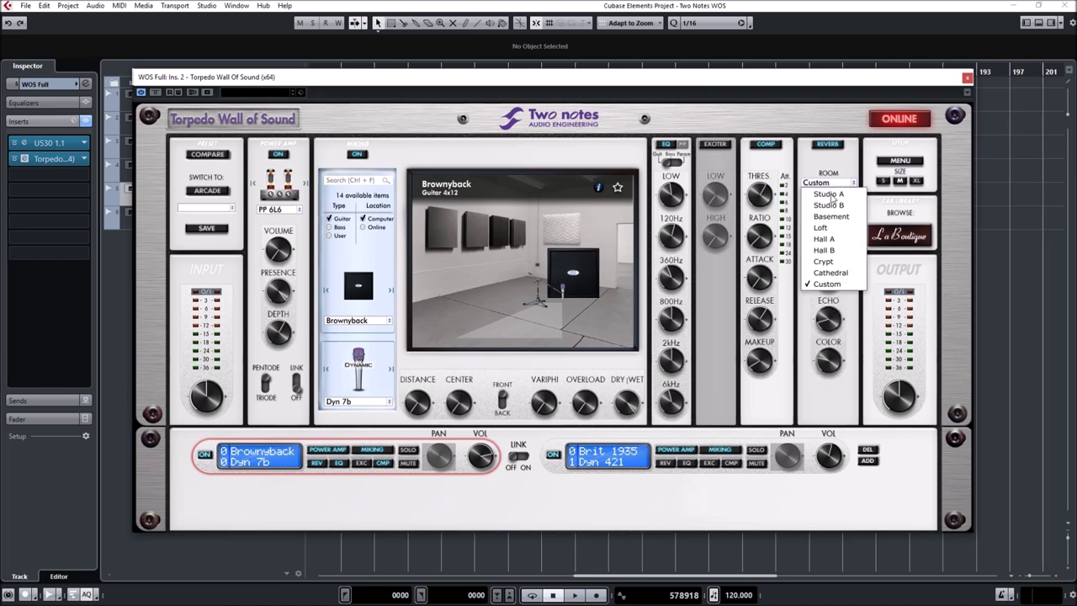
pyautogui.click(822, 261)
pyautogui.click(842, 185)
pyautogui.click(829, 224)
pyautogui.click(832, 183)
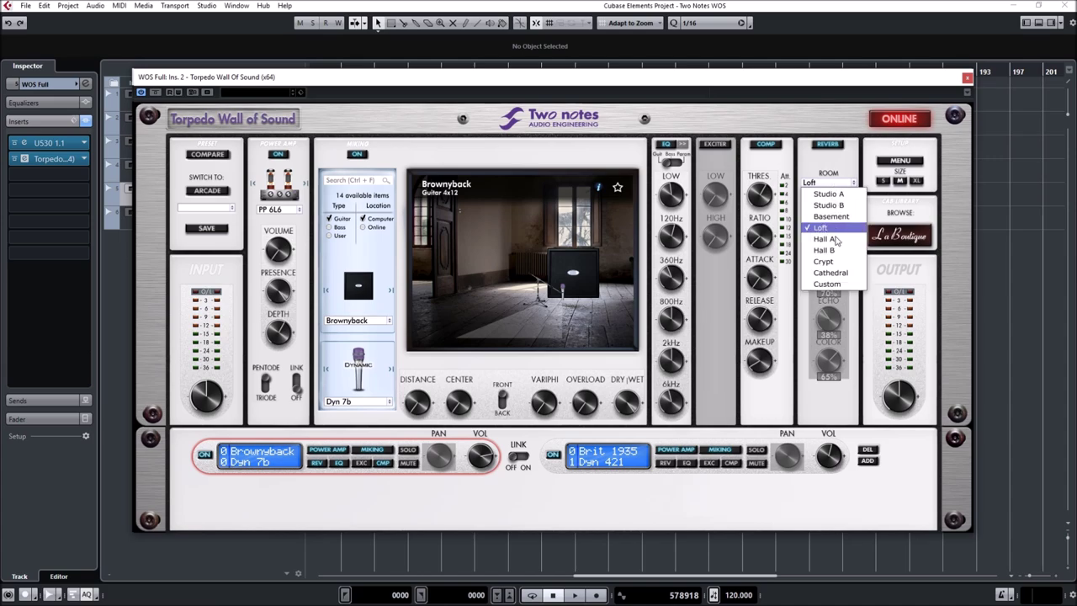
pyautogui.click(829, 286)
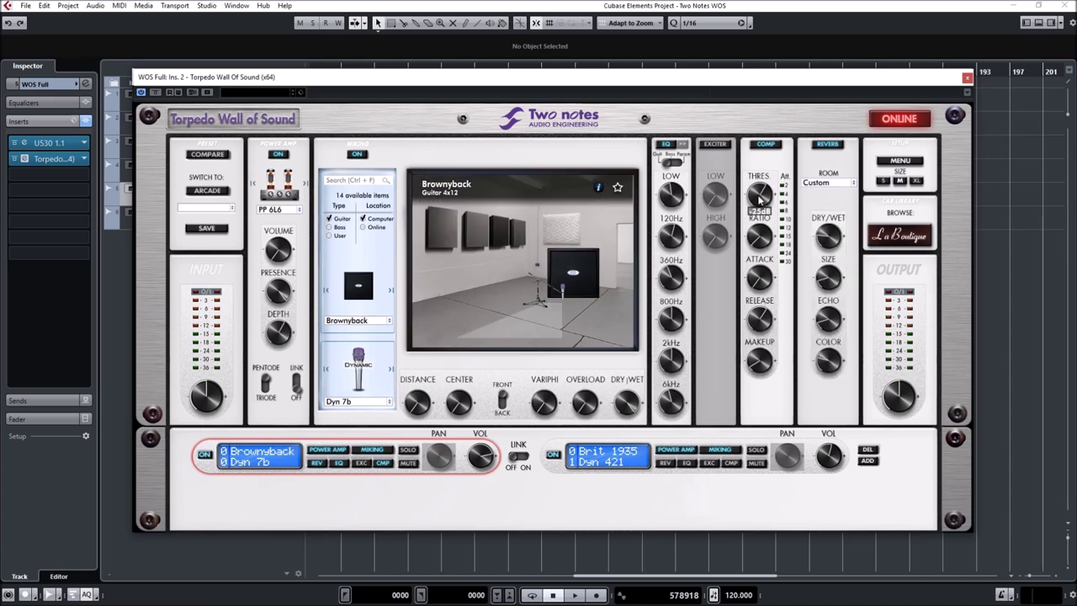
# - Examine the compressor's Threshold, Ratio, Attack, Release and Makeup settings
pyautogui.moveTo(755, 238)
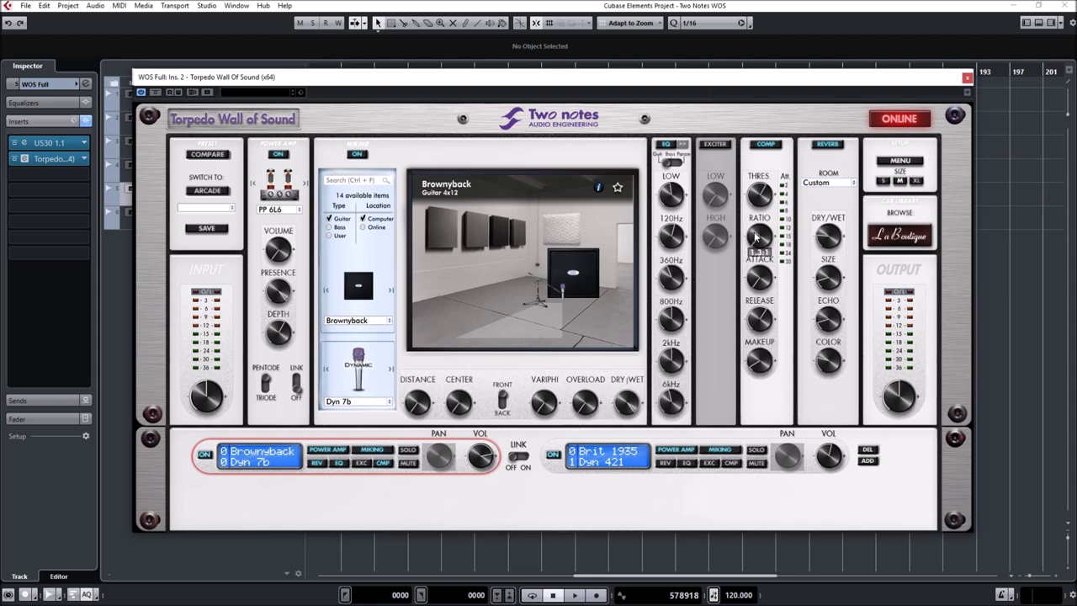
pyautogui.moveTo(756, 239)
pyautogui.mouseDown()
pyautogui.moveTo(771, 253)
pyautogui.moveTo(757, 243)
pyautogui.mouseUp()
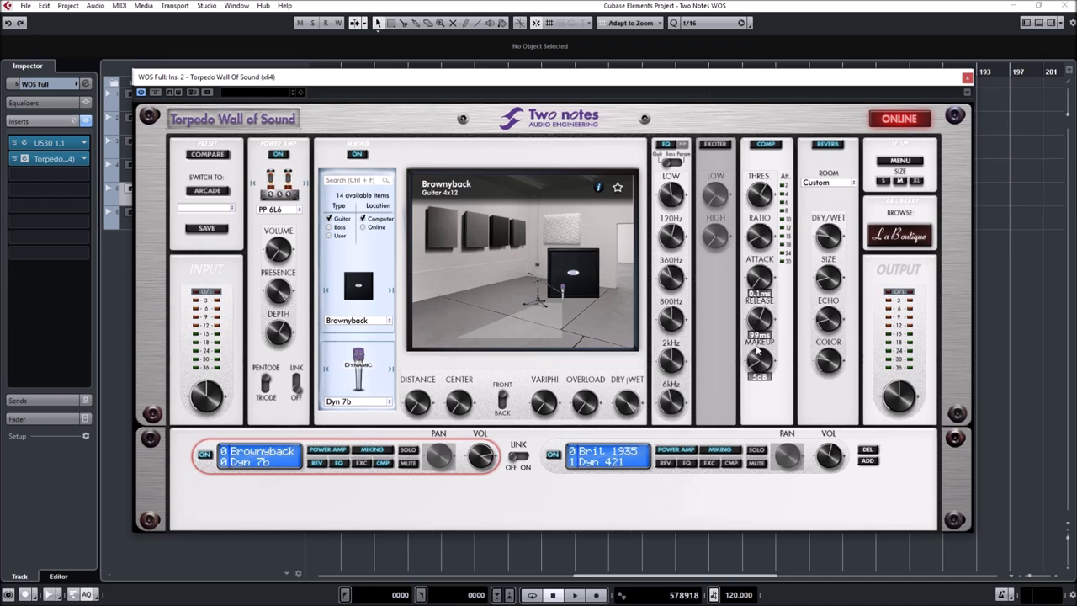
pyautogui.moveTo(760, 195)
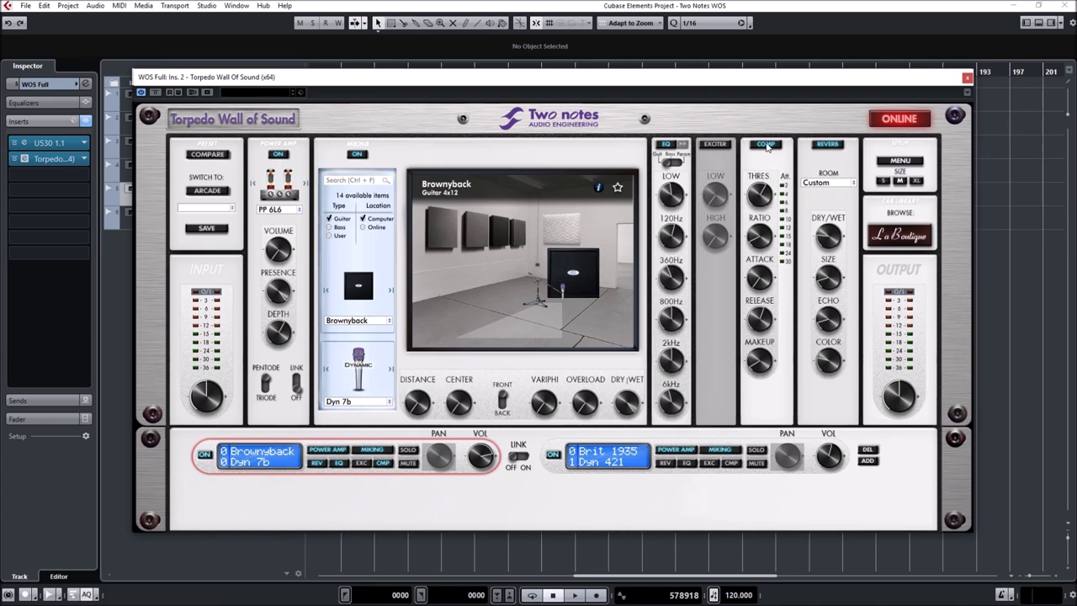
# - Cycle the EQ between its Guitar, Bass and Param modes, ending on Guitar
pyautogui.click(670, 164)
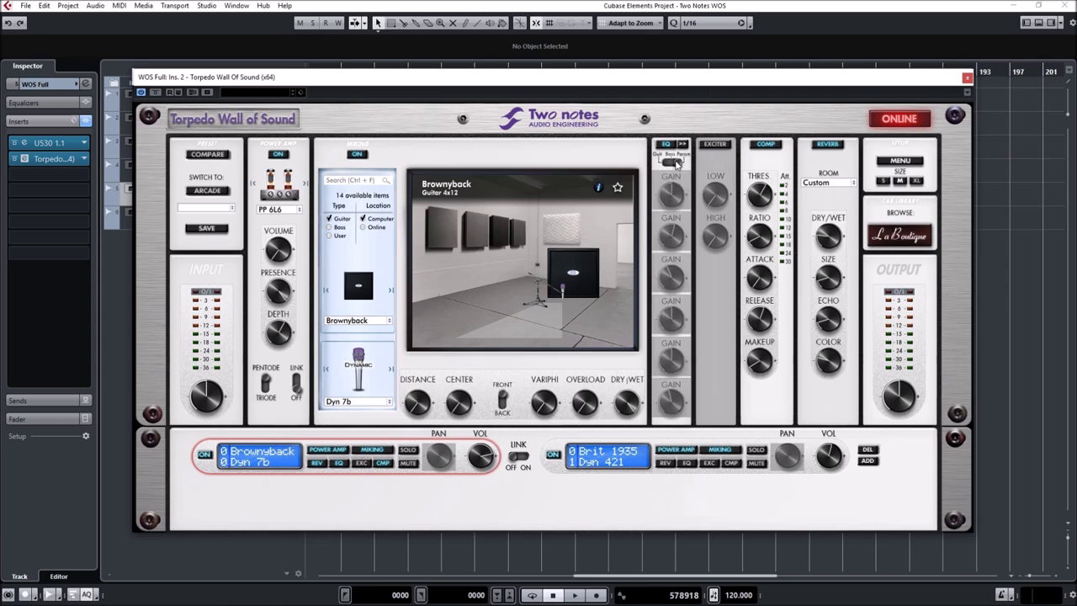
pyautogui.click(671, 166)
pyautogui.click(671, 164)
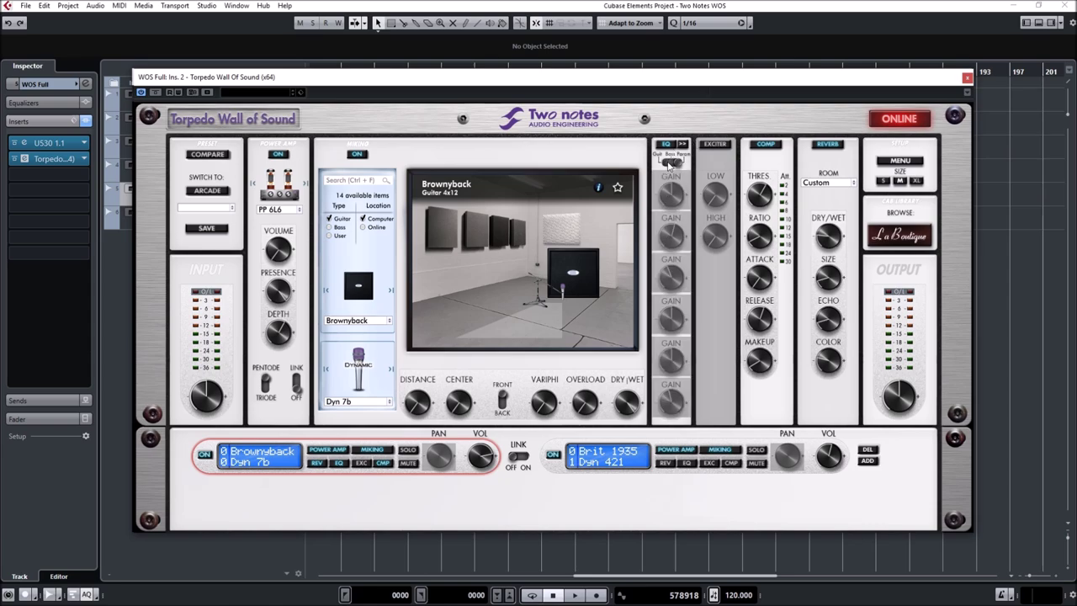
pyautogui.click(670, 164)
pyautogui.click(670, 164)
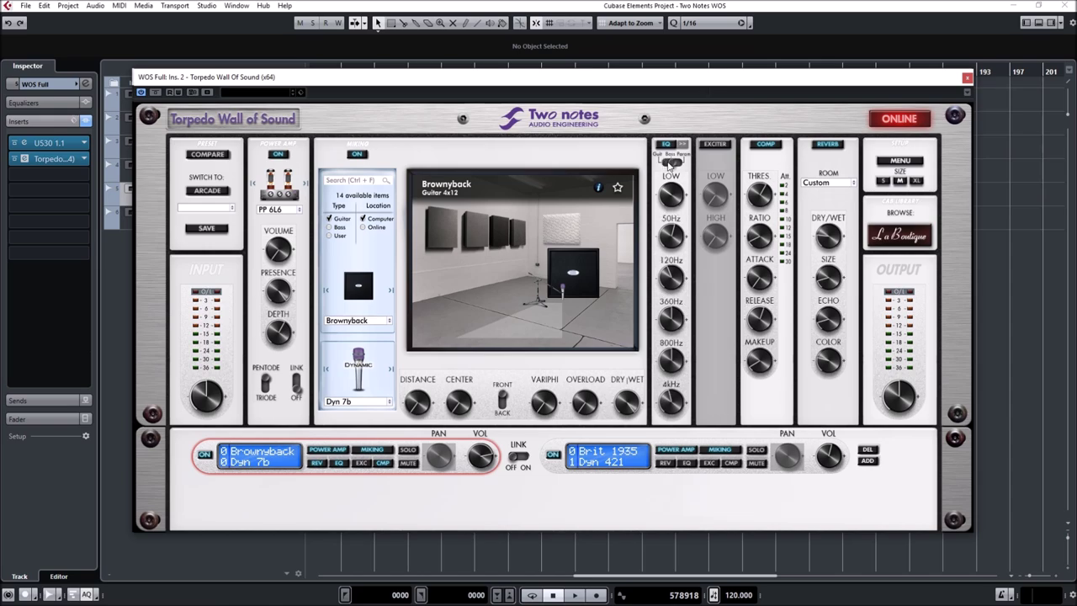
pyautogui.click(669, 164)
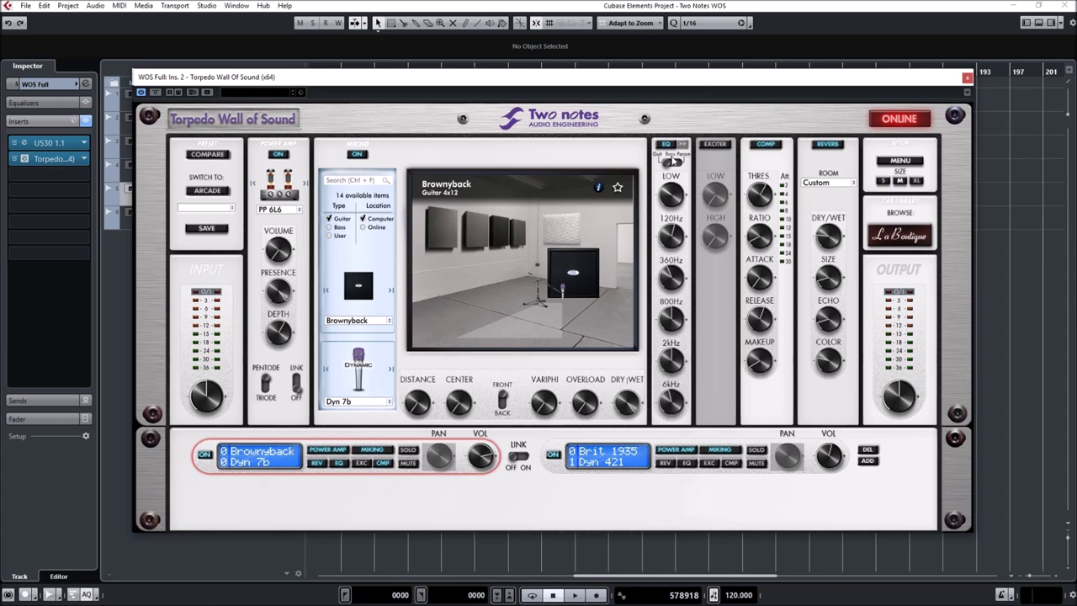
# - Switch the EQ to Param, expand and collapse its full parametric controls, and return to Guitar mode
pyautogui.click(672, 164)
pyautogui.click(684, 164)
pyautogui.click(683, 145)
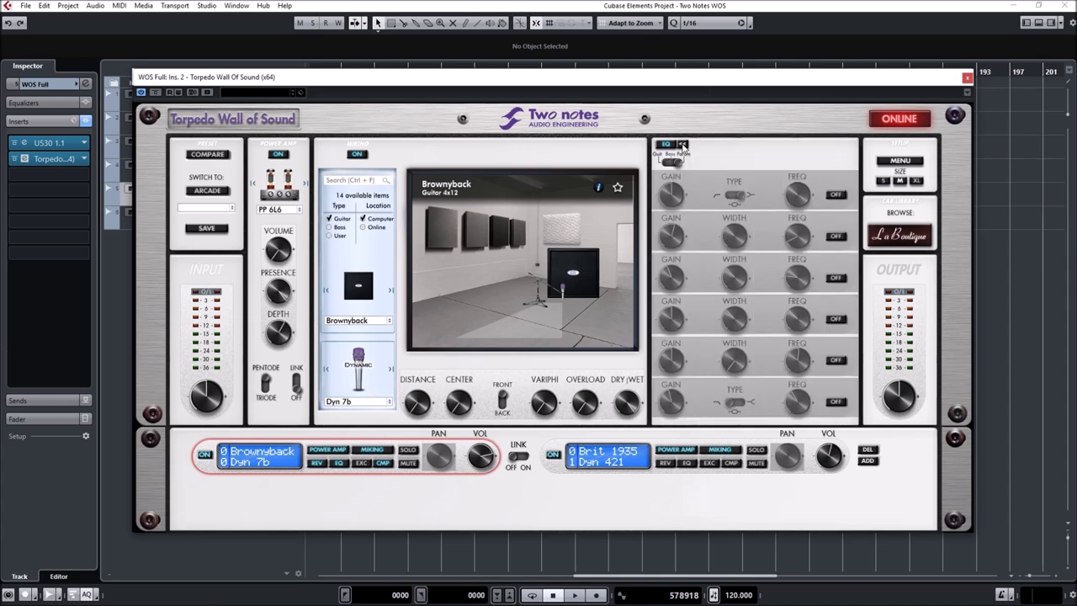
pyautogui.click(683, 146)
pyautogui.click(683, 146)
pyautogui.click(663, 164)
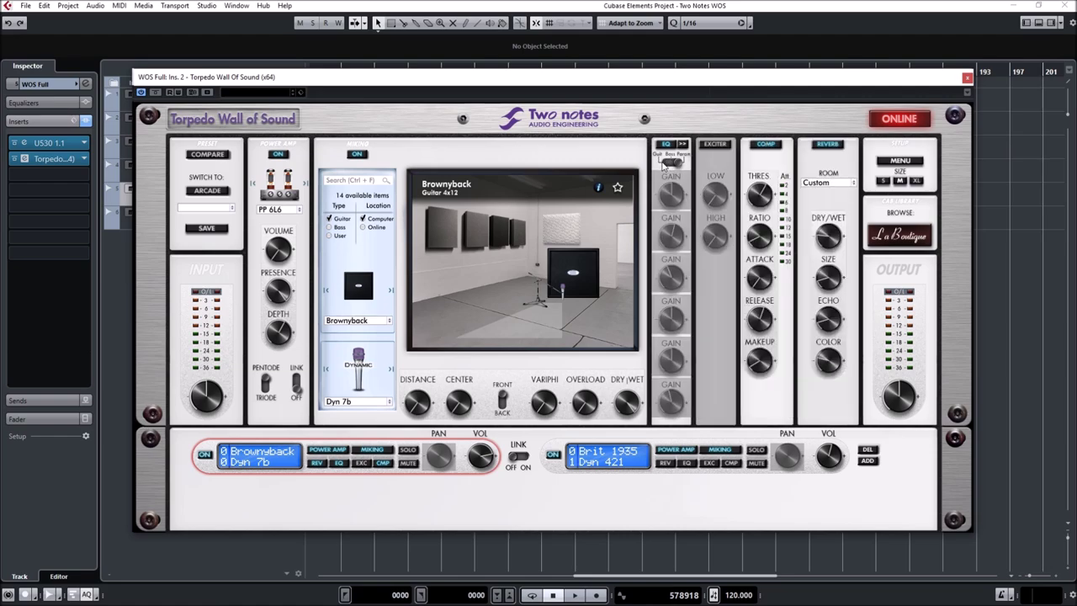
pyautogui.click(663, 164)
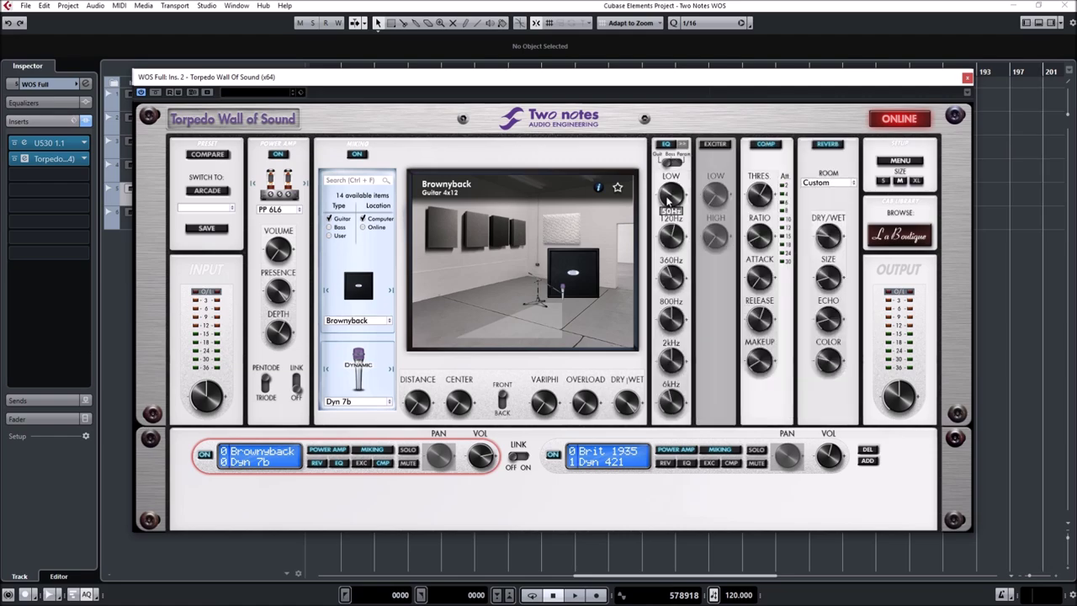
# - Turn on the exciter to inspect its Low and High controls, and turn it off again
pyautogui.click(716, 145)
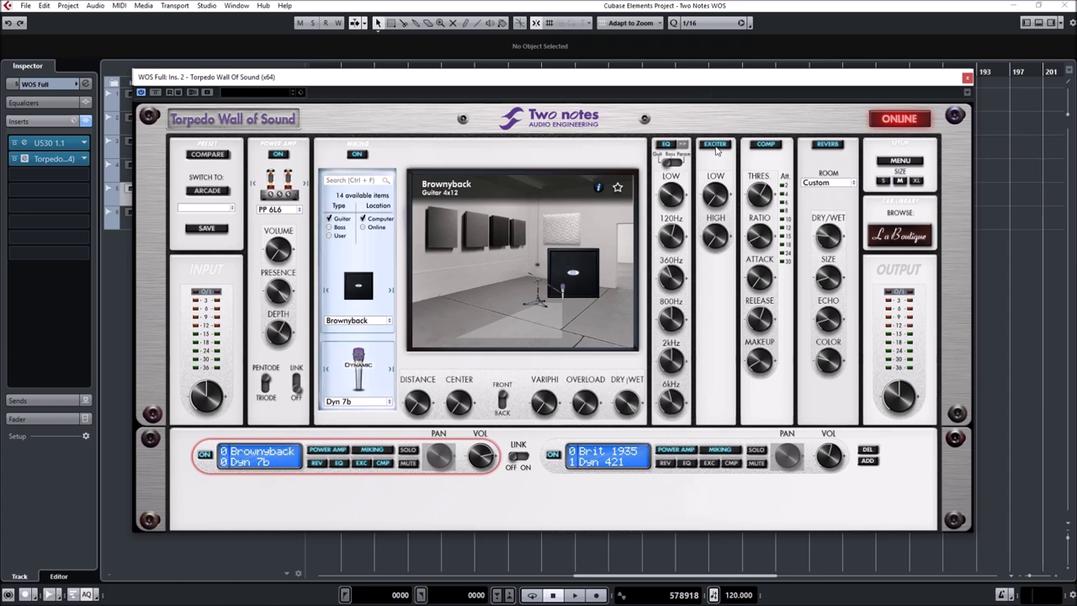
pyautogui.moveTo(711, 197)
pyautogui.click(715, 145)
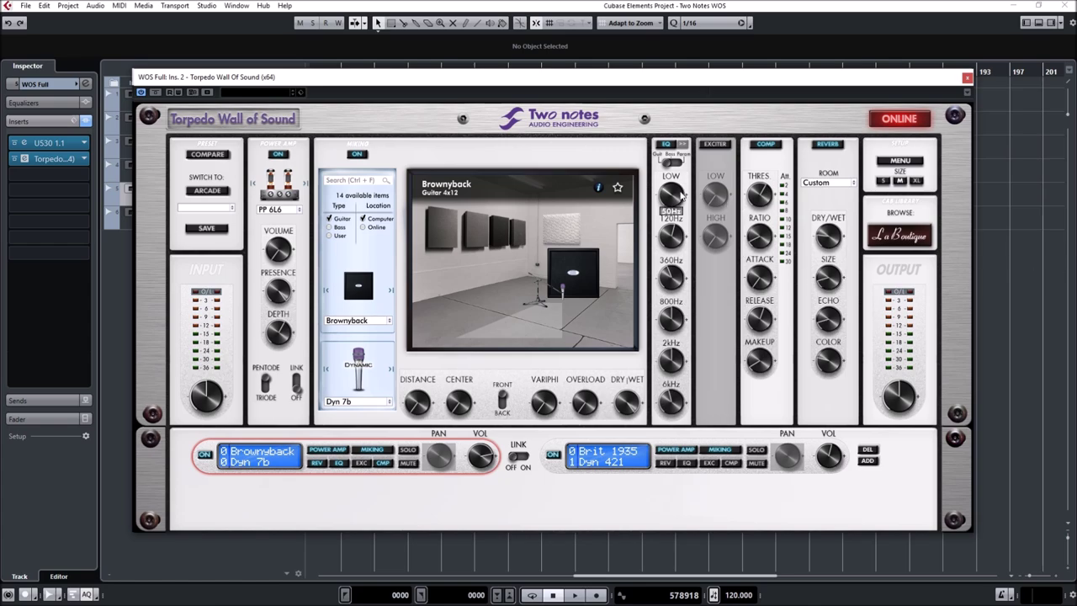
pyautogui.moveTo(669, 286)
pyautogui.moveTo(755, 246)
# - Add two more pairs of cabinet miking channels to the mixer section
pyautogui.click(867, 461)
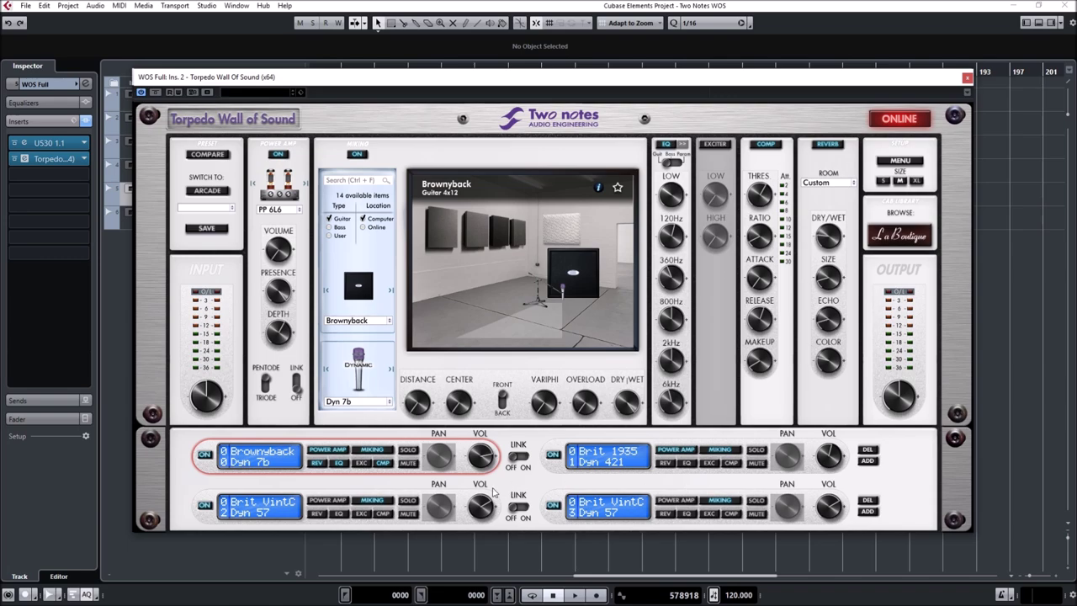
pyautogui.moveTo(482, 467)
pyautogui.click(867, 512)
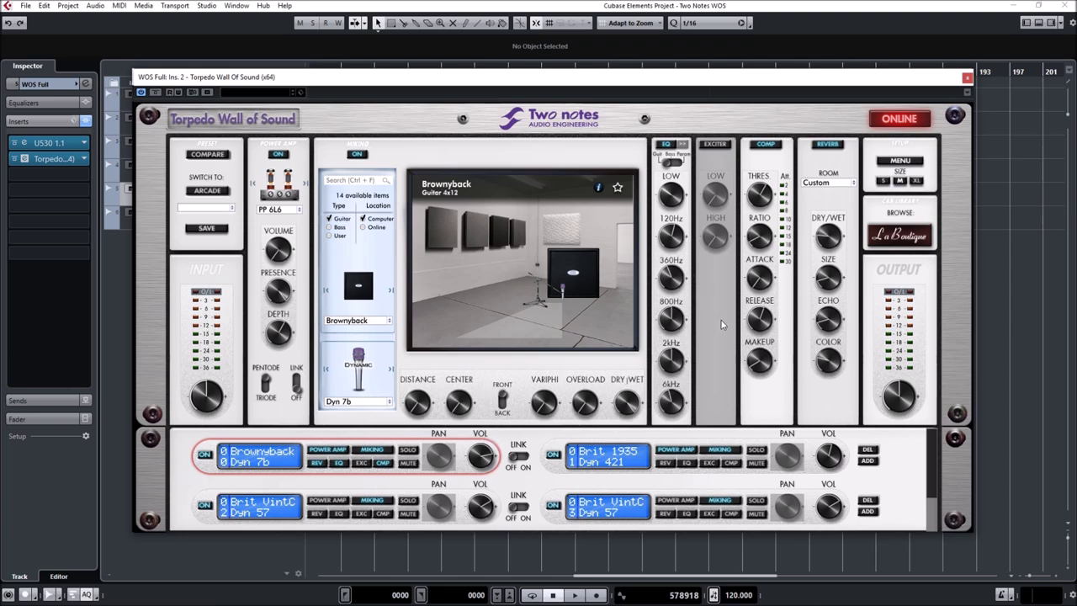
pyautogui.moveTo(760, 306)
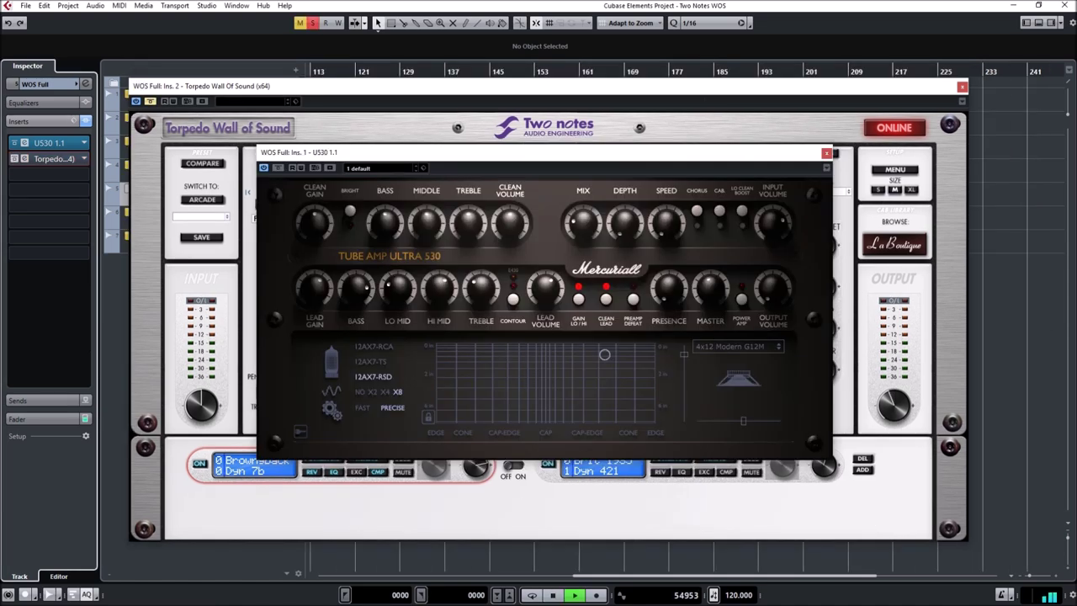
# - Activate the bypassed Torpedo insert during playback and close the U530 preamp window
pyautogui.click(50, 158)
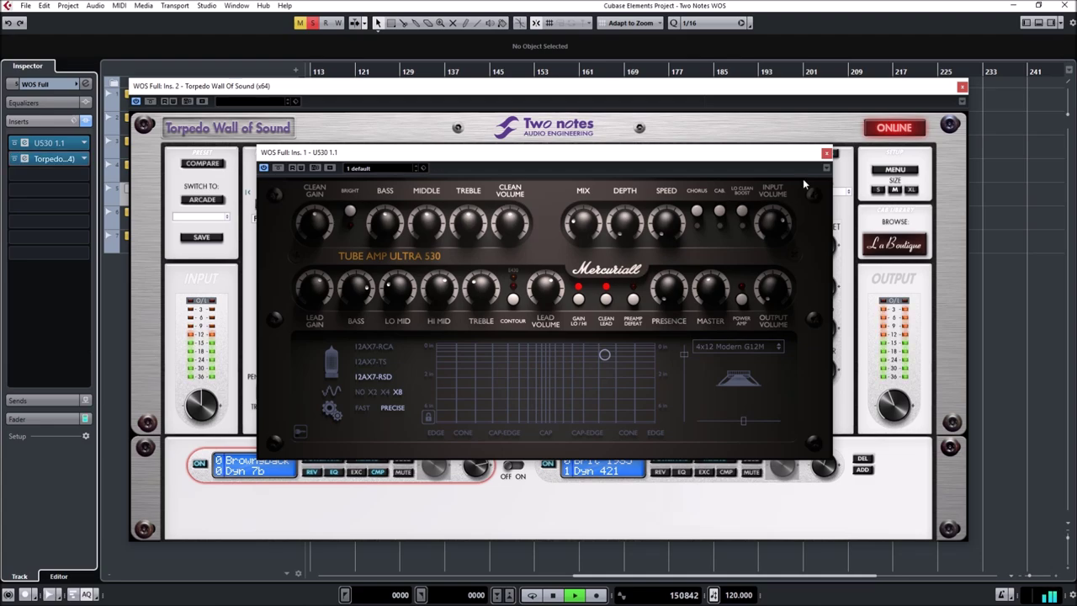
pyautogui.click(826, 152)
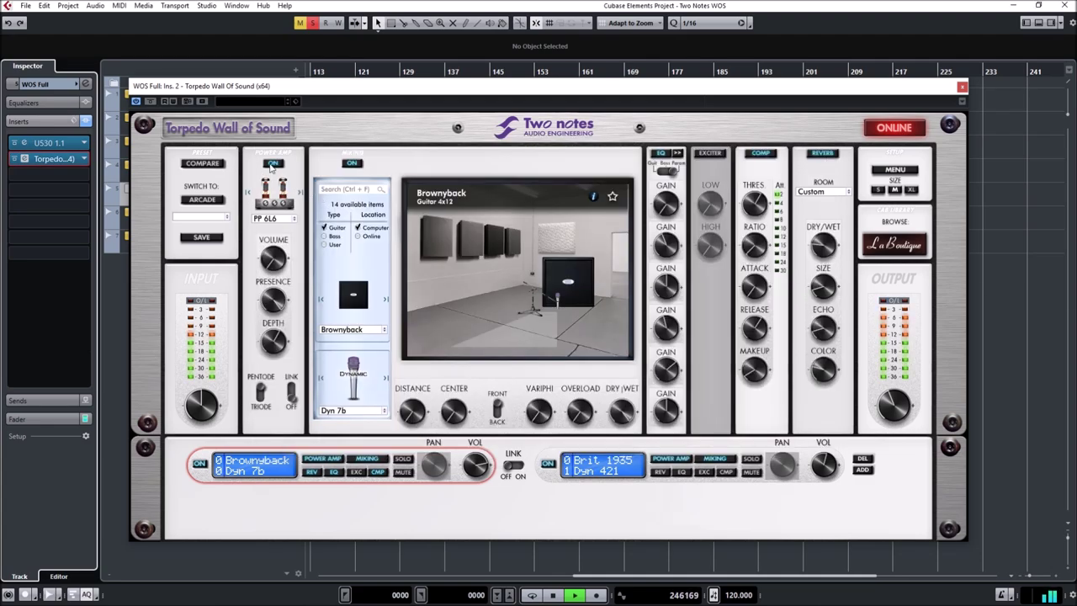
# - Turn the power amp and the EQ off and back on in turn to compare the sound
pyautogui.click(272, 163)
pyautogui.click(272, 163)
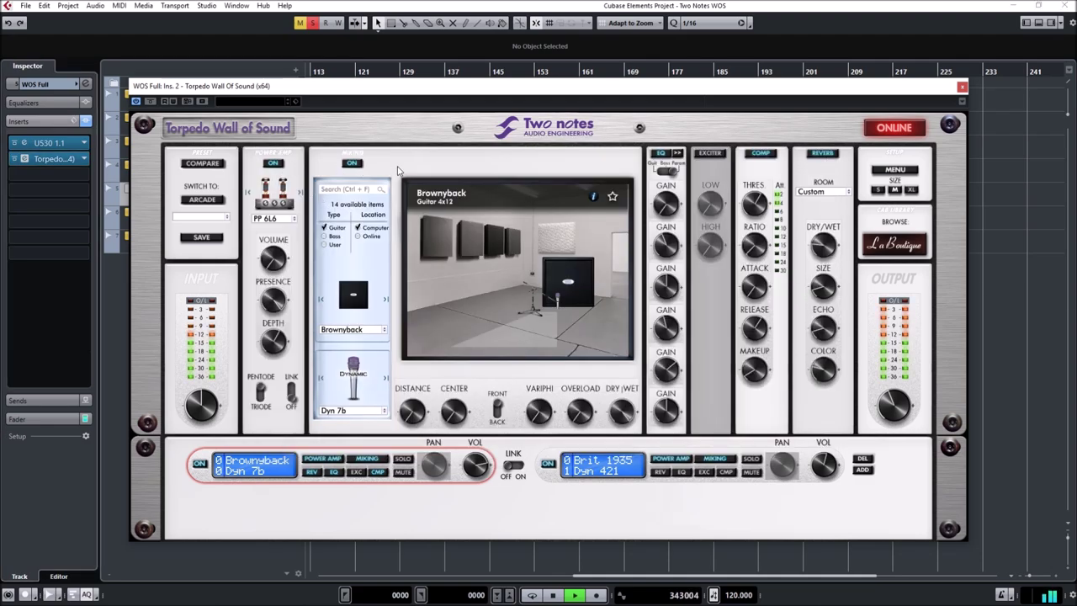
pyautogui.click(661, 155)
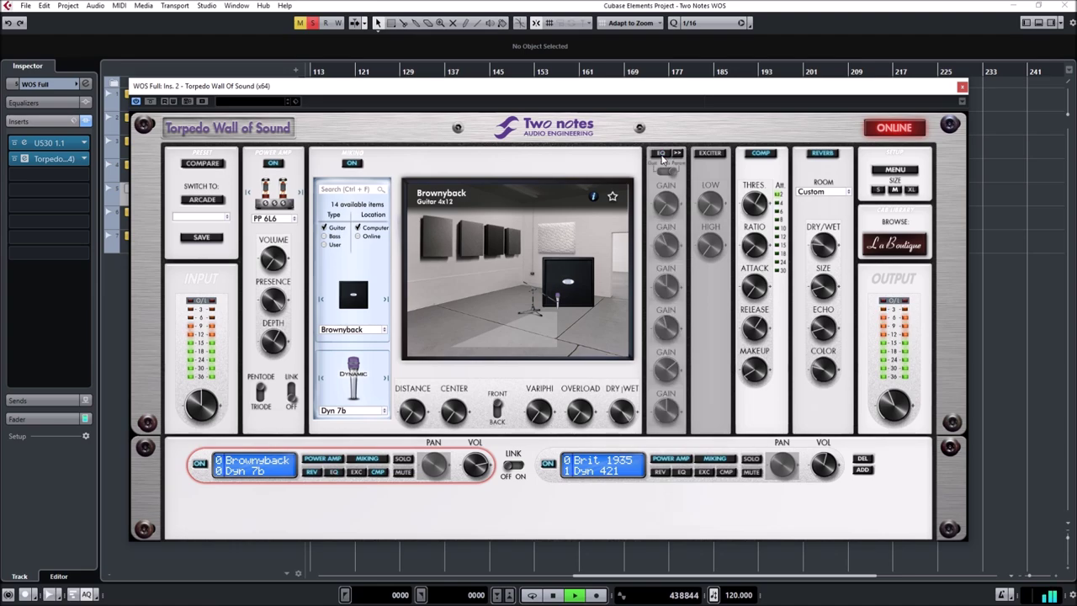
pyautogui.click(661, 155)
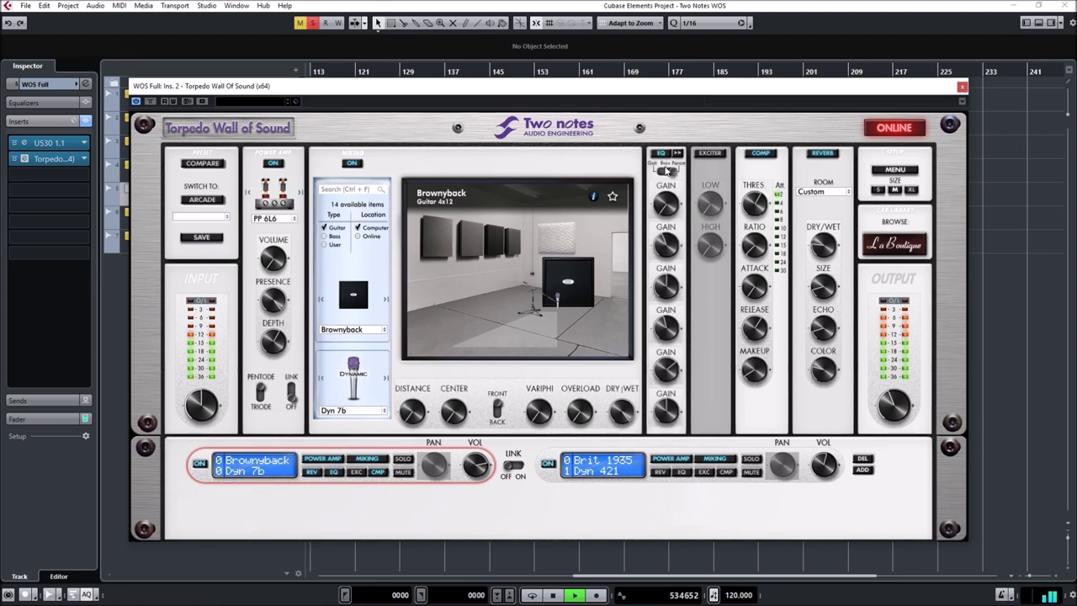
# - Try the EQ mode switch on the Brownyback channel, then turn the EQ off and back on to compare the sound
pyautogui.click(666, 169)
pyautogui.click(664, 172)
pyautogui.click(661, 154)
pyautogui.click(661, 154)
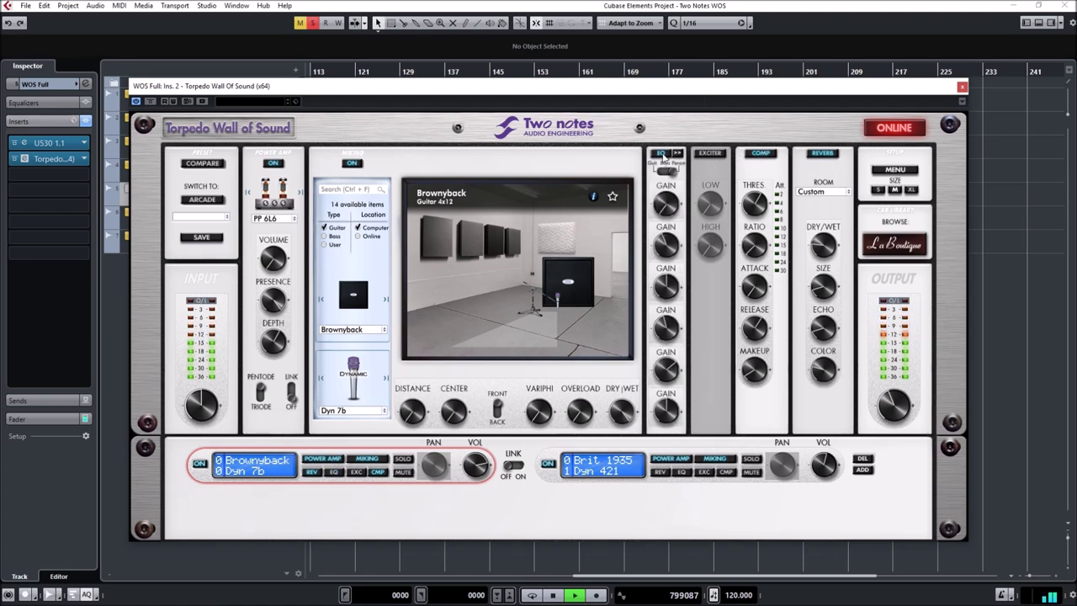
# - Turn the Brownyback channel's compressor off and back on to compare, and set its ratio to 1.7:1
pyautogui.click(758, 154)
pyautogui.click(758, 154)
pyautogui.moveTo(761, 215)
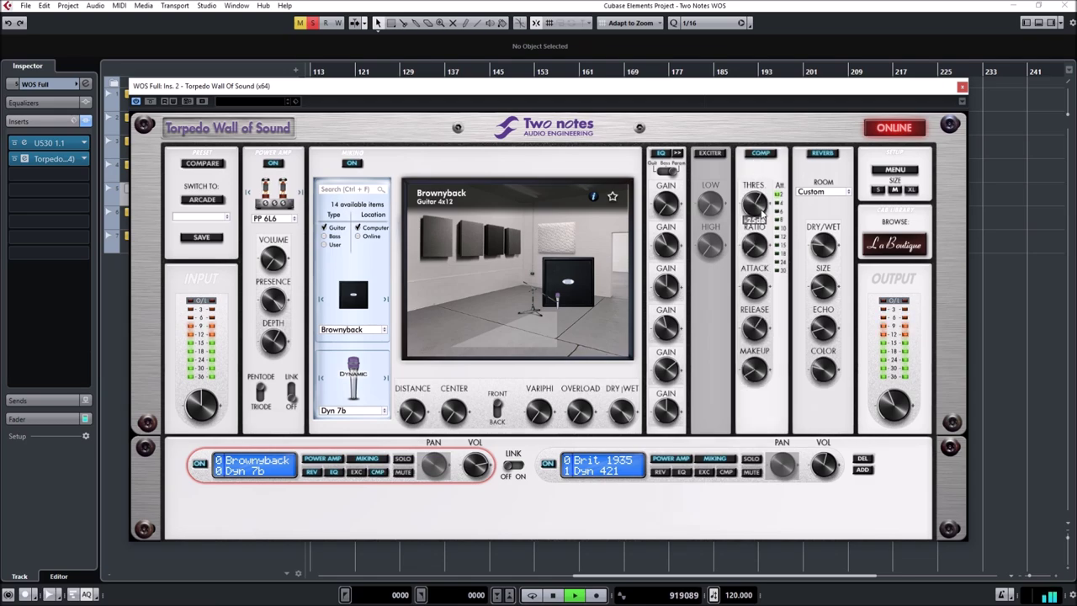
pyautogui.moveTo(762, 368)
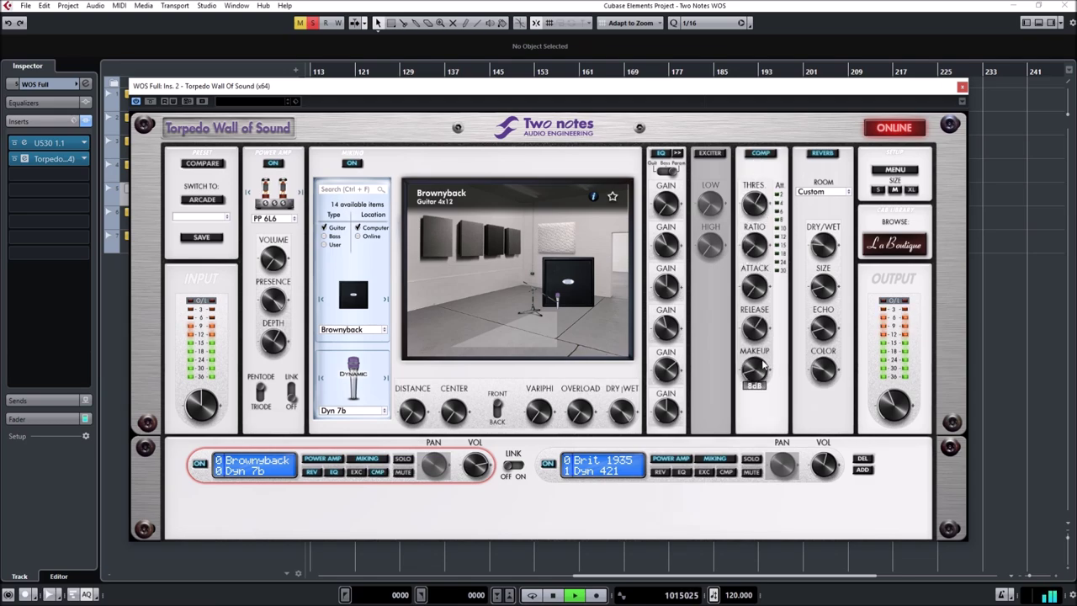
pyautogui.moveTo(755, 253); pyautogui.dragTo(762, 178)
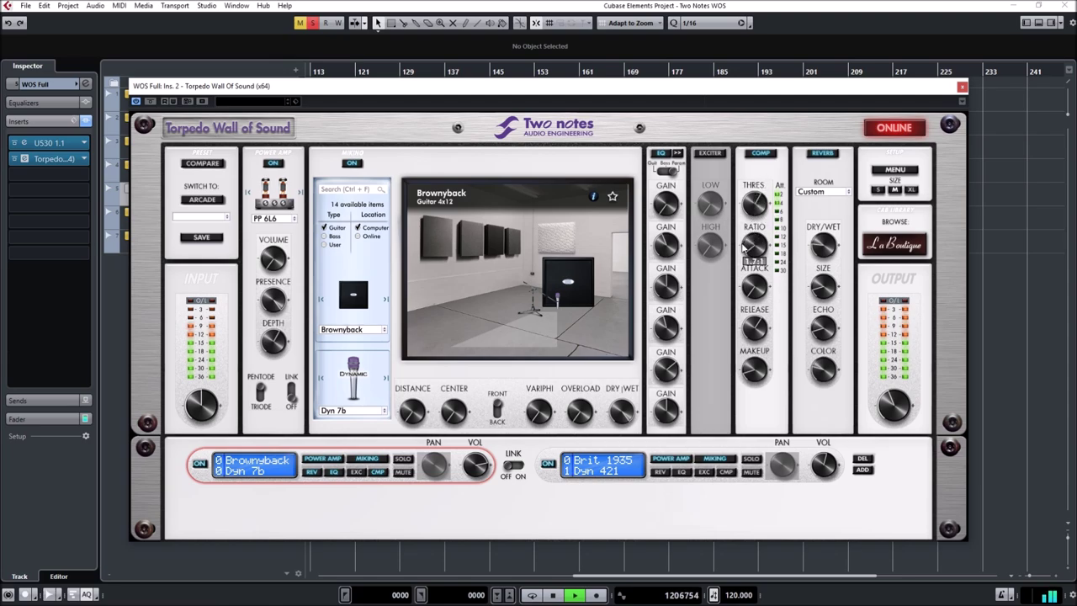
# - Turn the Brownyback channel's reverb off and back on to compare the sound
pyautogui.click(824, 153)
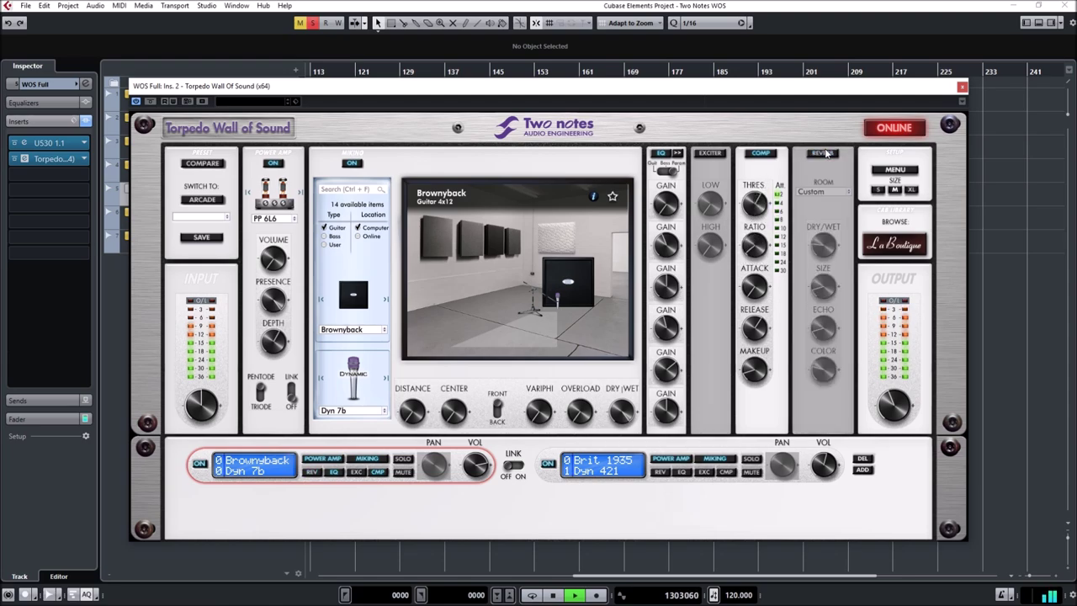
pyautogui.click(826, 153)
pyautogui.moveTo(827, 291)
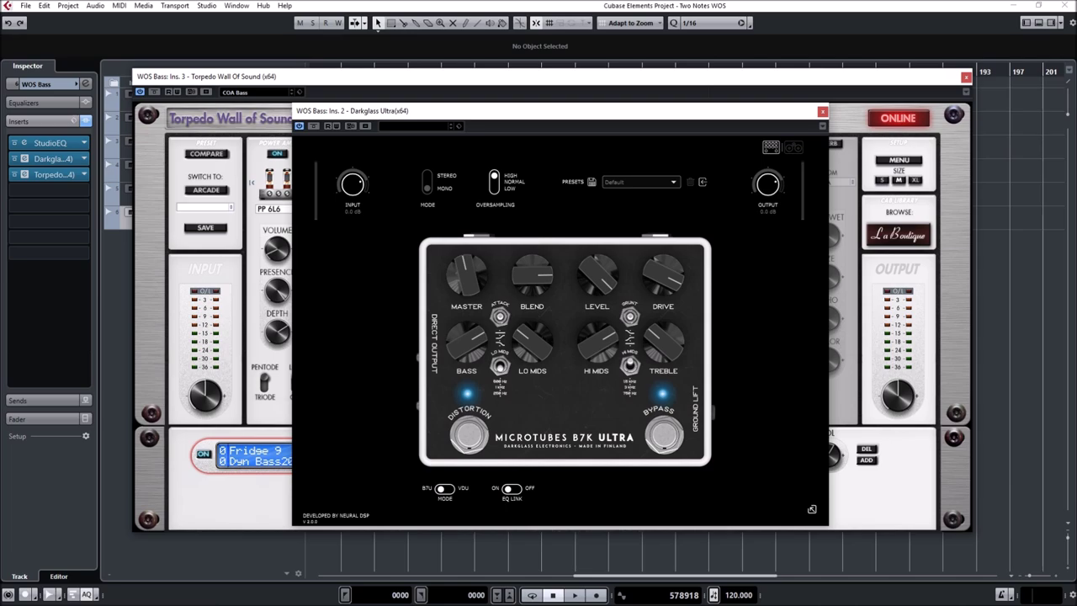
# - Alternate between the cabinet and pedal views of Darkglass Ultra, then close its window to reveal Torpedo Wall of Sound
pyautogui.click(792, 150)
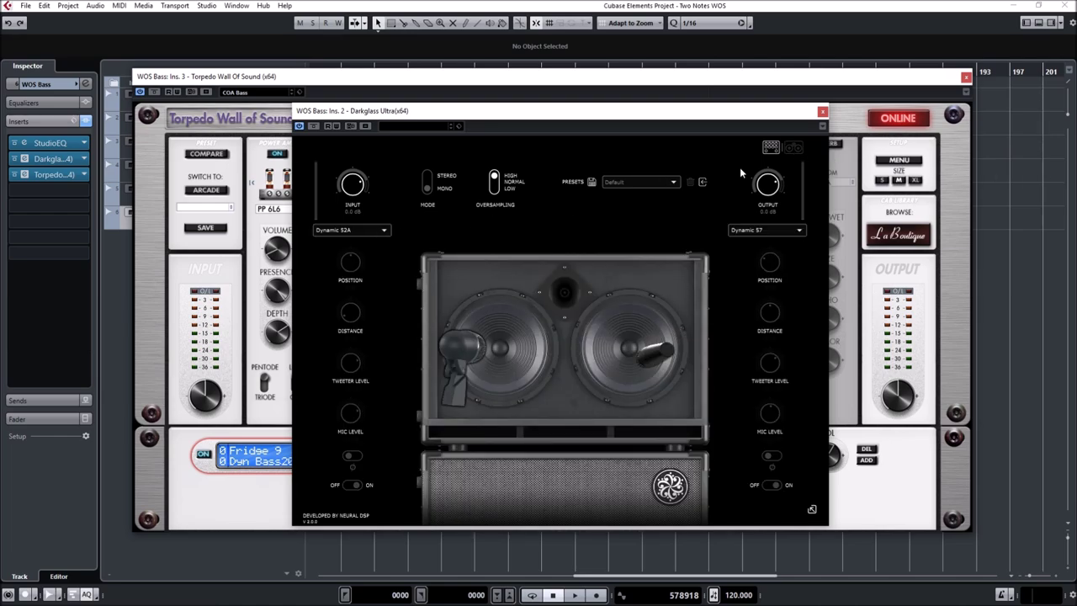
pyautogui.click(770, 148)
pyautogui.click(793, 149)
pyautogui.click(771, 148)
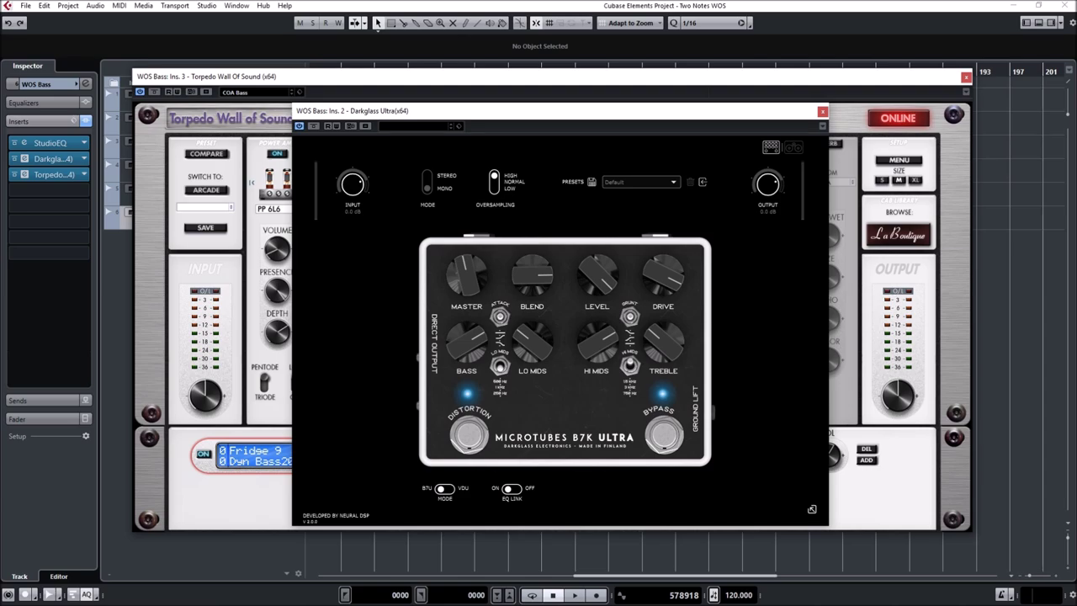
pyautogui.click(822, 111)
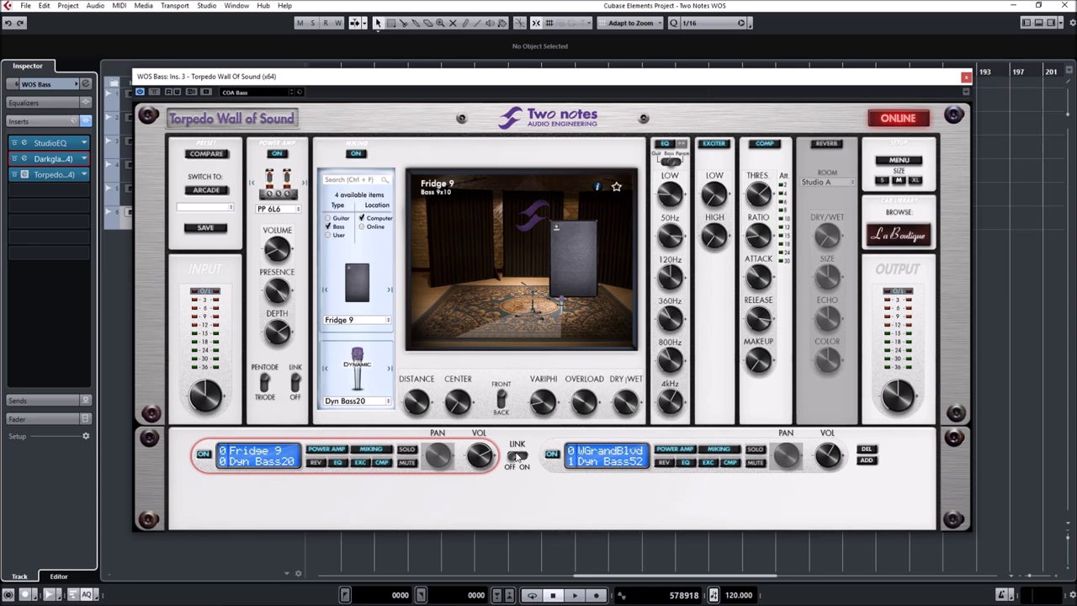
# - Inspect the WGrandBlvd channel, return to the Fridge 9 channel and turn its exciter off and back on
pyautogui.click(558, 472)
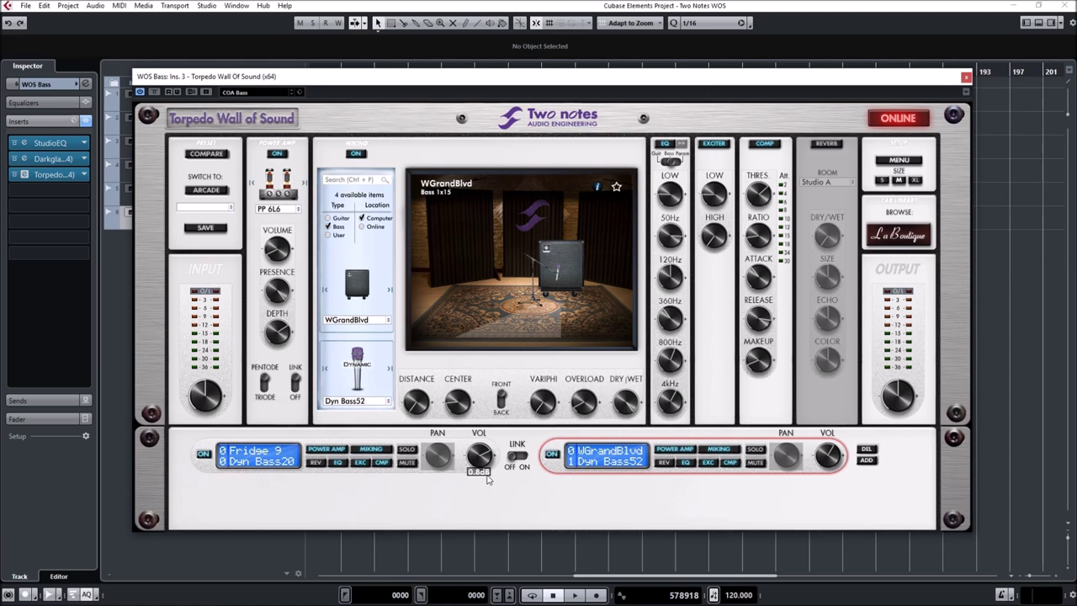
pyautogui.click(465, 447)
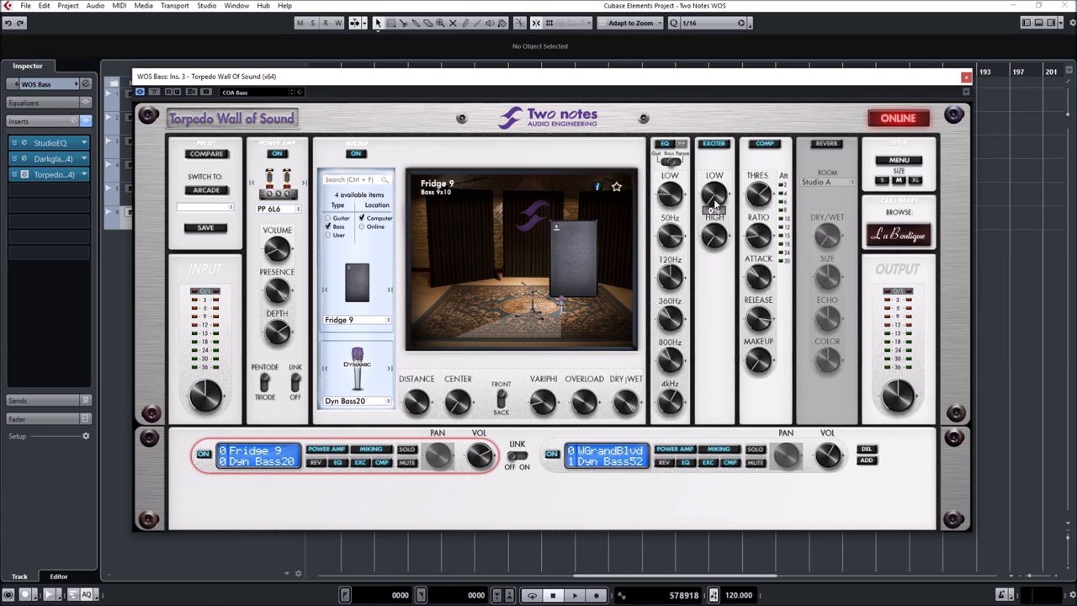
pyautogui.moveTo(719, 196)
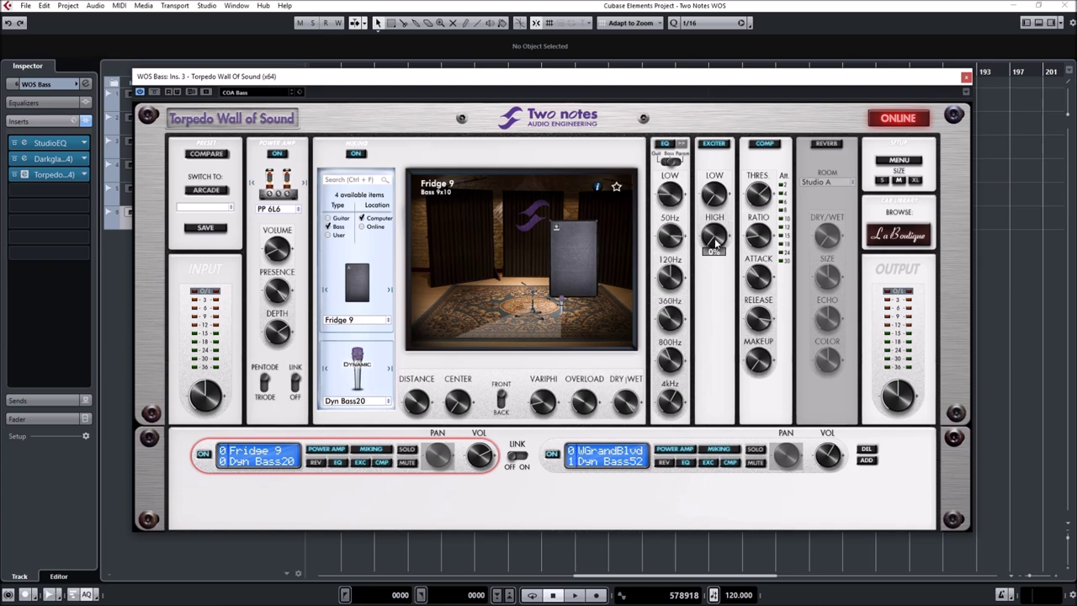
pyautogui.click(711, 144)
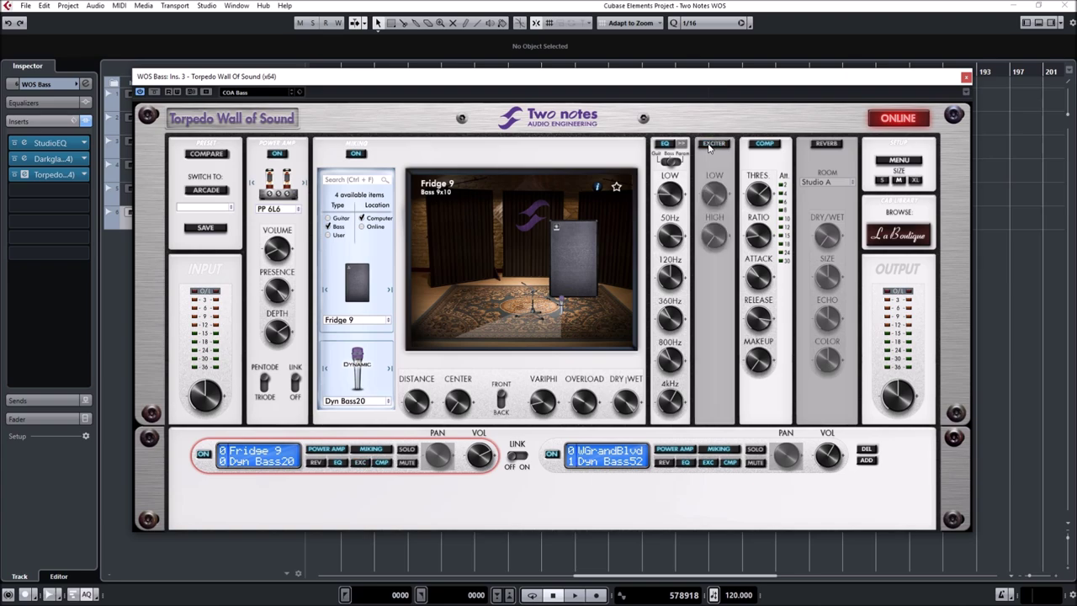
pyautogui.click(711, 144)
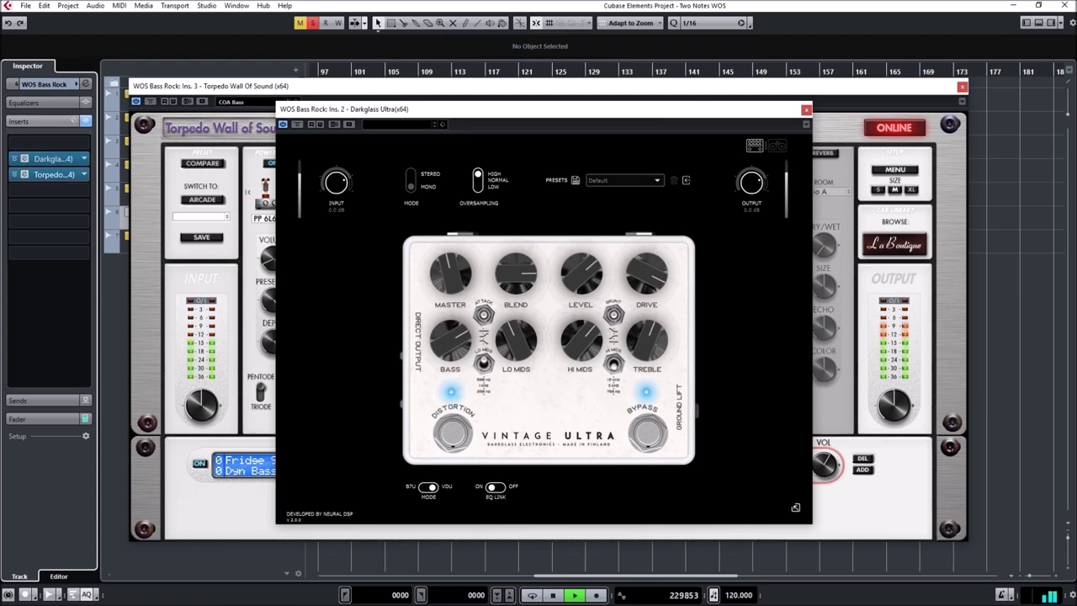
# - Close the Darkglass Ultra window on the WOS Bass Rock track and switch between the Fridge 9 and New York channels, finishing on Fridge 9
pyautogui.click(806, 109)
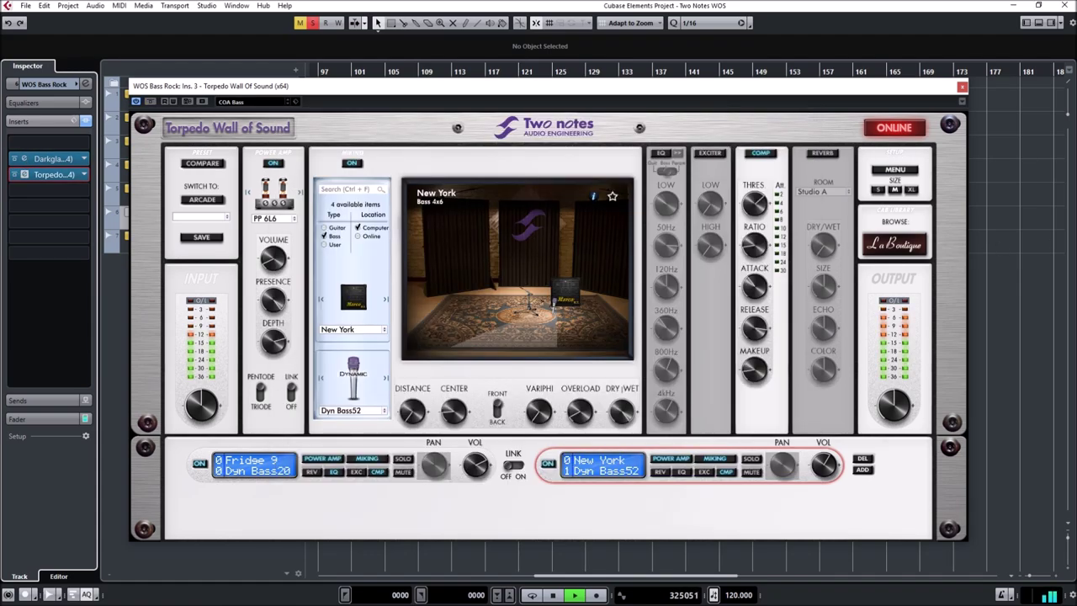
pyautogui.click(410, 492)
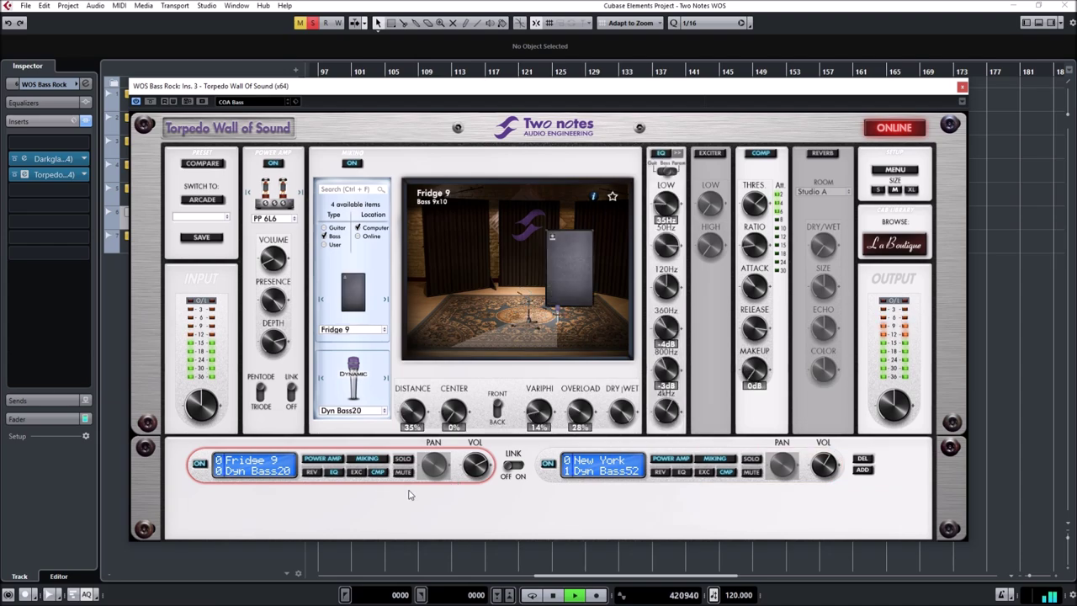
pyautogui.click(539, 473)
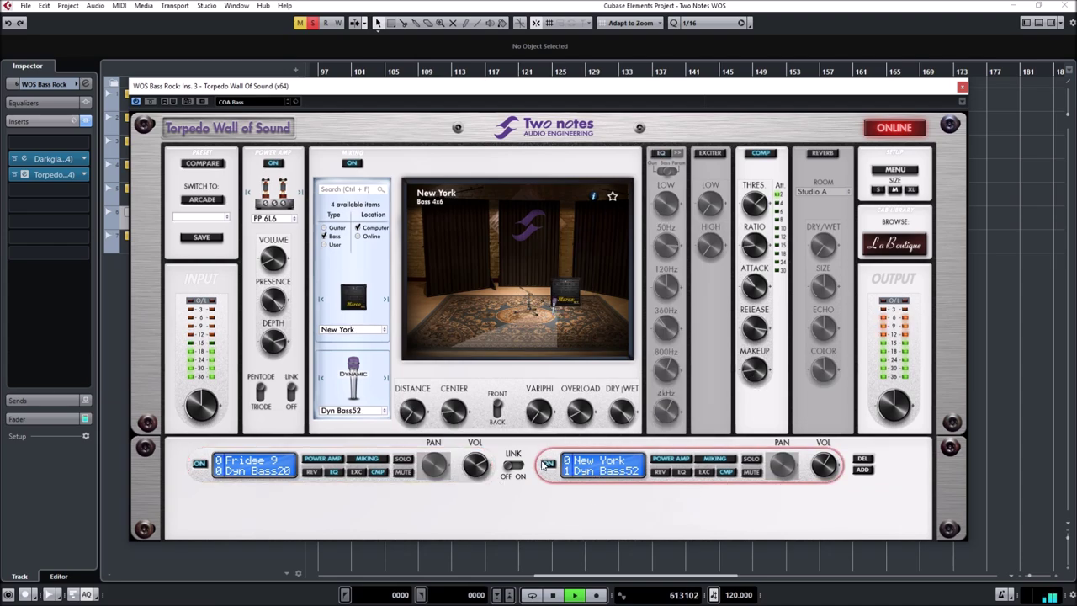
pyautogui.click(547, 464)
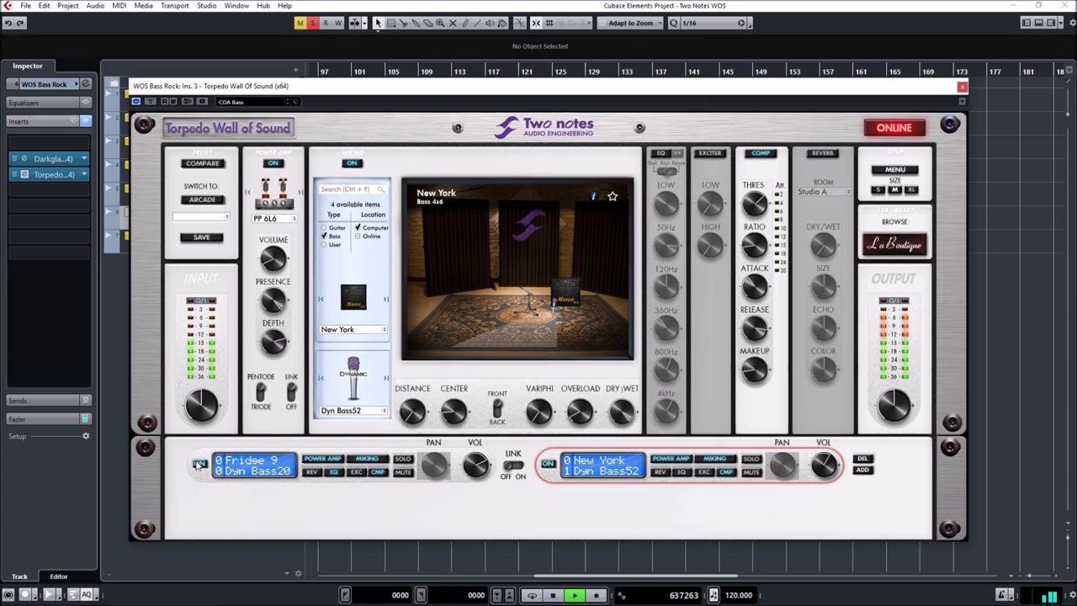
pyautogui.click(539, 484)
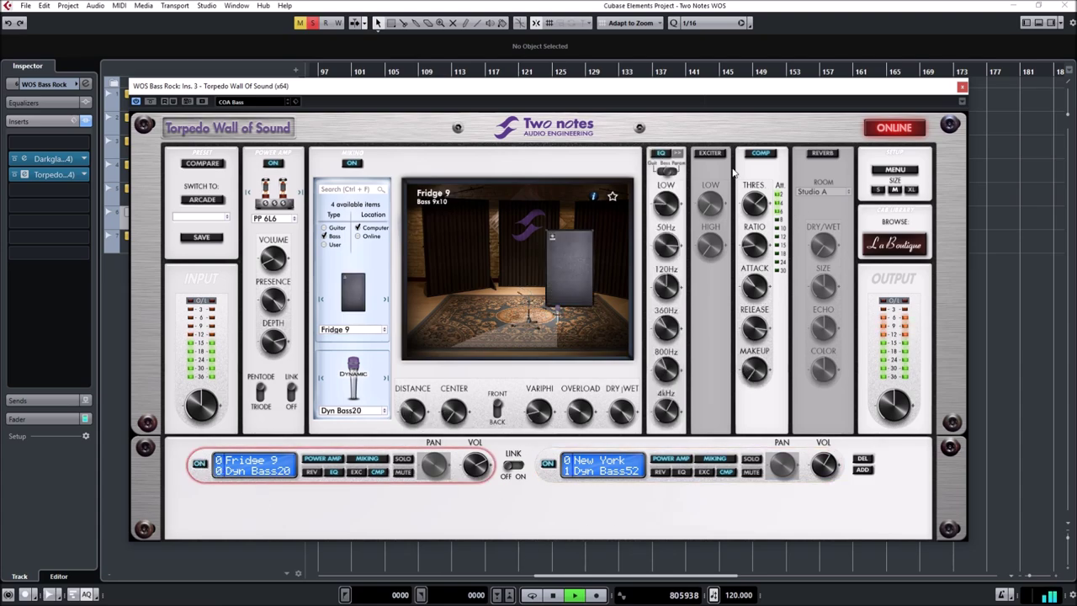
# - Turn the Fridge 9 channel's compressor off and back on to compare, and check its ratio and makeup
pyautogui.click(767, 156)
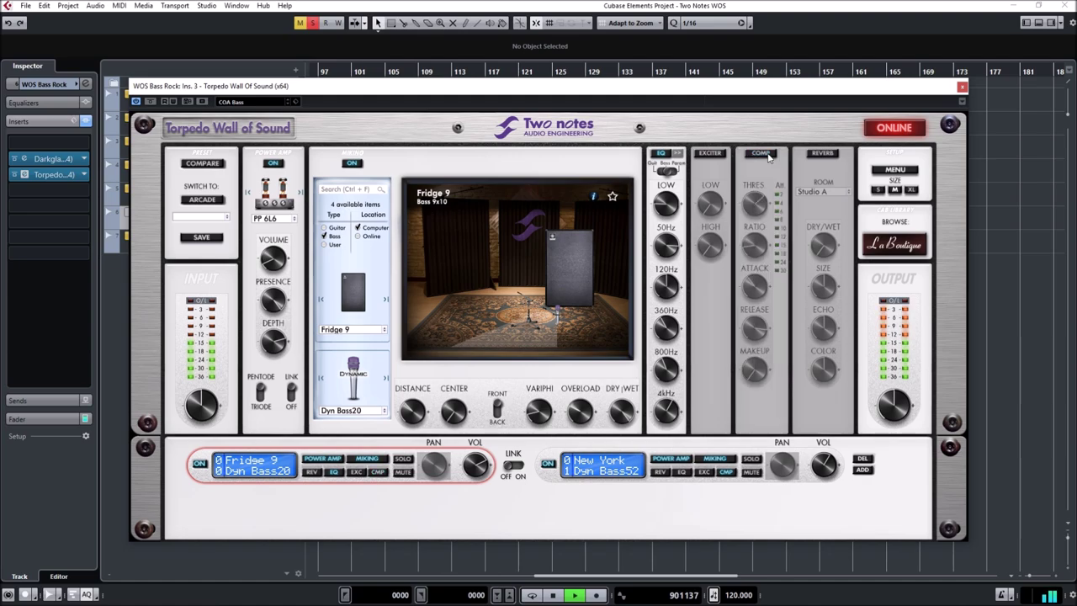
pyautogui.click(767, 156)
pyautogui.moveTo(762, 245)
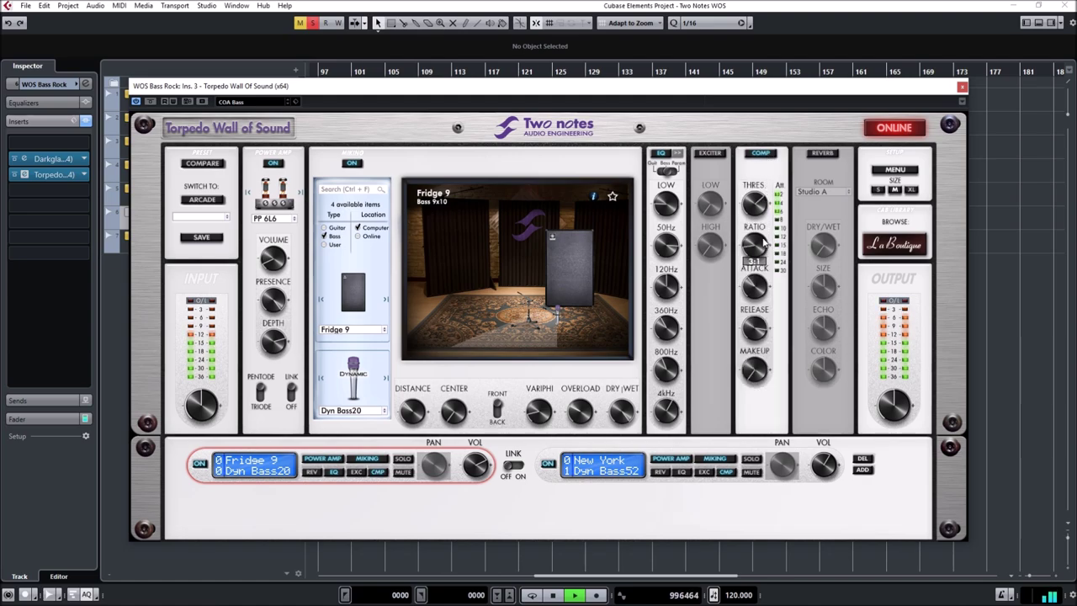
pyautogui.moveTo(749, 357)
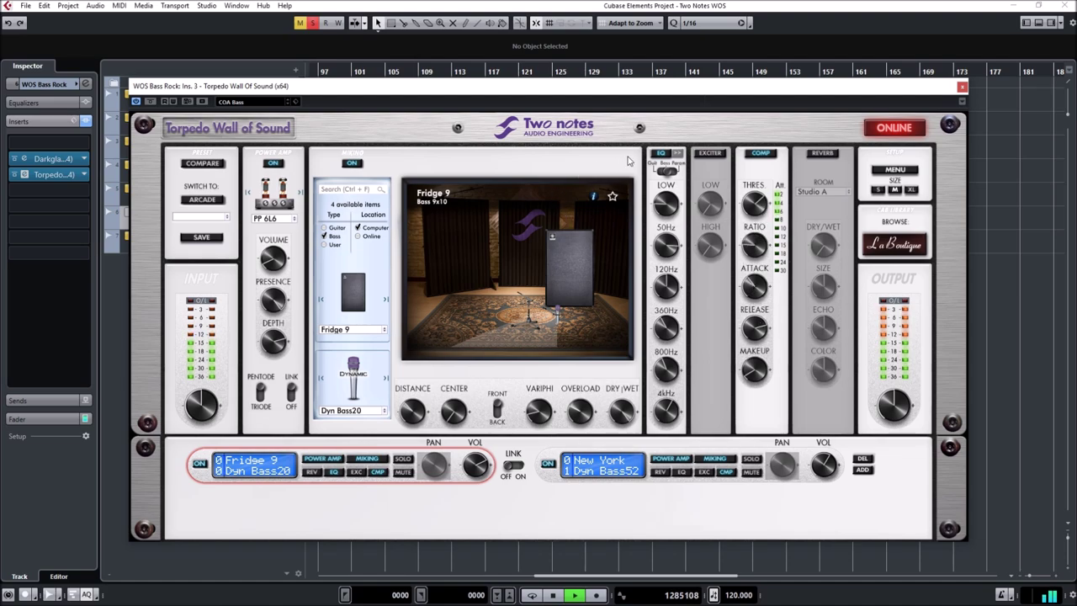
# - Turn the Fridge 9 channel's EQ and power amp off and back on in turn to compare the sound
pyautogui.click(663, 154)
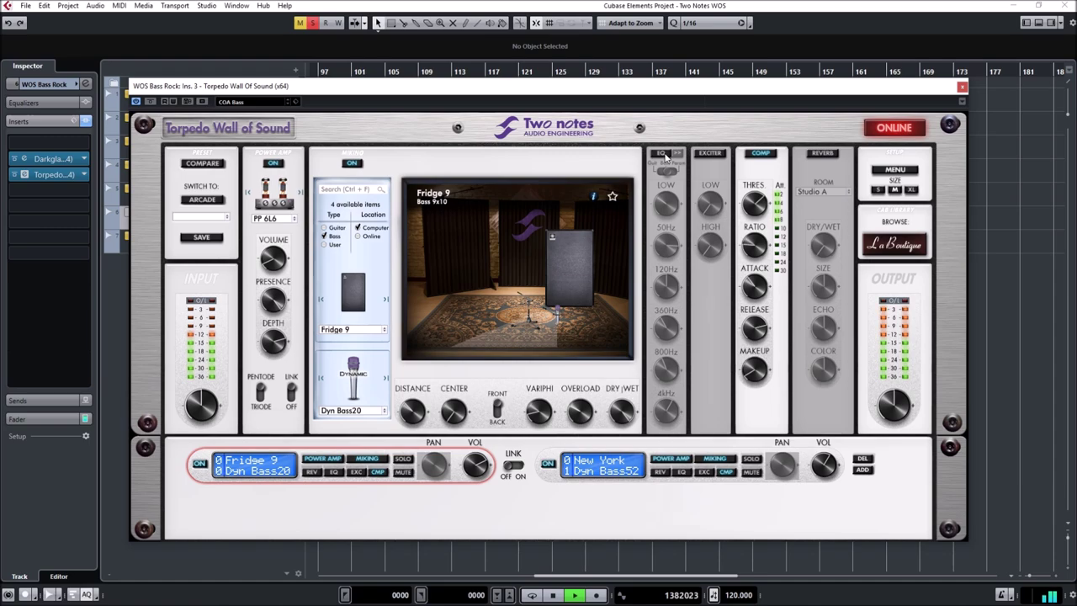
pyautogui.click(665, 155)
pyautogui.click(273, 163)
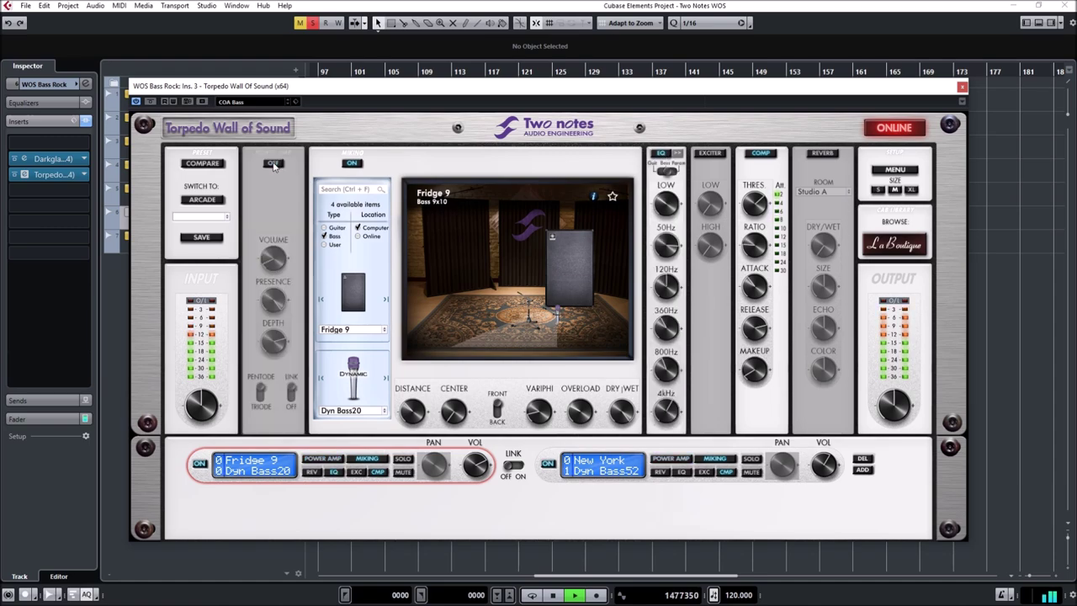
pyautogui.click(272, 164)
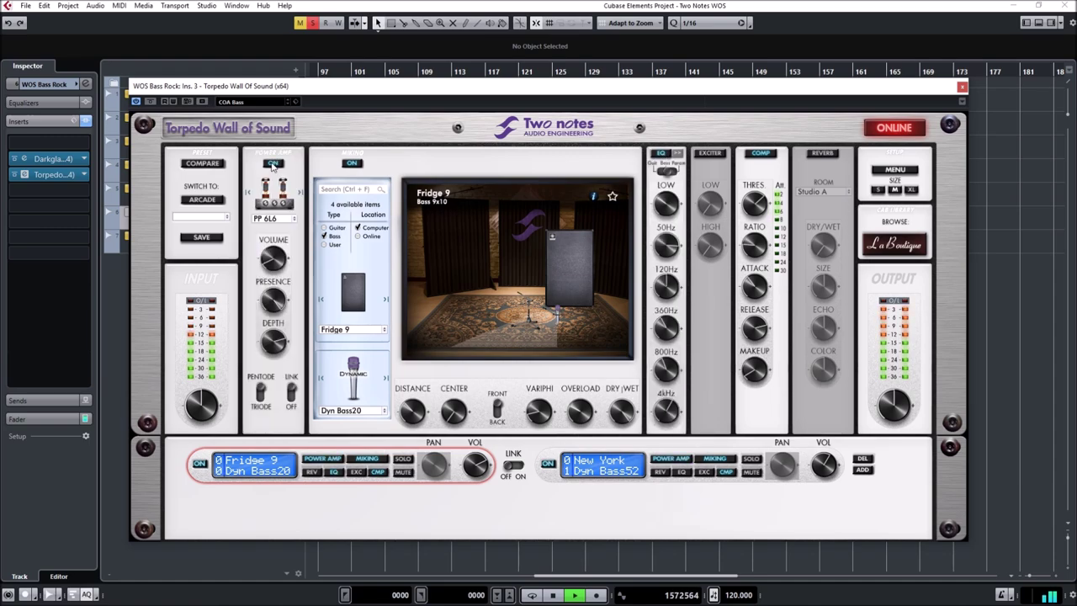
# - Set the Fridge 9 power amp's presence to 100% and check its depth and pentode/triode controls
pyautogui.moveTo(276, 346)
pyautogui.moveTo(273, 300); pyautogui.dragTo(261, 268)
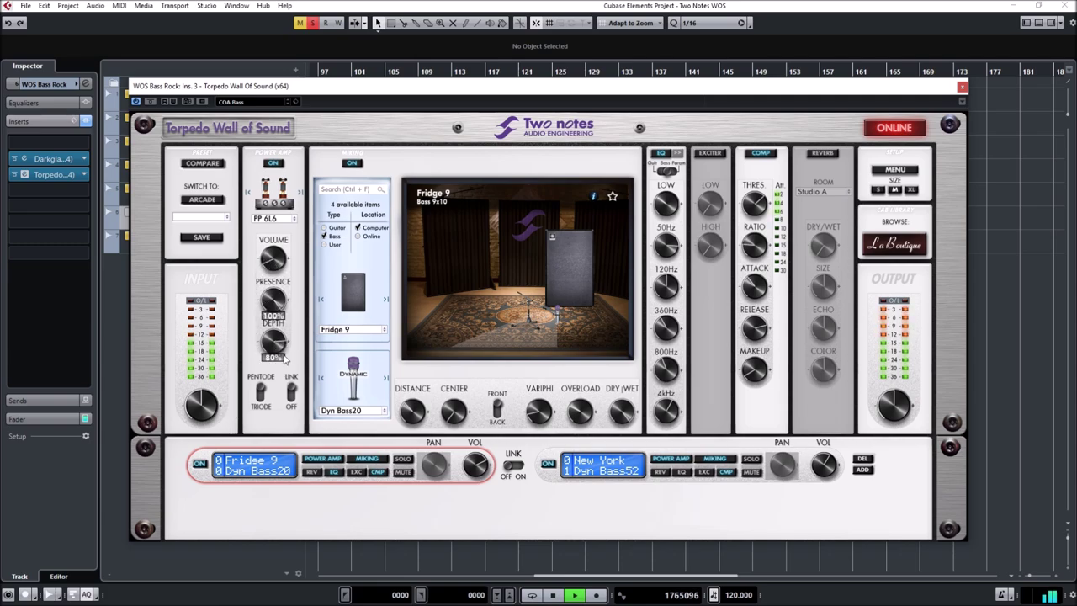
pyautogui.click(261, 394)
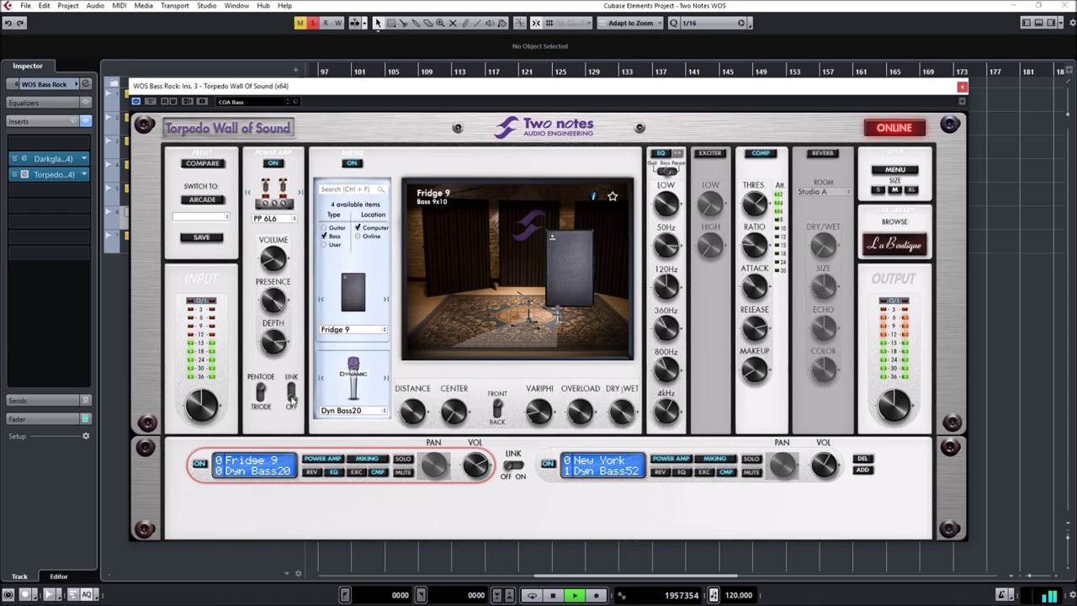
# - Select the New York channel and choose PP KT88 as its power amp model
pyautogui.click(545, 478)
pyautogui.click(266, 218)
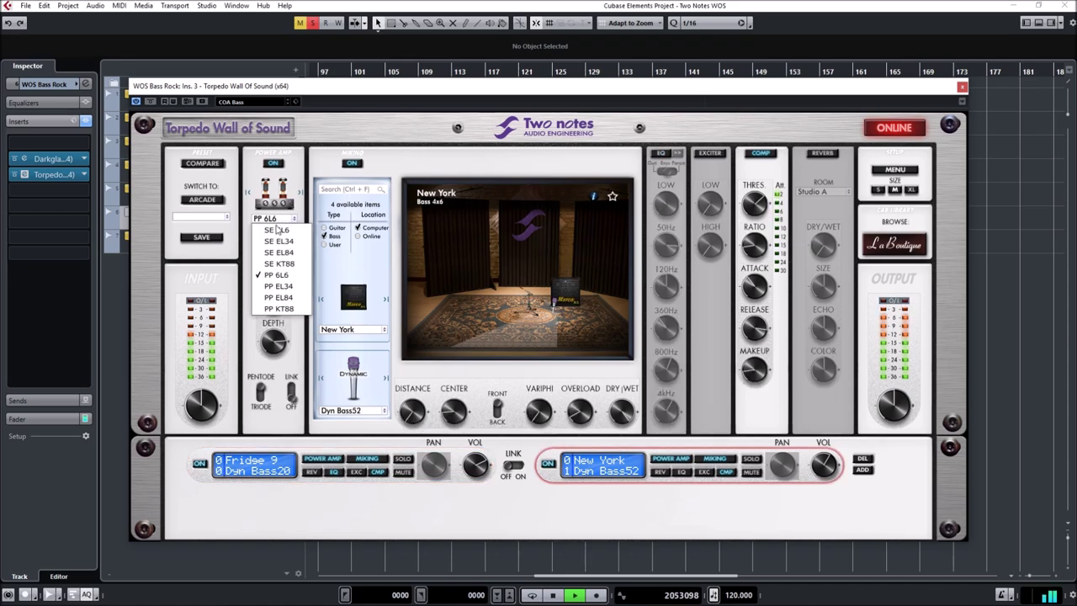
pyautogui.click(277, 311)
pyautogui.moveTo(476, 479)
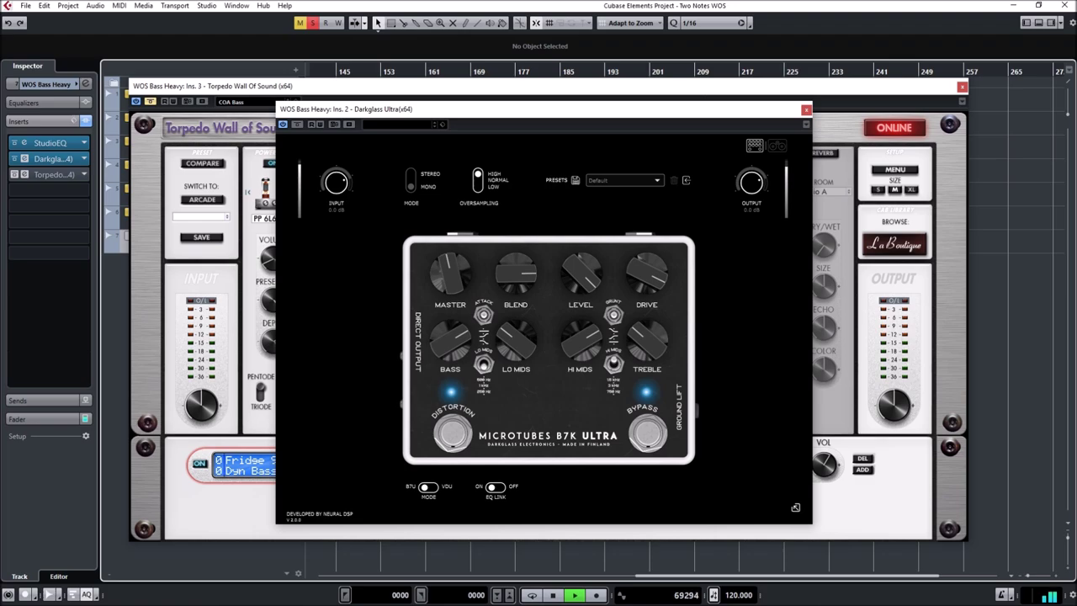
# - Activate the bypassed Torpedo insert on the WOS Bass Heavy track during playback and close the Darkglass Ultra window
pyautogui.click(13, 174)
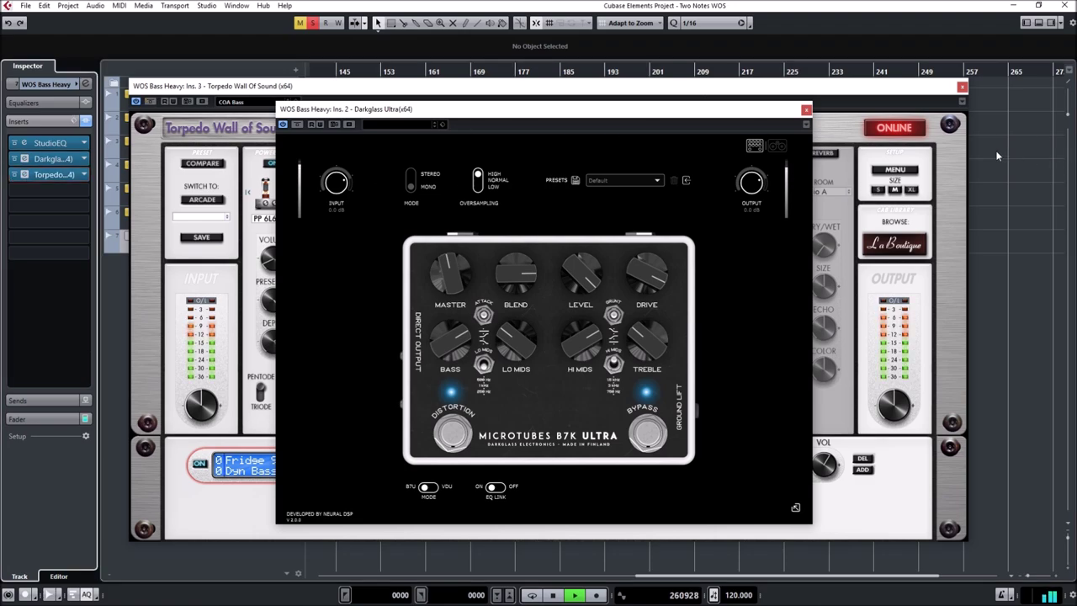
pyautogui.click(806, 109)
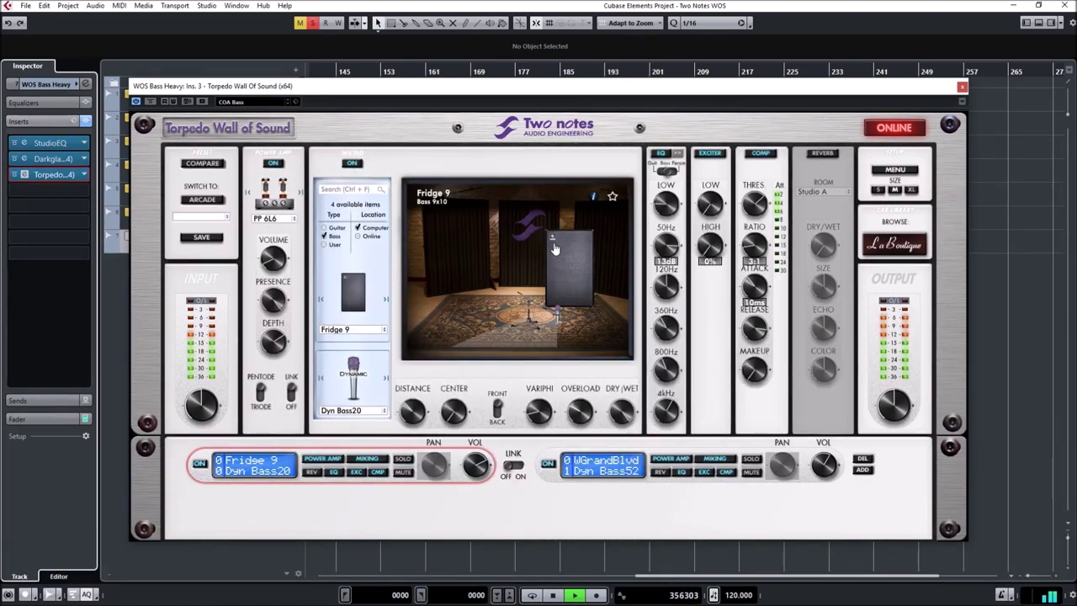
# - Turn the Fridge 9 channel's power amp and exciter off and back on in turn, and set the exciter's Low control to 29%
pyautogui.click(271, 163)
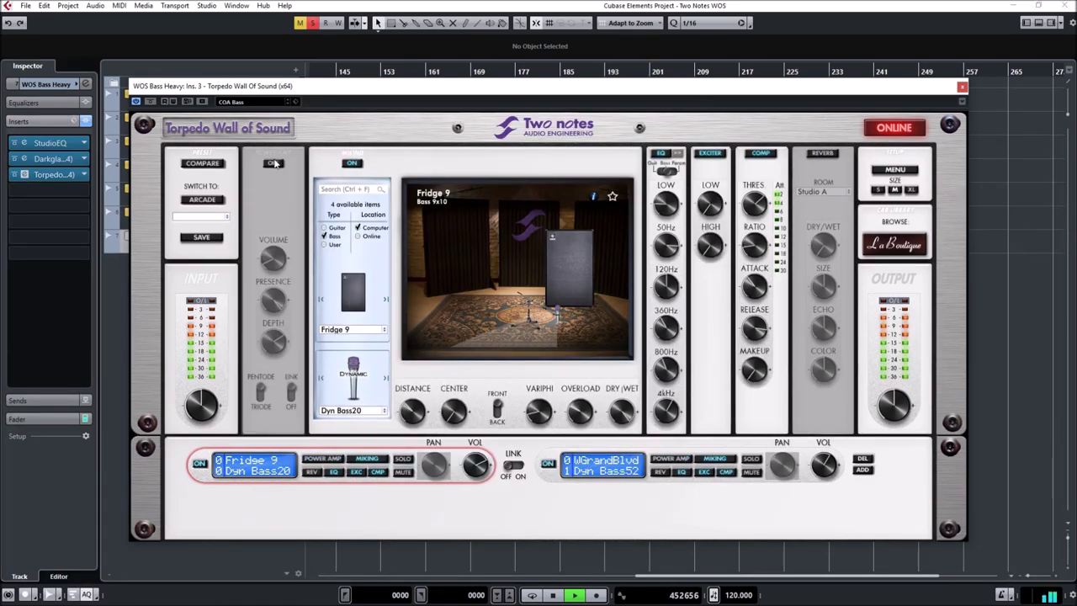
pyautogui.click(271, 162)
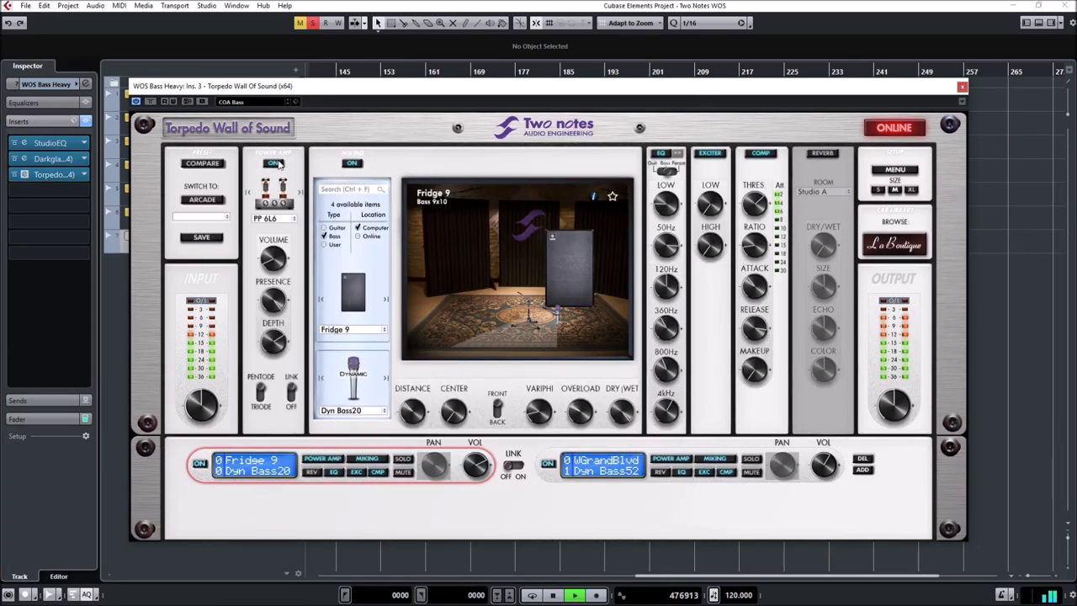
pyautogui.click(709, 153)
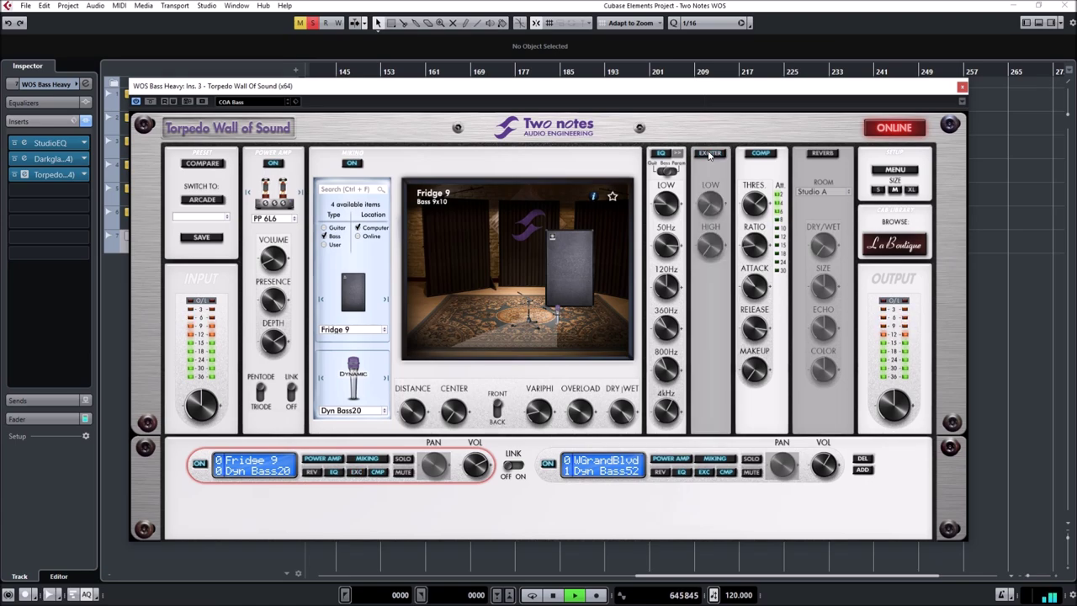
pyautogui.click(709, 153)
pyautogui.moveTo(709, 203); pyautogui.dragTo(711, 188)
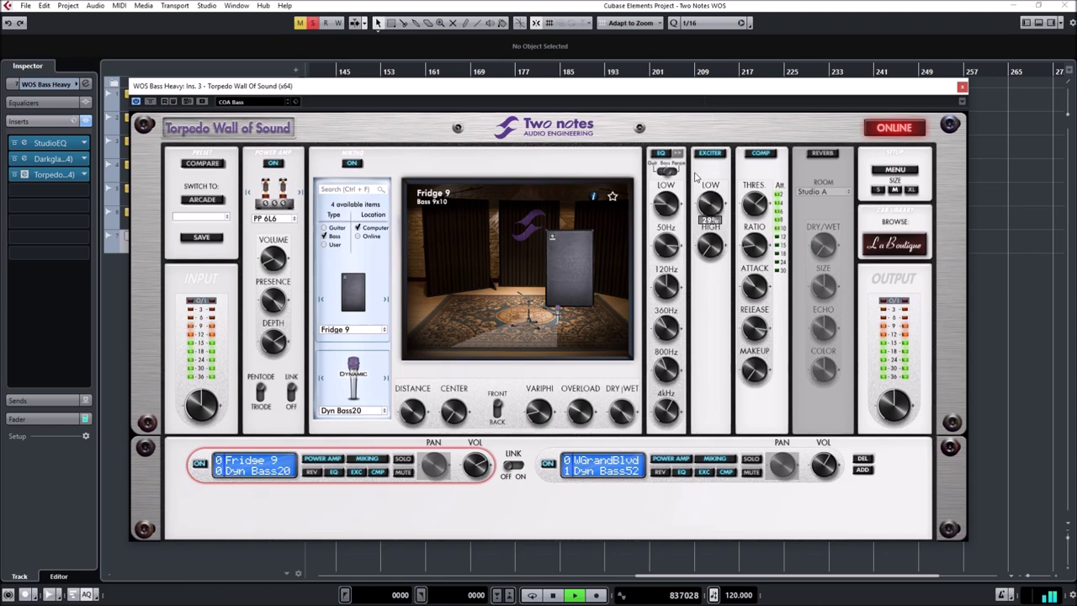
# - Raise the Fridge 9 channel's exciter High to 76% and bring it back down, and set Low to 20%
pyautogui.moveTo(709, 245); pyautogui.dragTo(731, 118)
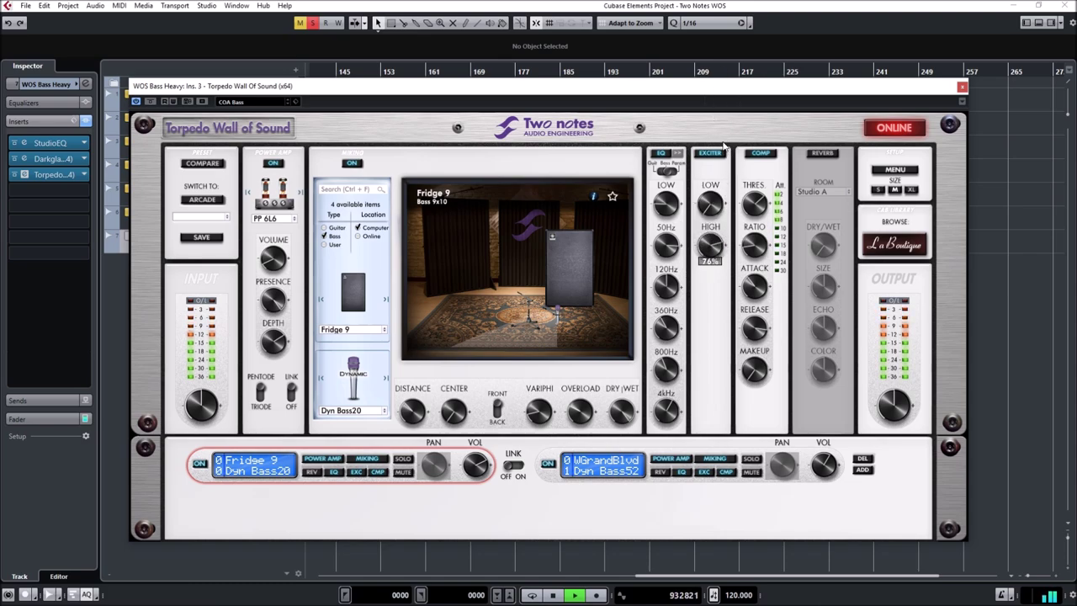
pyautogui.moveTo(709, 244); pyautogui.dragTo(712, 263)
pyautogui.moveTo(710, 203); pyautogui.dragTo(714, 173)
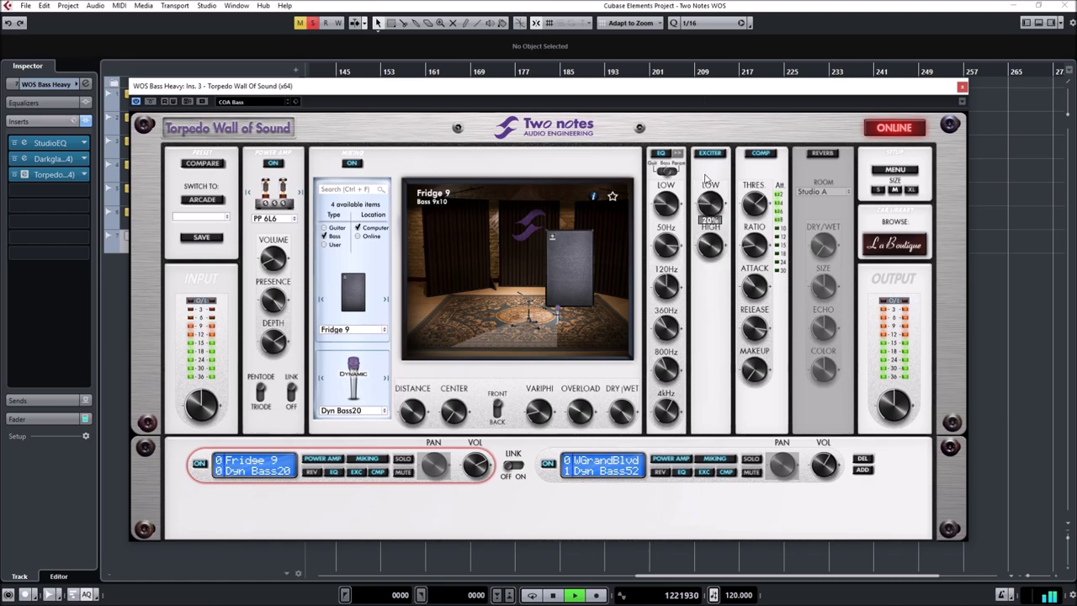
# - Turn off the Fridge 9 channel's EQ and switch its exciter off and back on during playback
pyautogui.click(661, 154)
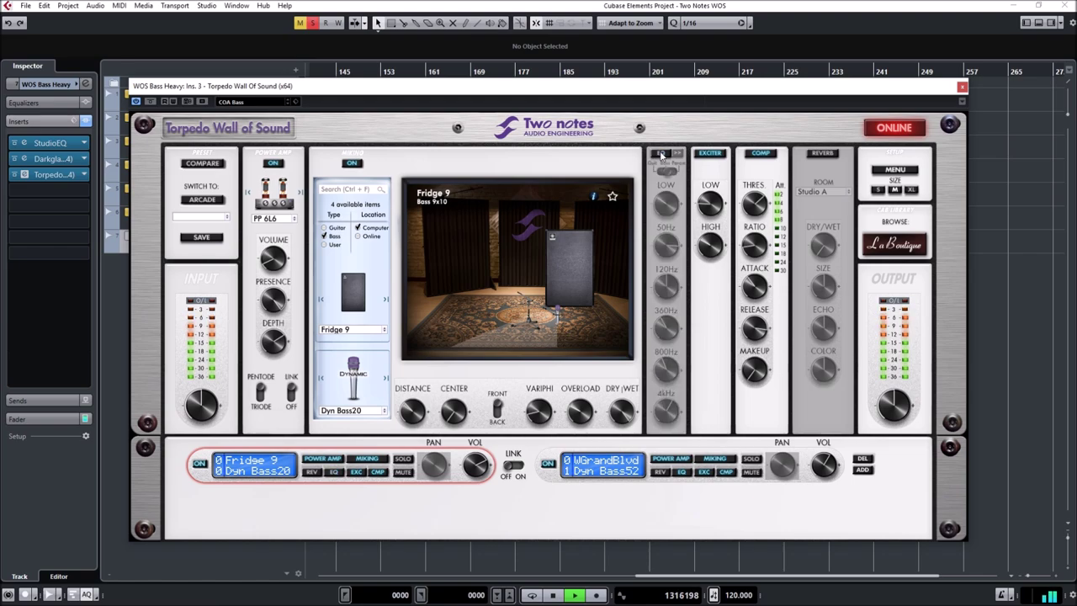
pyautogui.click(711, 154)
pyautogui.click(710, 154)
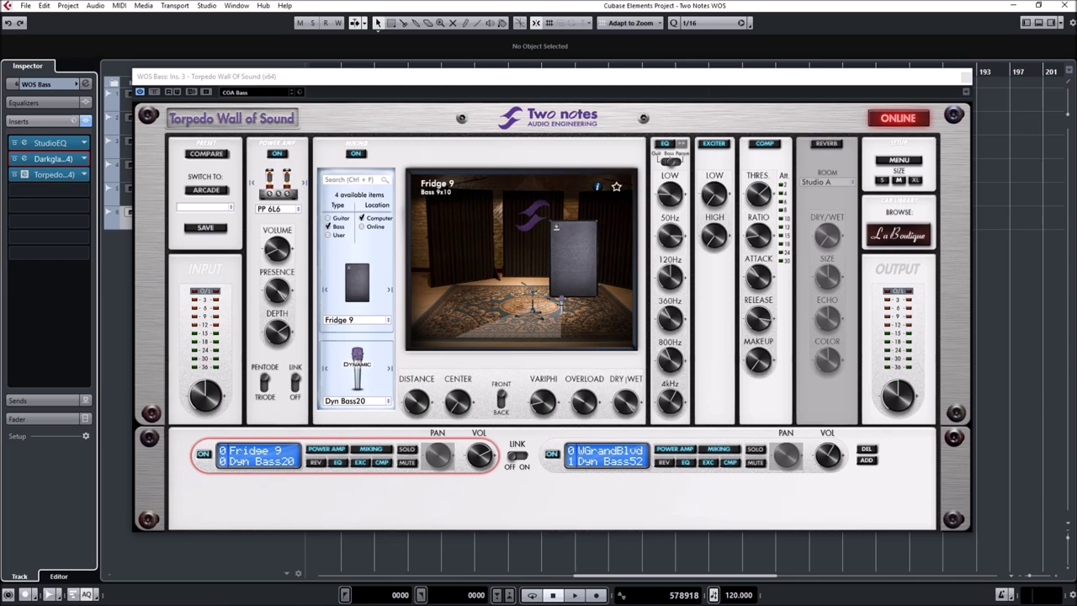
# - Include guitar cabinets in the WOS Bass cabinet filter and browse the guitar cabinet sizes without changing the Fridge 9
pyautogui.click(328, 218)
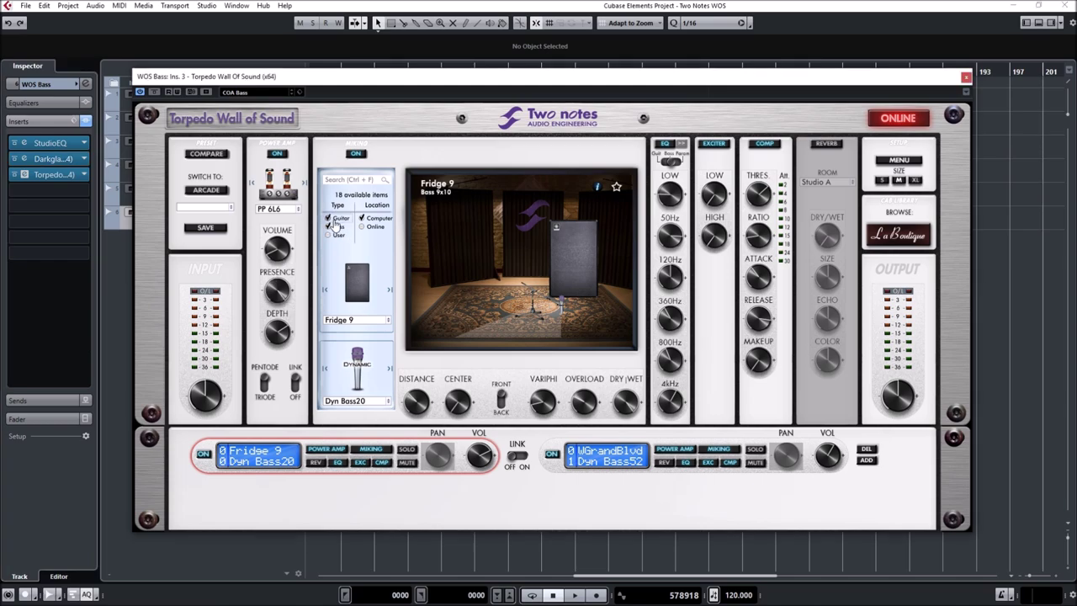
pyautogui.click(365, 322)
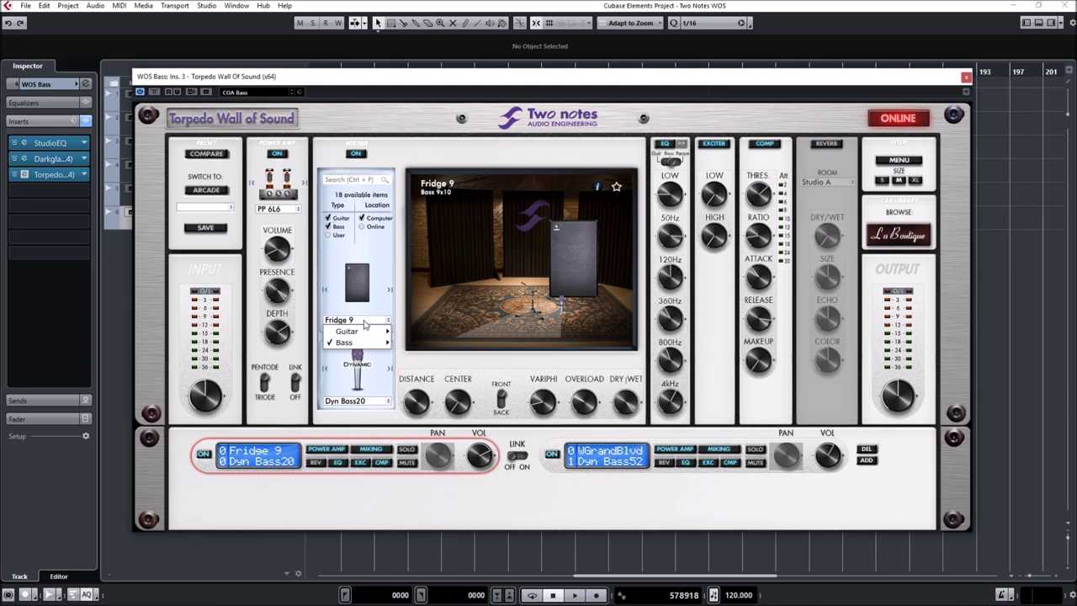
pyautogui.moveTo(362, 332)
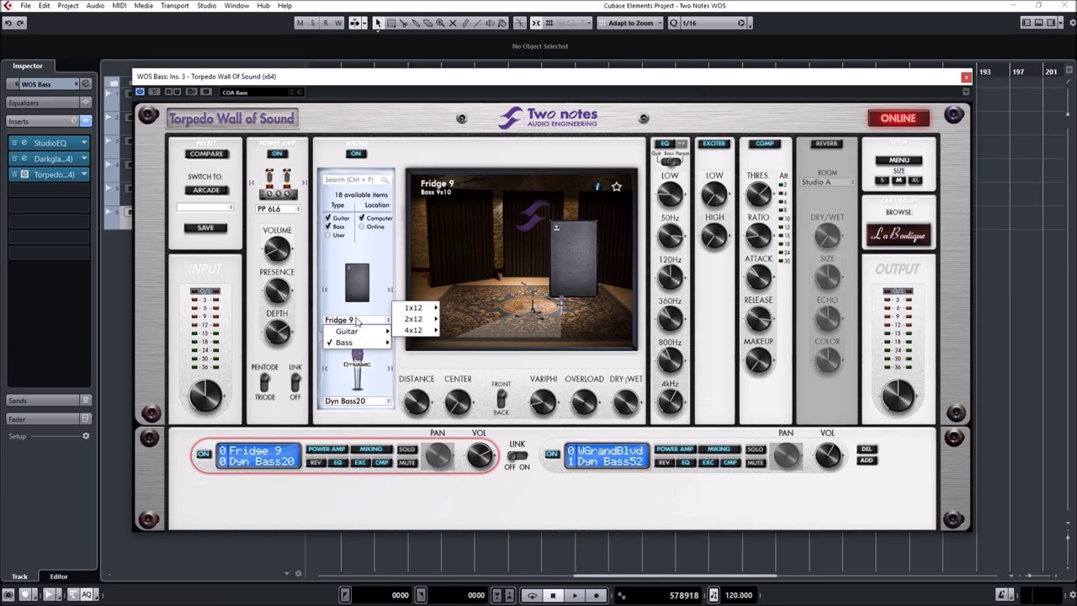
pyautogui.press('Escape')
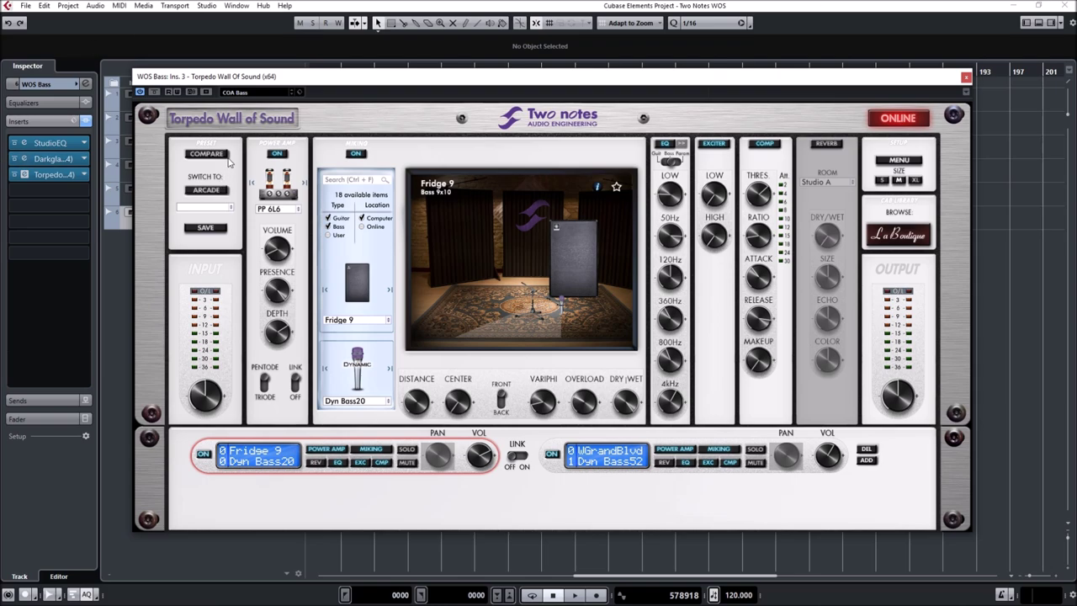
# - Turn off the Fridge 9 channel's power amp, EQ, exciter and compressor, leaving only the miking section active
pyautogui.click(277, 154)
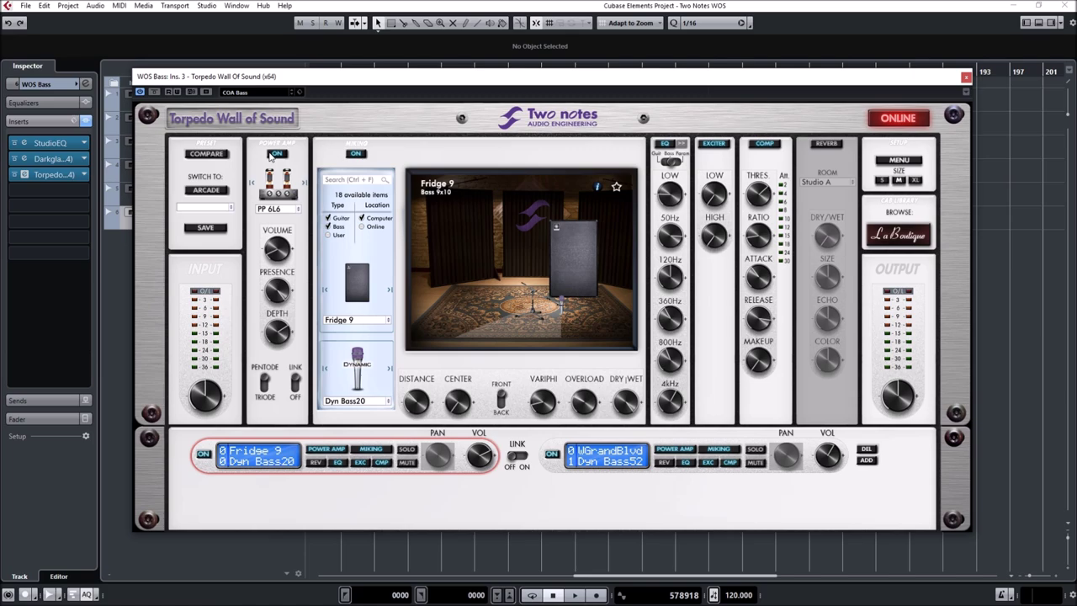
pyautogui.click(665, 144)
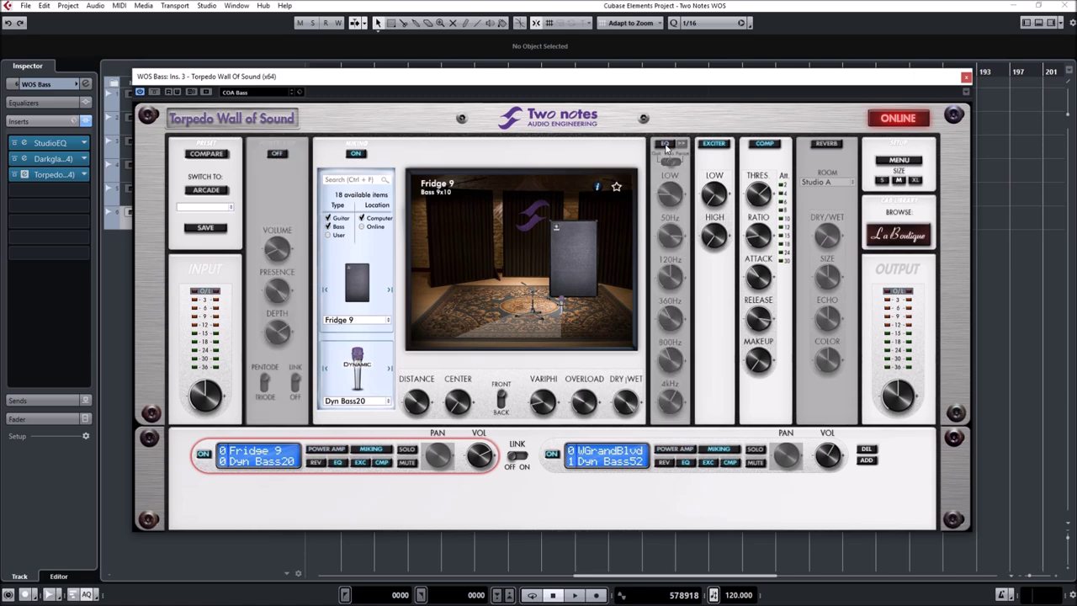
pyautogui.click(713, 144)
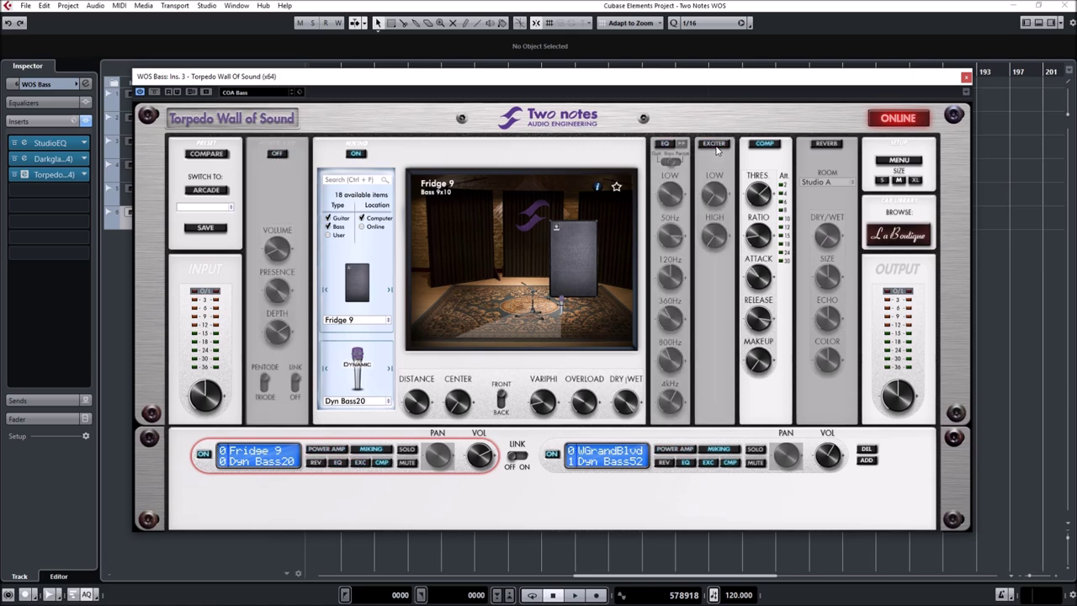
pyautogui.click(768, 144)
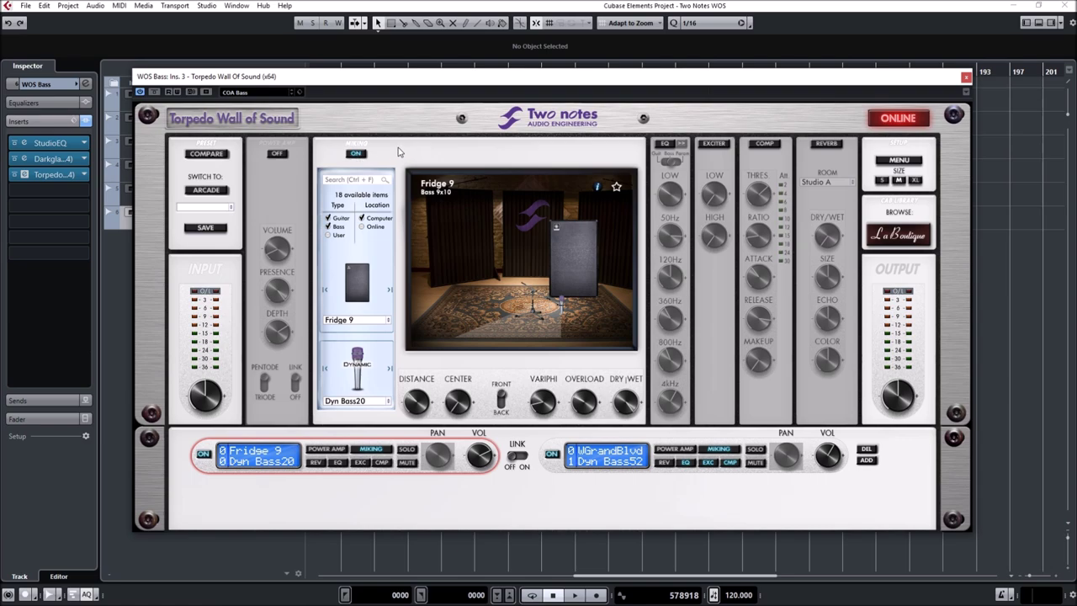
# - Turn the Fridge 9 channel's EQ, exciter and compressor back on, and switch the reverb on and off
pyautogui.click(664, 144)
pyautogui.click(713, 144)
pyautogui.click(763, 144)
pyautogui.click(832, 145)
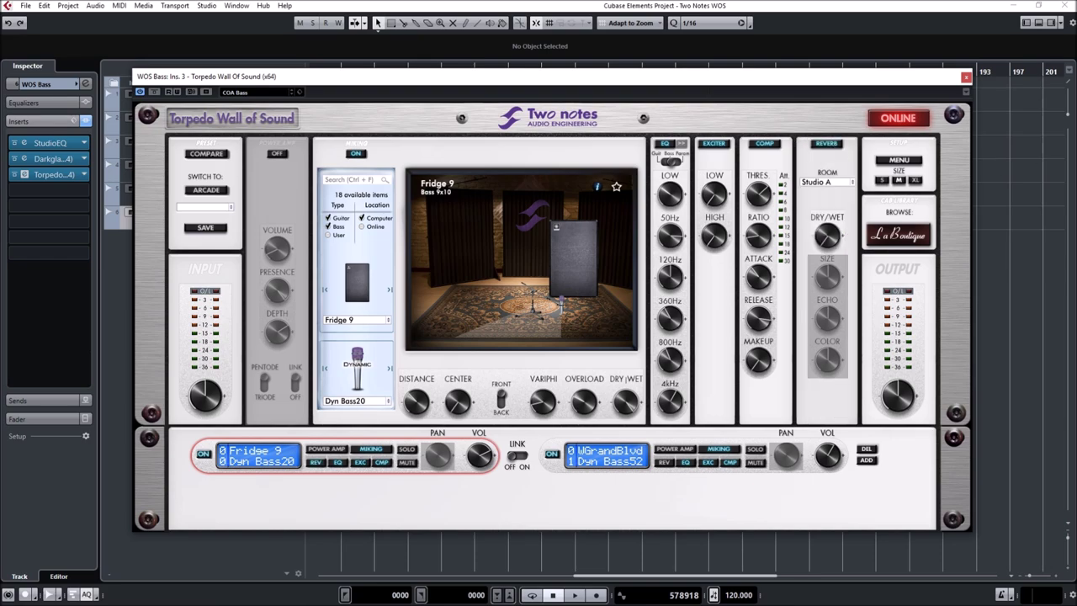
pyautogui.click(818, 148)
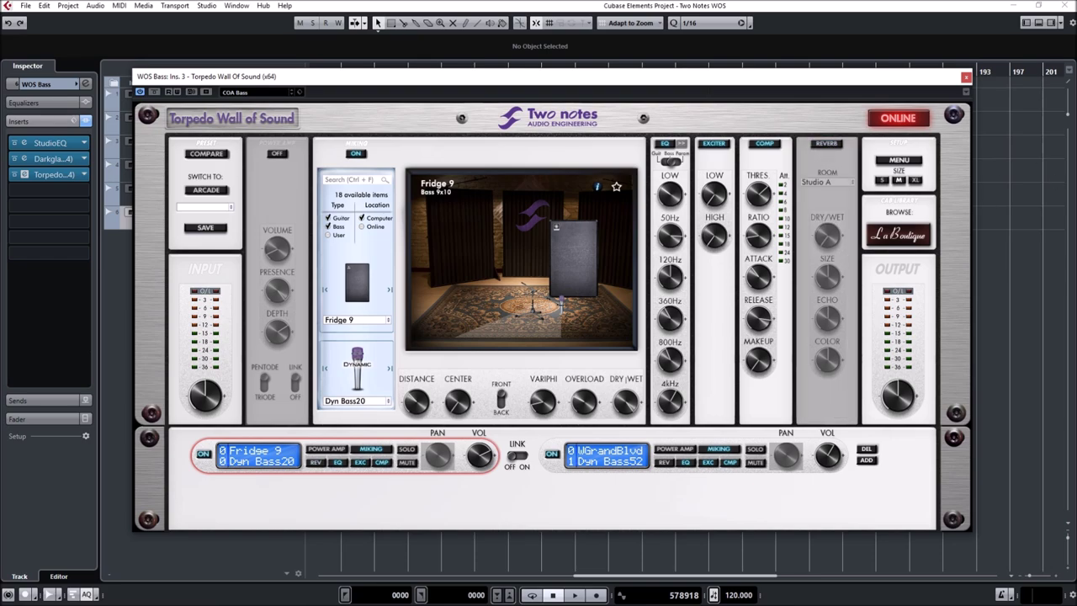